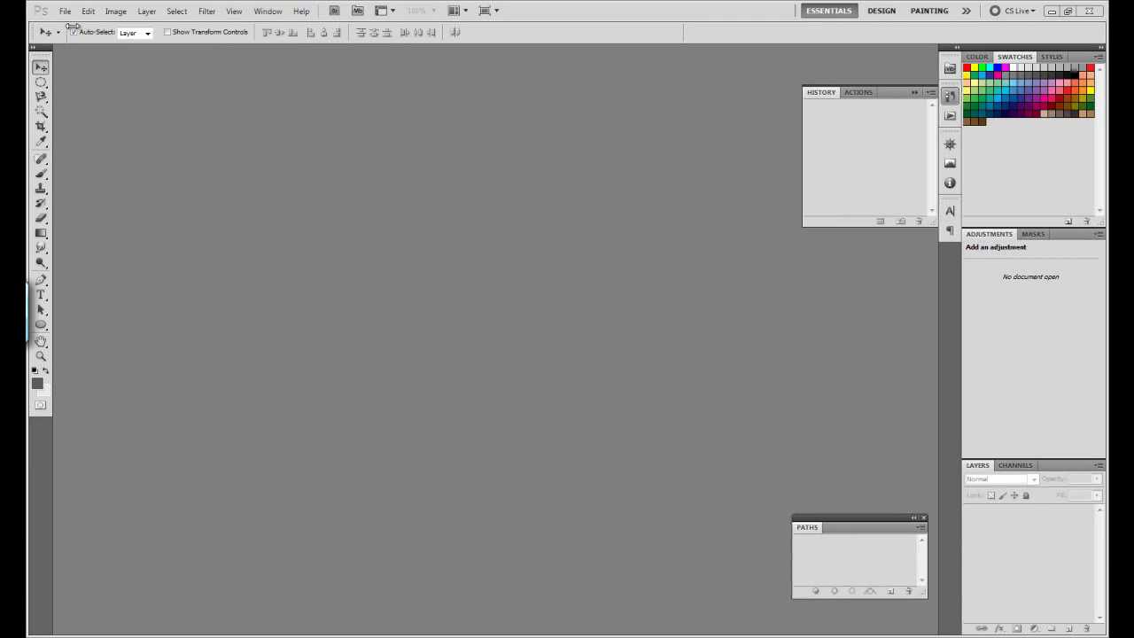
Create a new blank document and reposition and enlarge its window
{"action": "left_click", "coordinate": [67, 12]}
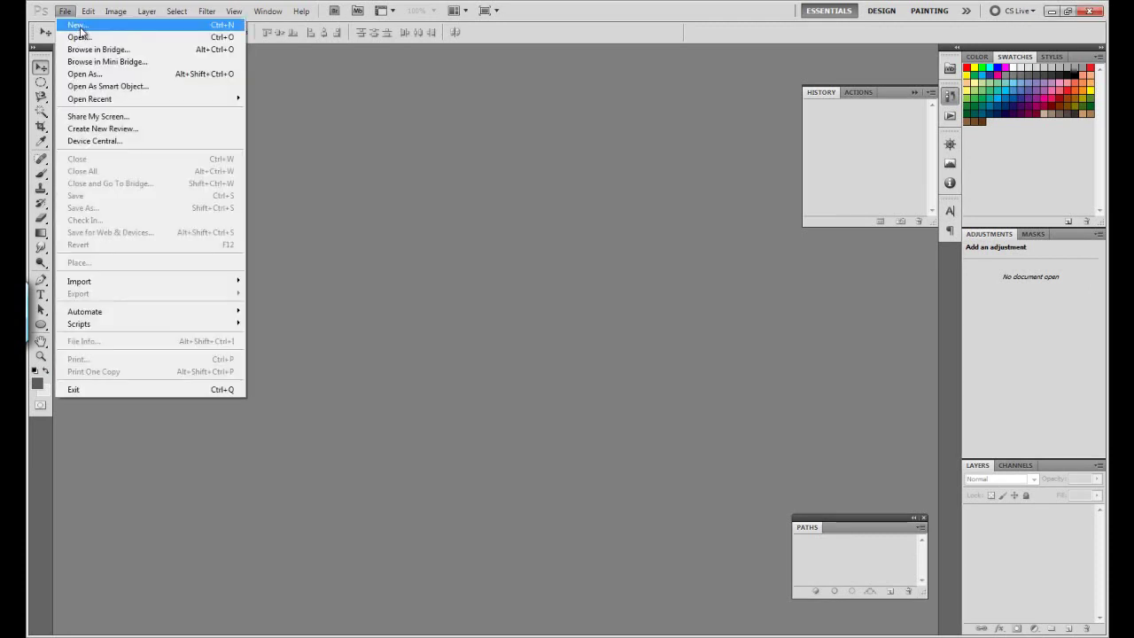
{"action": "left_click", "coordinate": [78, 25]}
{"action": "left_click", "coordinate": [679, 259]}
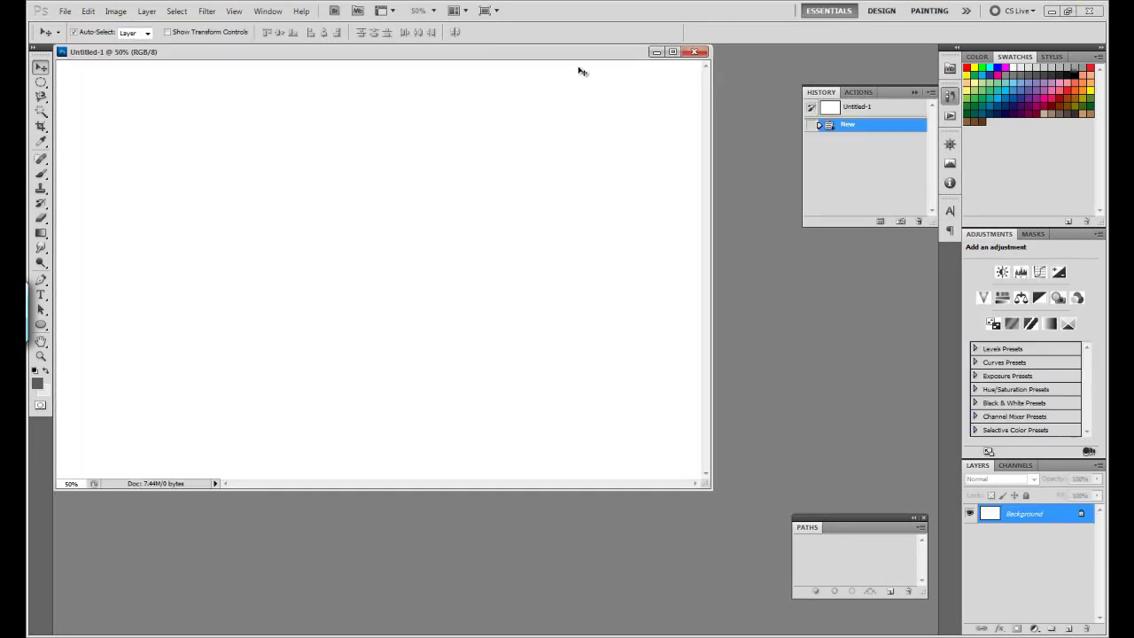
{"action": "left_click_drag", "start_coordinate": [577, 55], "coordinate": [604, 98]}
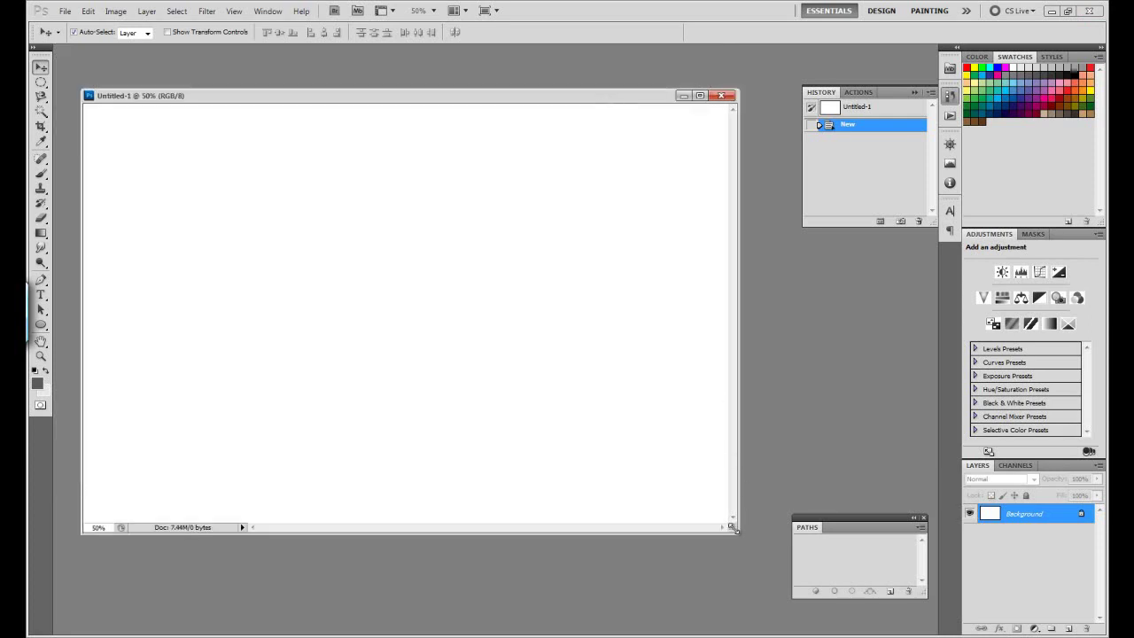
{"action": "left_click_drag", "start_coordinate": [732, 531], "coordinate": [769, 559]}
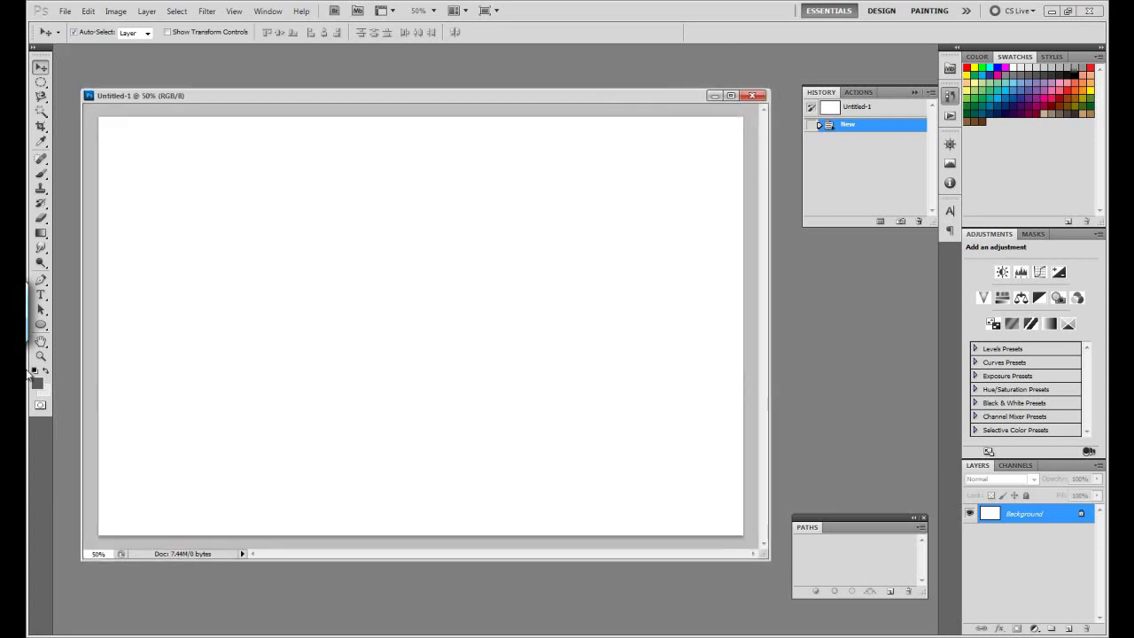
Fill the canvas with medium grey #878787, then set darker grey #505050 as foreground
{"action": "left_click", "coordinate": [37, 382]}
{"action": "left_click_drag", "start_coordinate": [225, 174], "coordinate": [226, 158]}
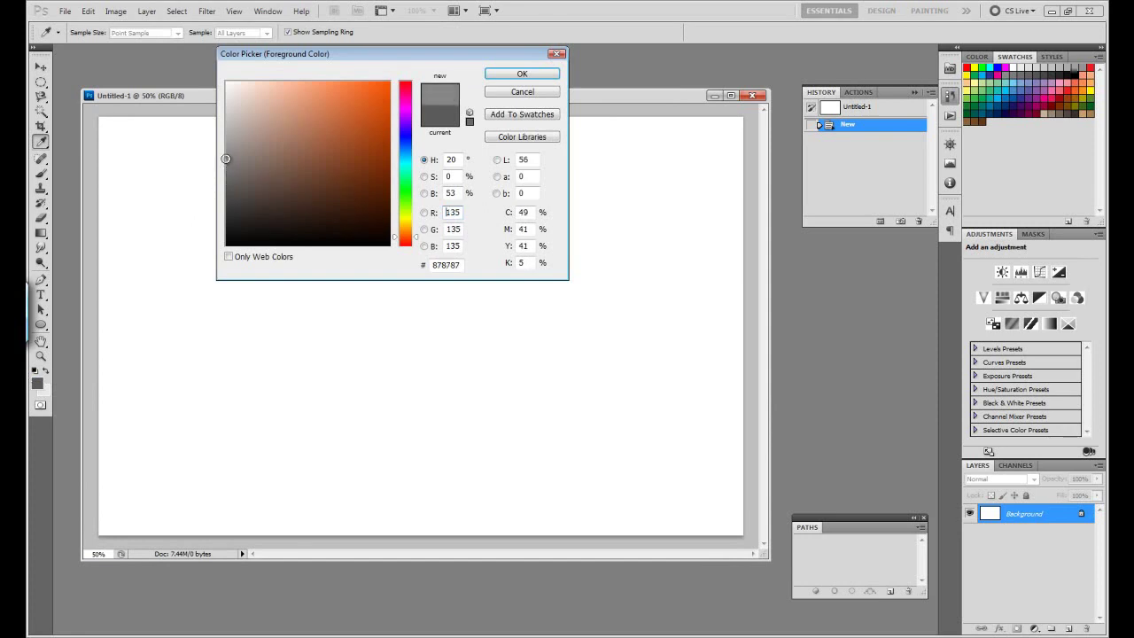
{"action": "left_click", "coordinate": [493, 72]}
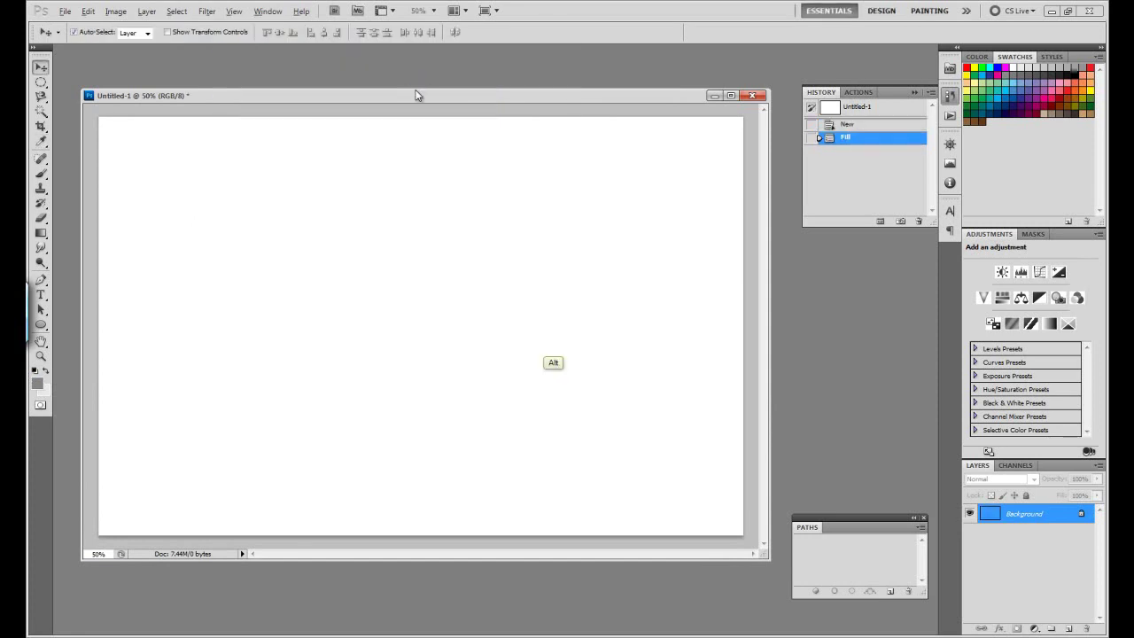
{"action": "key", "text": "alt+BackSpace"}
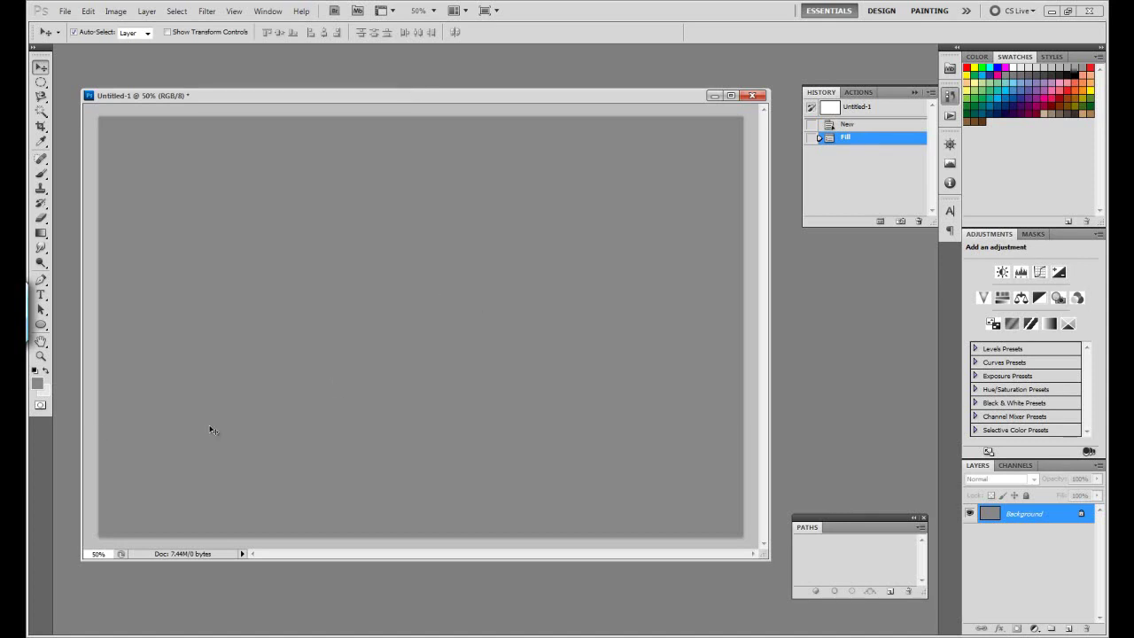
{"action": "left_click", "coordinate": [37, 383]}
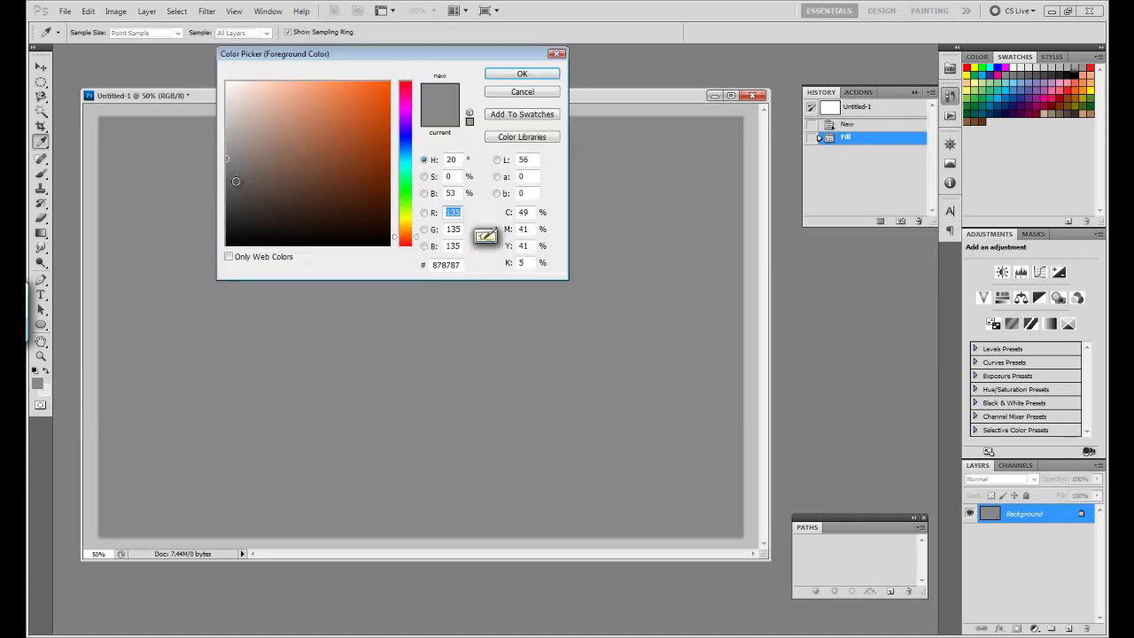
{"action": "left_click_drag", "start_coordinate": [237, 181], "coordinate": [225, 191]}
{"action": "left_click", "coordinate": [522, 74]}
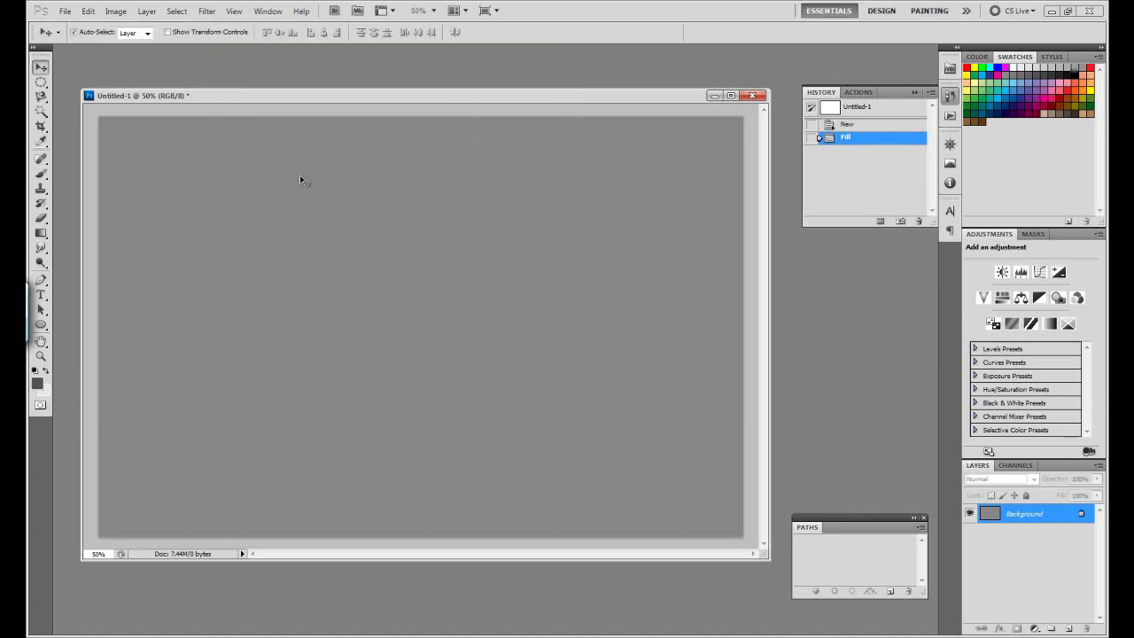
Shade the canvas with a linear gradient from dark grey at the top downward
{"action": "left_click", "coordinate": [41, 233]}
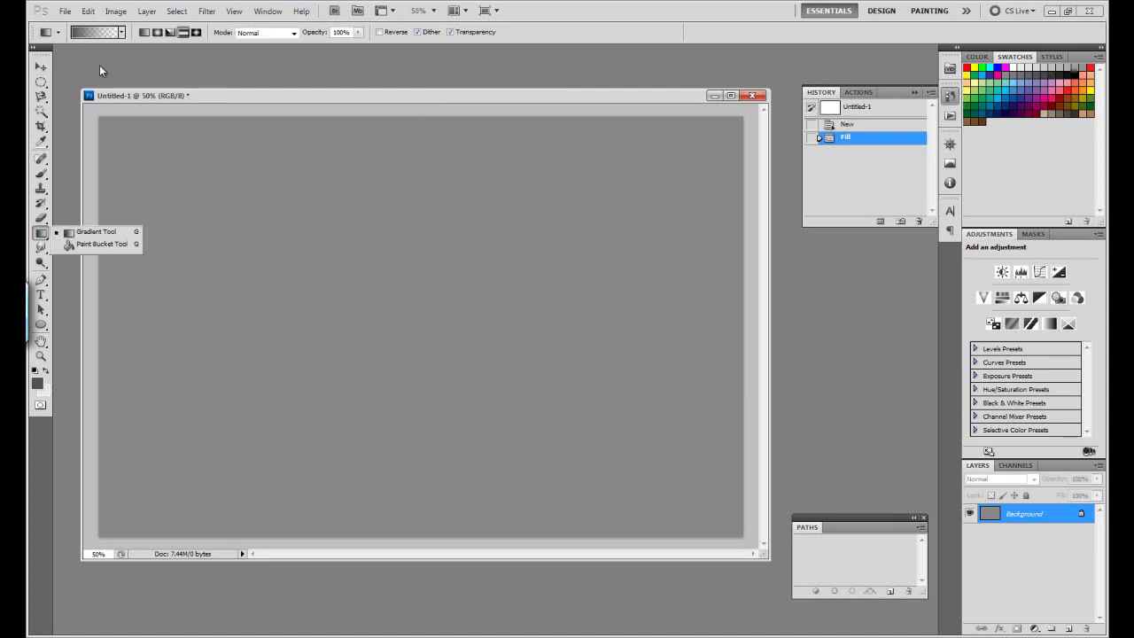
{"action": "left_click", "coordinate": [145, 32]}
{"action": "left_click_drag", "start_coordinate": [379, 147], "coordinate": [380, 412]}
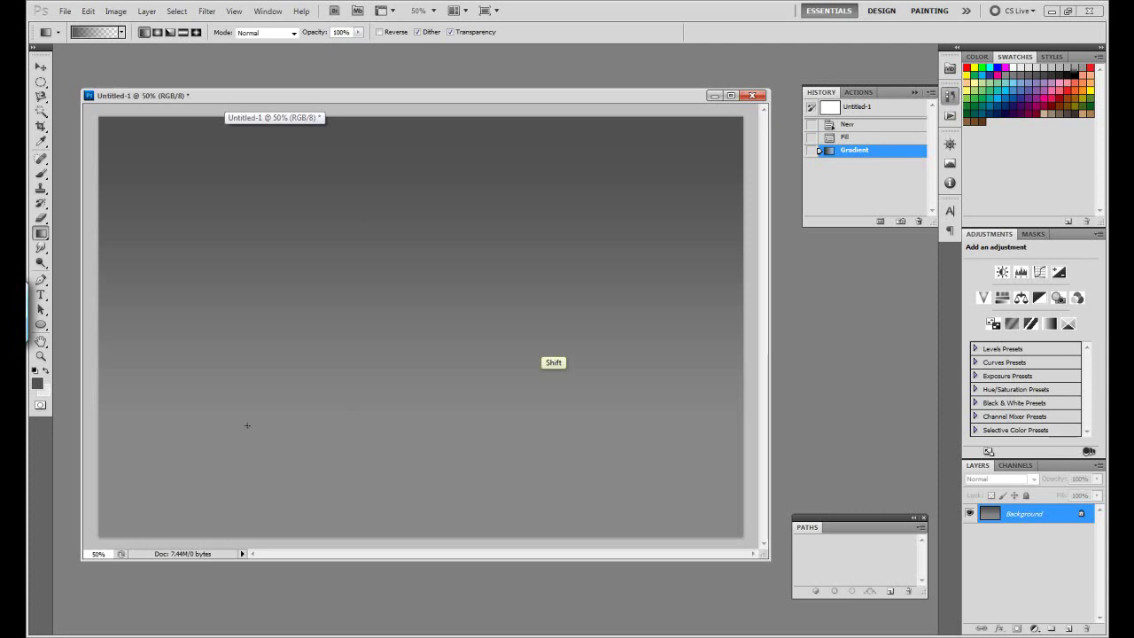
Lay a vertical white reflected gradient band across the lower canvas as the floor
{"action": "left_click", "coordinate": [183, 31]}
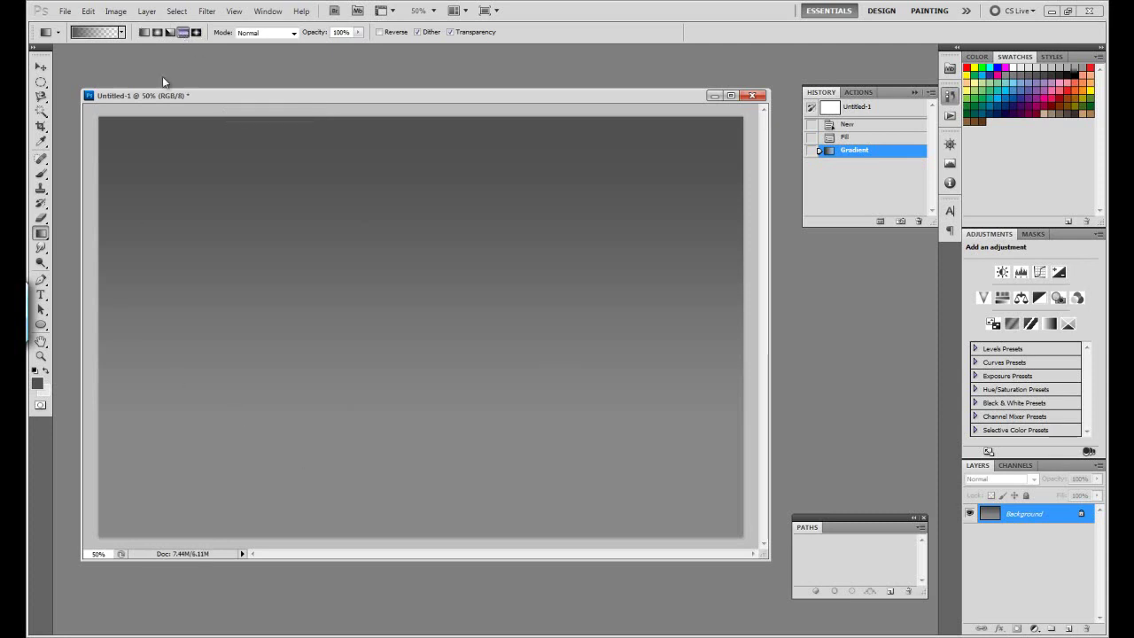
{"action": "left_click", "coordinate": [45, 372]}
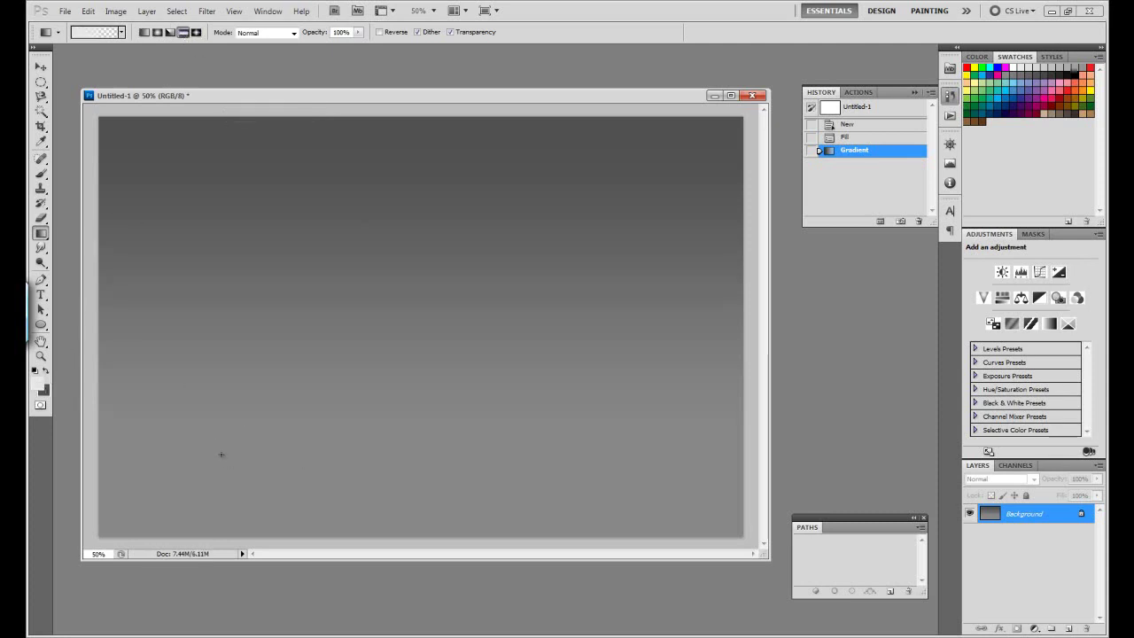
{"action": "key", "text": "shift"}
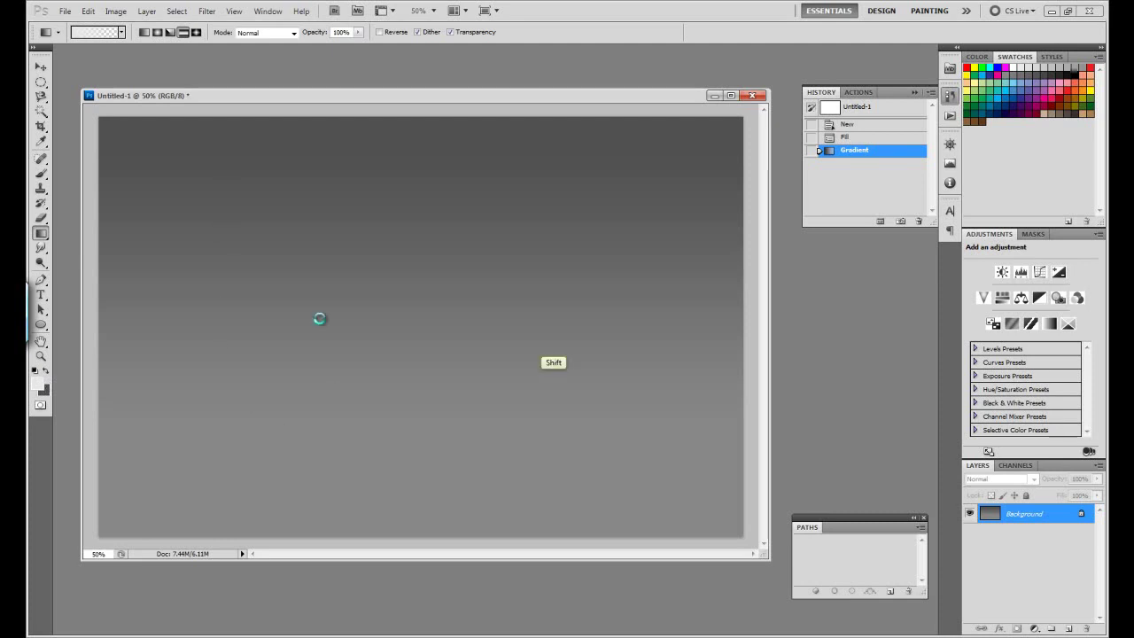
{"action": "left_click_drag", "start_coordinate": [334, 472], "coordinate": [334, 383]}
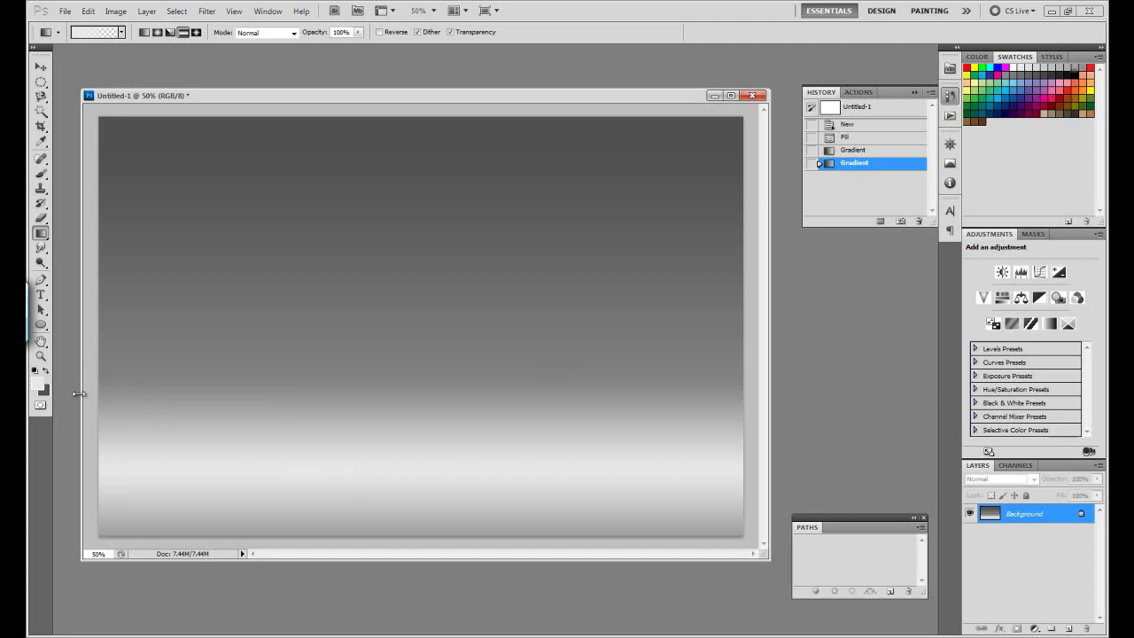
{"action": "left_click", "coordinate": [1069, 627]}
Name the new layer OVO and draw a filled ellipse across the upper canvas
{"action": "double_click", "coordinate": [1019, 513]}
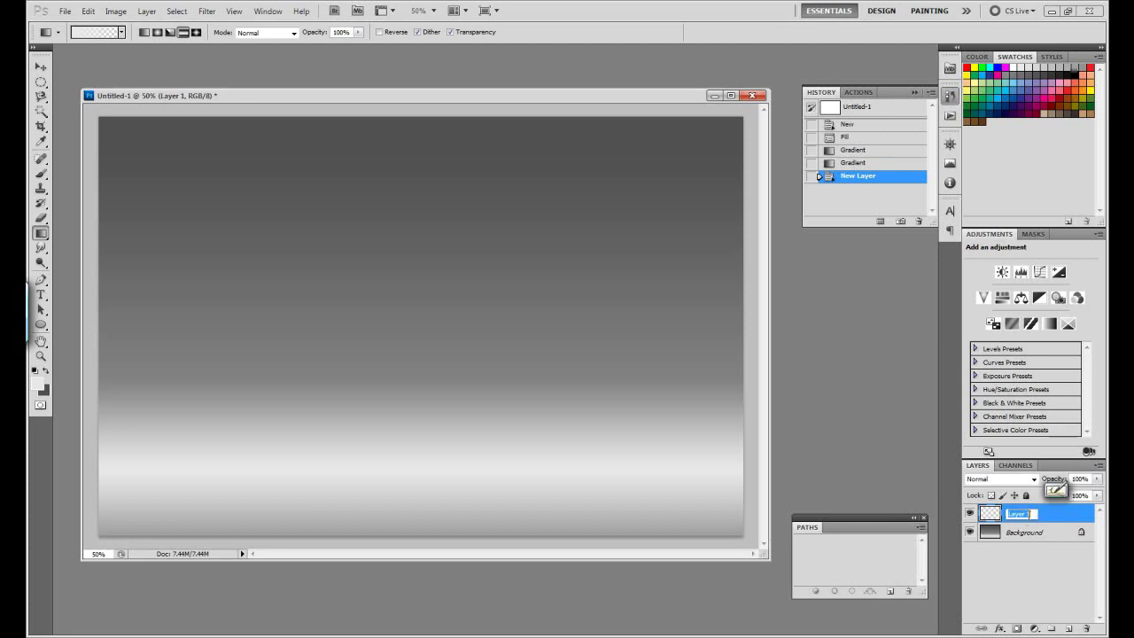
{"action": "type", "text": "OVO"}
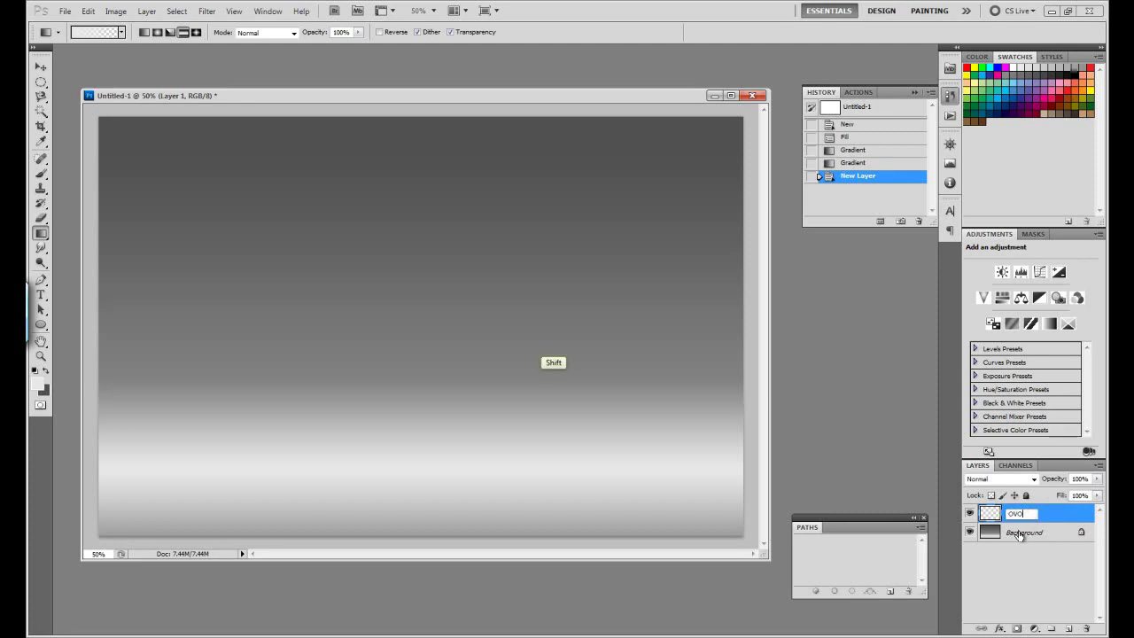
{"action": "key", "text": "Return"}
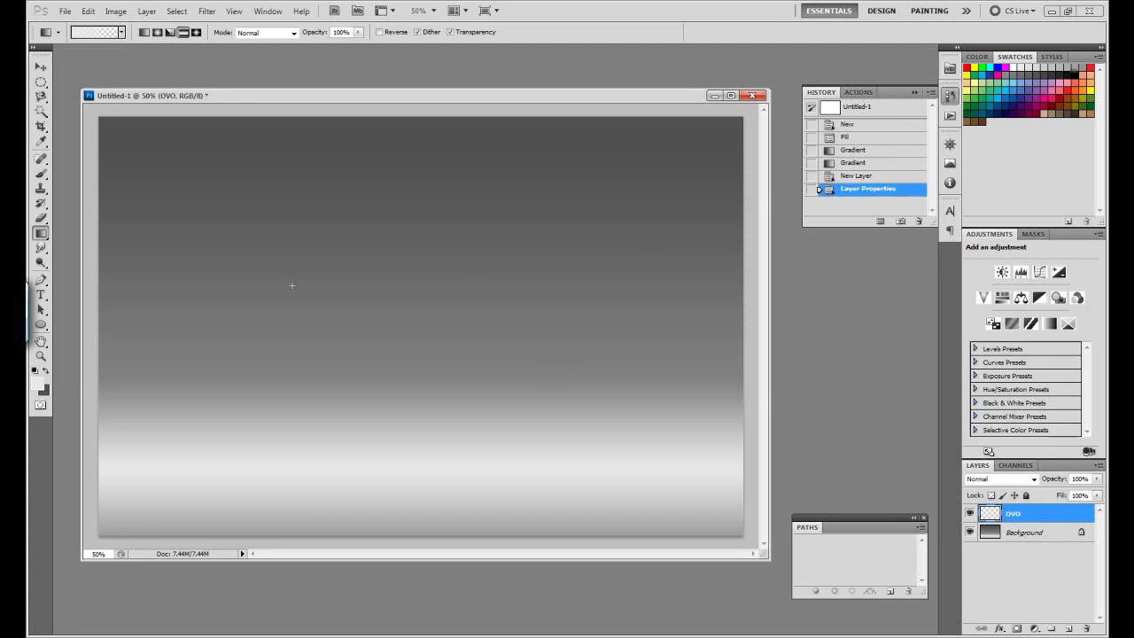
{"action": "left_click_drag", "start_coordinate": [41, 325], "coordinate": [77, 336]}
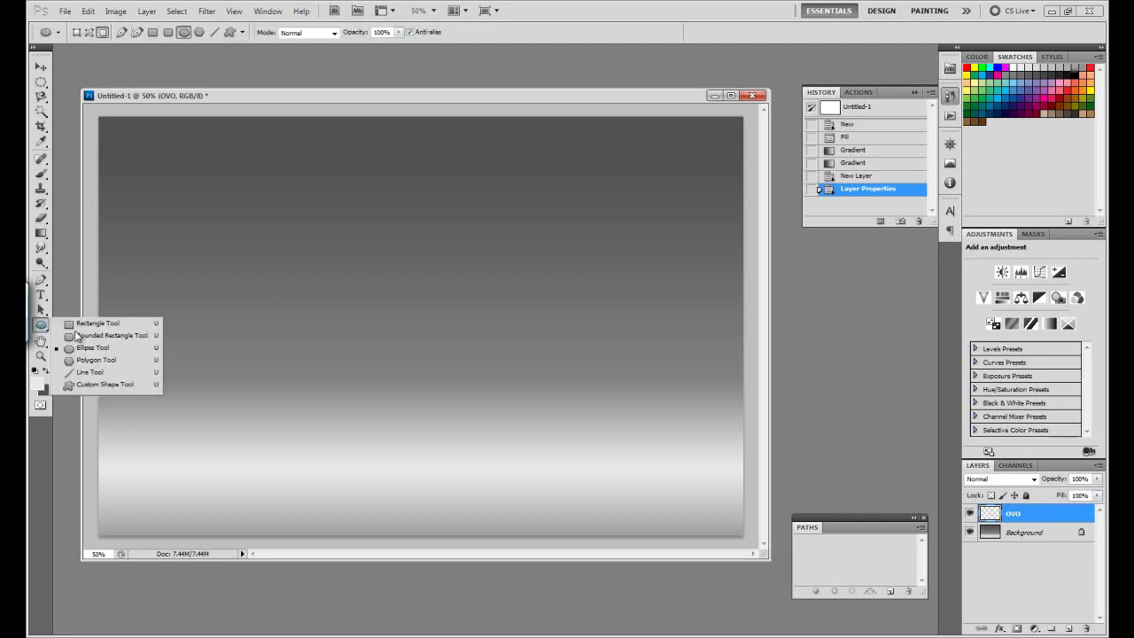
{"action": "left_click", "coordinate": [236, 250]}
{"action": "mouse_move", "coordinate": [212, 253]}
{"action": "left_mouse_down"}
{"action": "mouse_move", "coordinate": [390, 324]}
{"action": "mouse_move", "coordinate": [594, 464]}
{"action": "left_mouse_up"}
{"action": "key", "text": "v"}
{"action": "left_click_drag", "start_coordinate": [488, 385], "coordinate": [499, 312]}
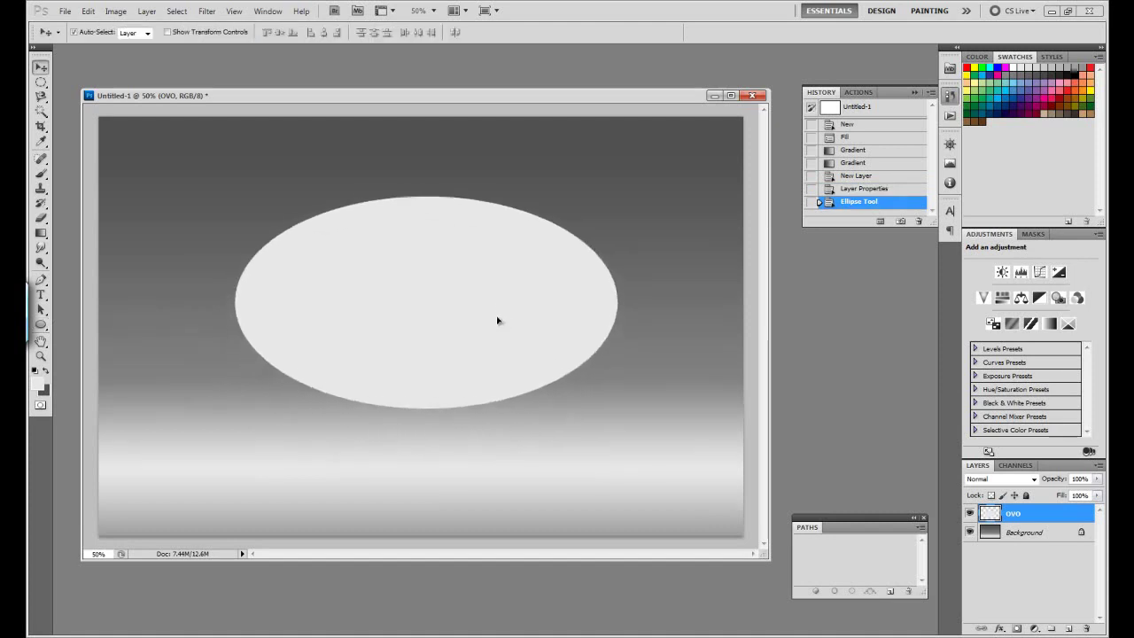
Scale the ellipse to about 89%, centre it, and duplicate the OVO layer
{"action": "key", "text": "ctrl+t"}
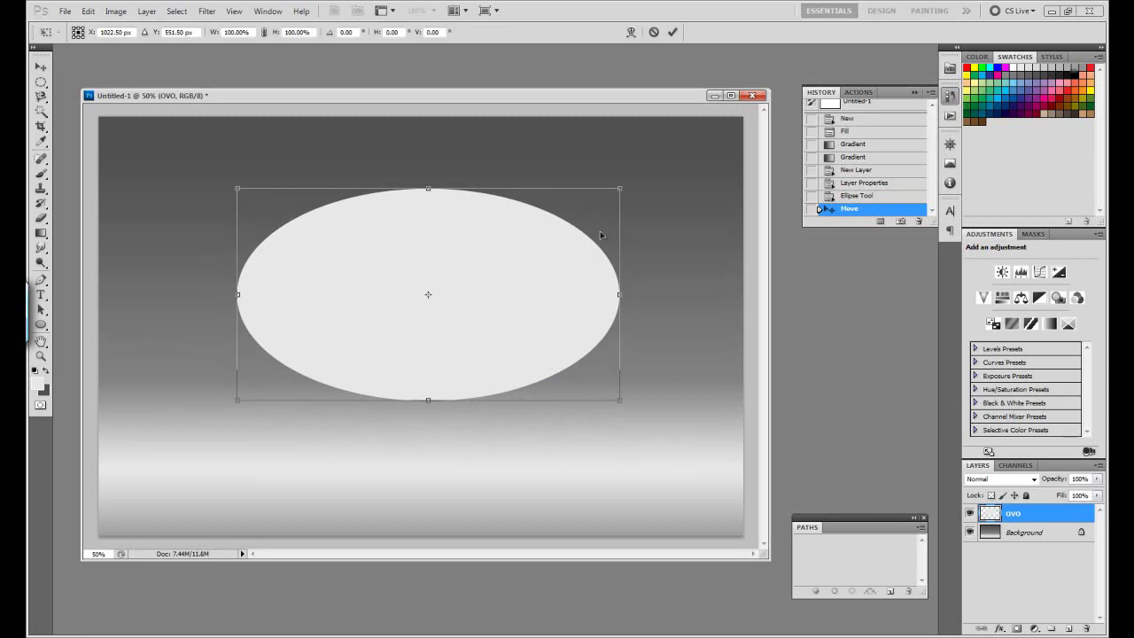
{"action": "left_click_drag", "start_coordinate": [620, 187], "coordinate": [579, 210]}
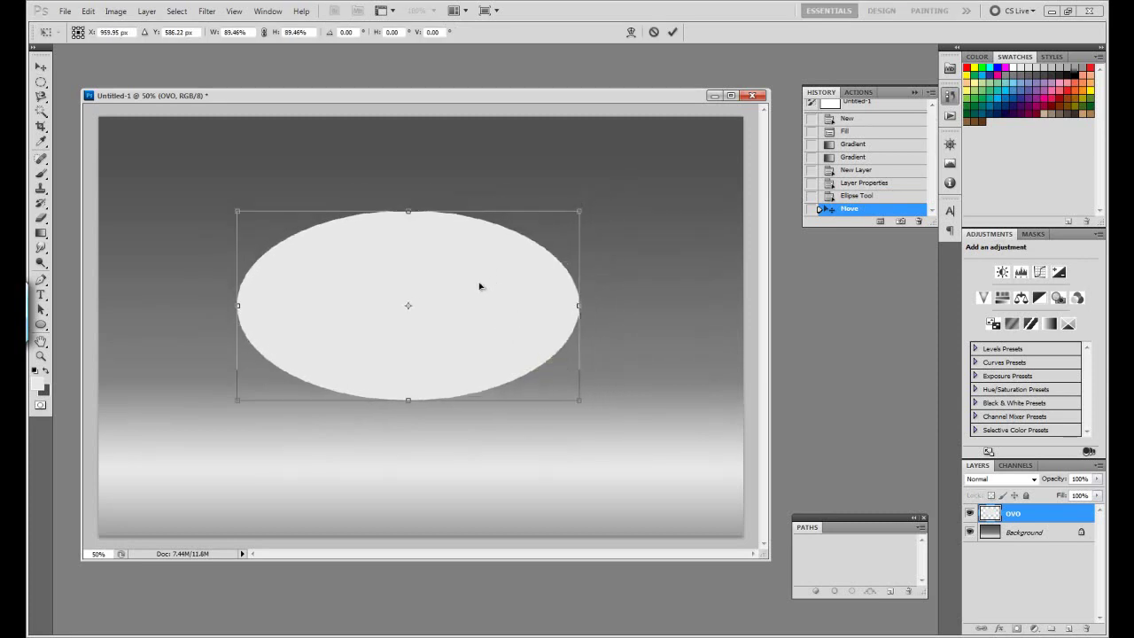
{"action": "key", "text": "Return"}
{"action": "left_click_drag", "start_coordinate": [475, 296], "coordinate": [488, 299]}
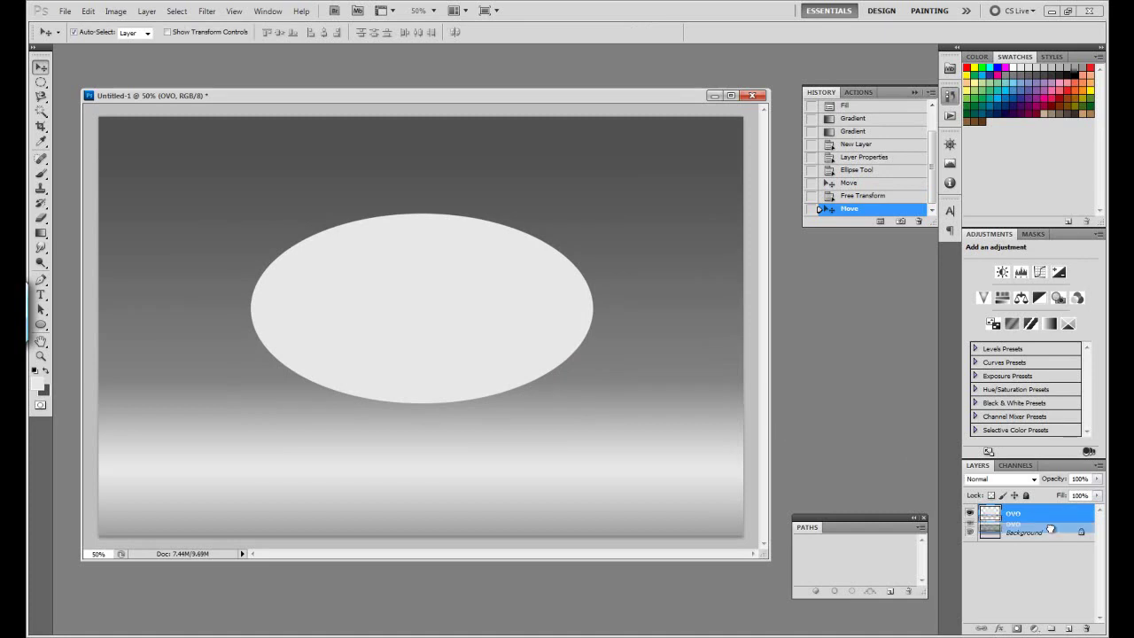
{"action": "left_click_drag", "start_coordinate": [1046, 517], "coordinate": [1069, 628]}
Move the copy layer below OVO and rename it sombra
{"action": "left_click_drag", "start_coordinate": [1042, 517], "coordinate": [1032, 536]}
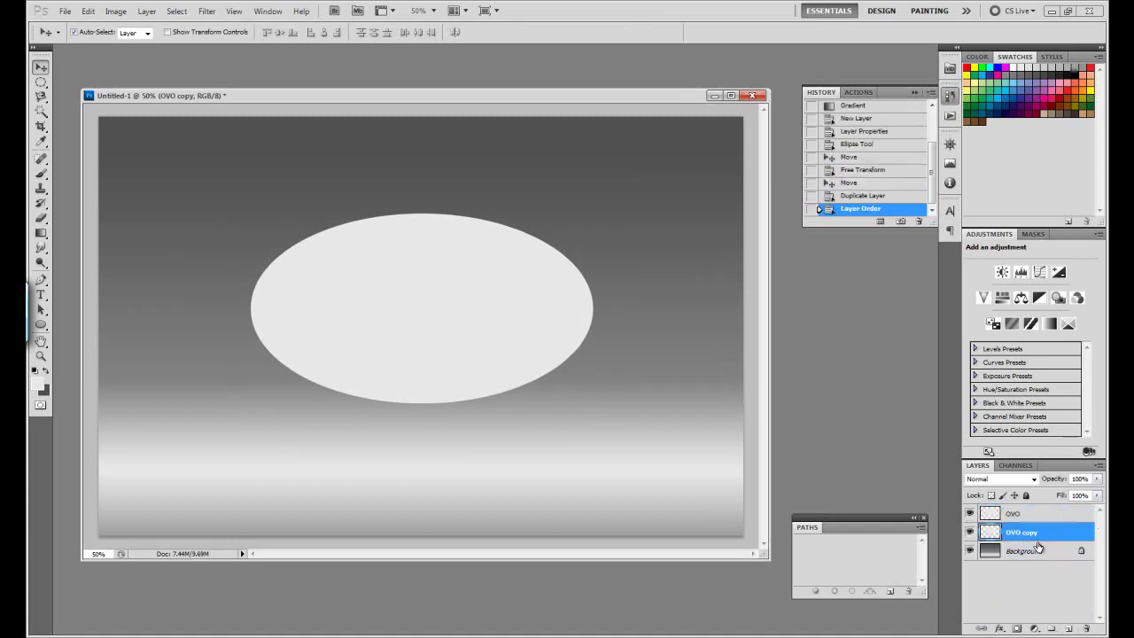
{"action": "double_click", "coordinate": [1023, 533]}
{"action": "type", "text": "sombra"}
{"action": "key", "text": "Return"}
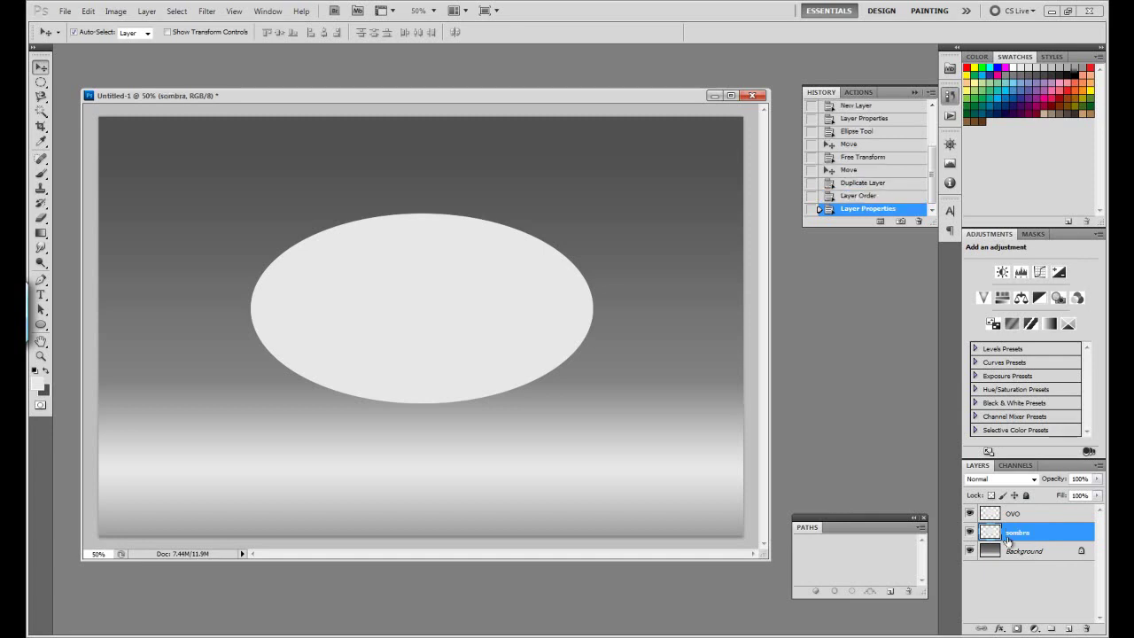
Shift the sombra ellipse down and fill it dark grey with transparency locked
{"action": "left_click", "coordinate": [992, 496]}
{"action": "left_click", "coordinate": [45, 371]}
{"action": "key", "text": "shift+Down"}
{"action": "key", "text": "shift+Down"}
{"action": "key", "text": "shift+Down"}
{"action": "key", "text": "shift+Down"}
{"action": "key", "text": "shift+Down"}
{"action": "key", "text": "shift+Down"}
{"action": "key", "text": "shift+Down"}
{"action": "key", "text": "shift+Down"}
{"action": "key", "text": "shift+Down"}
{"action": "key", "text": "shift+Down"}
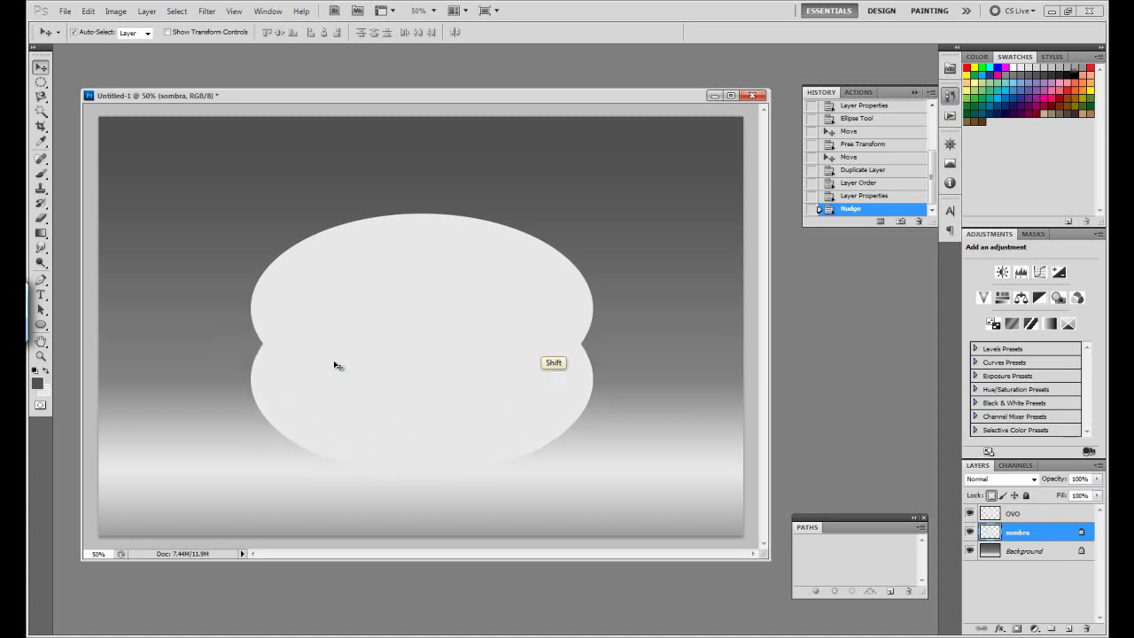
{"action": "key", "text": "shift+Down"}
{"action": "key", "text": "shift+Down"}
{"action": "key", "text": "shift+Down"}
{"action": "key", "text": "shift+Down"}
{"action": "key", "text": "shift+Down"}
{"action": "key", "text": "shift+Down"}
{"action": "key", "text": "shift+Down"}
{"action": "key", "text": "shift+Down"}
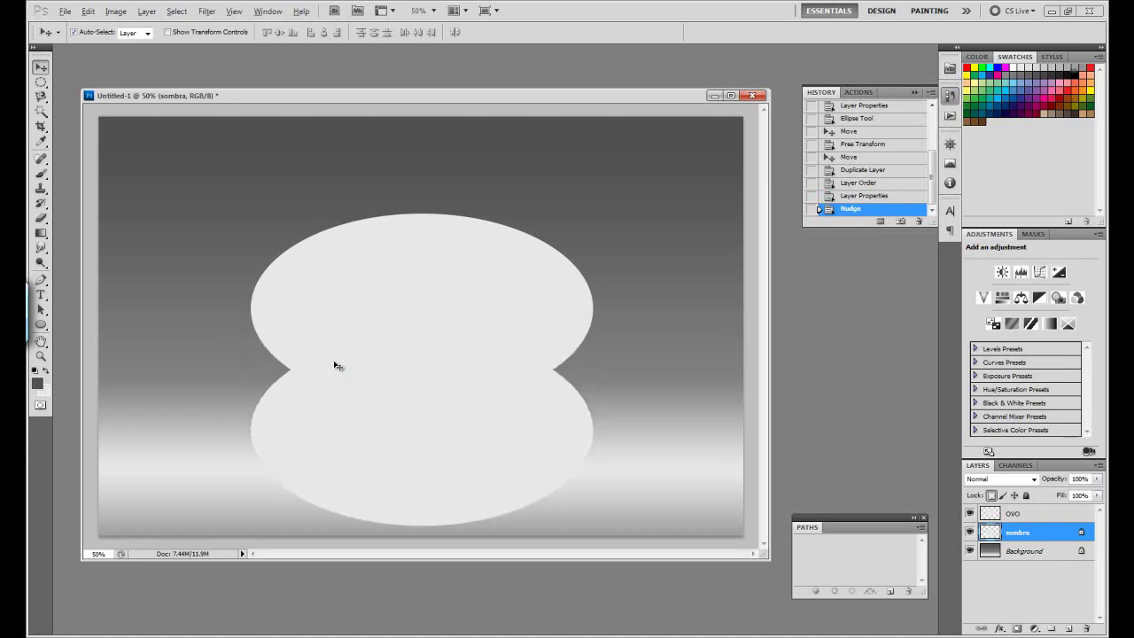
{"action": "key", "text": "alt+BackSpace"}
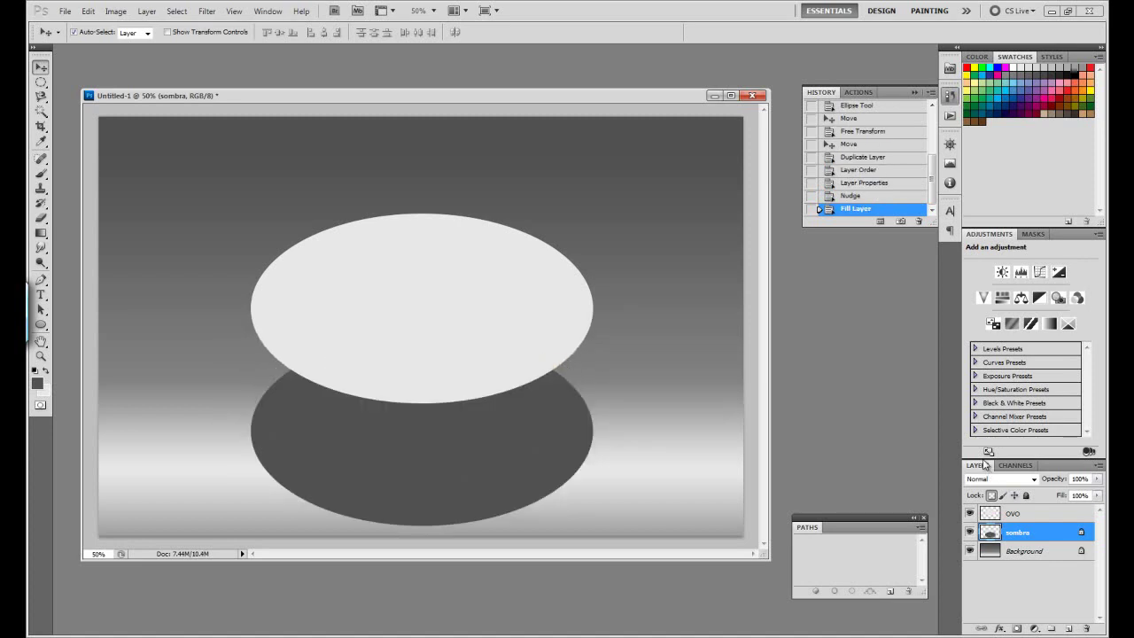
{"action": "left_click", "coordinate": [991, 495]}
Flatten and narrow the sombra ellipse into a floor shadow, nudged slightly left
{"action": "key", "text": "ctrl+t"}
{"action": "left_click_drag", "start_coordinate": [421, 336], "coordinate": [421, 470]}
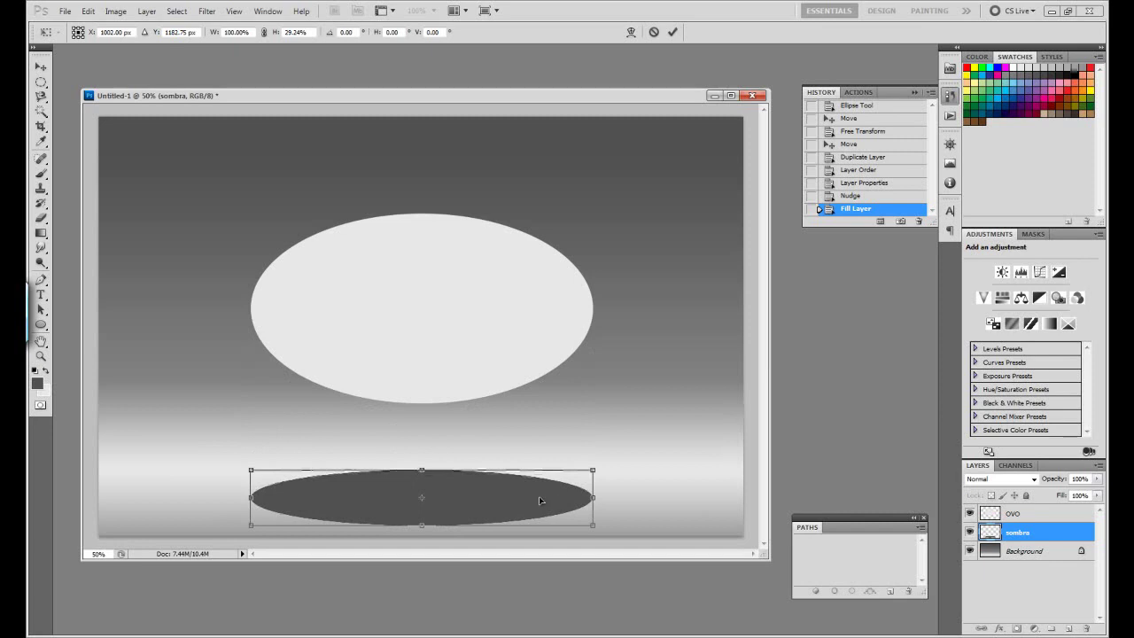
{"action": "left_click_drag", "start_coordinate": [591, 497], "coordinate": [564, 497]}
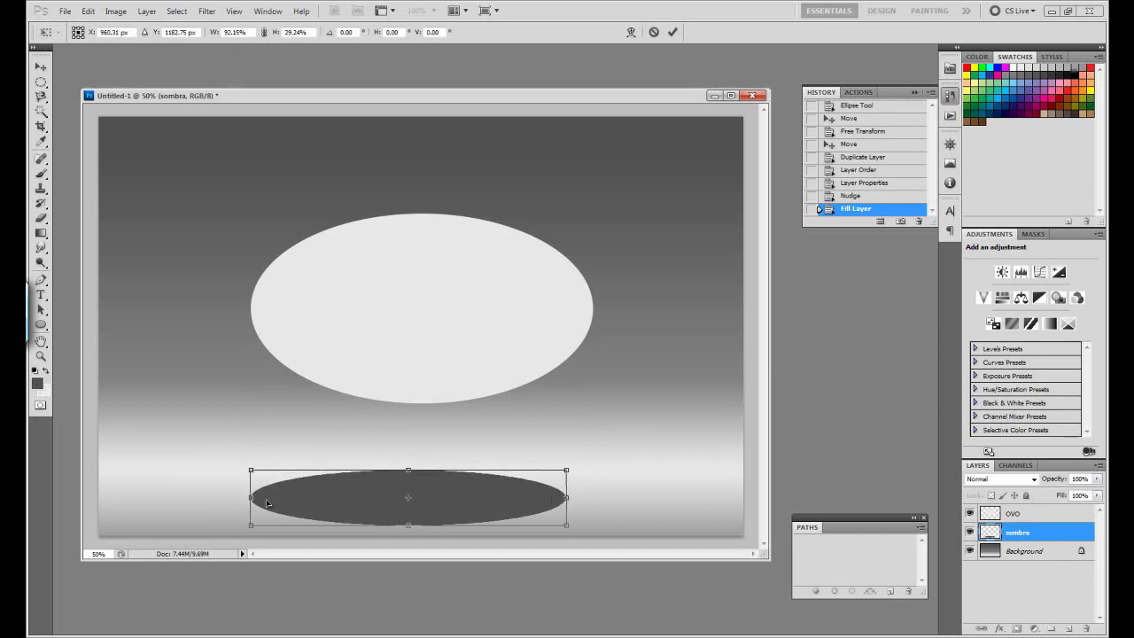
{"action": "left_click_drag", "start_coordinate": [251, 498], "coordinate": [290, 499]}
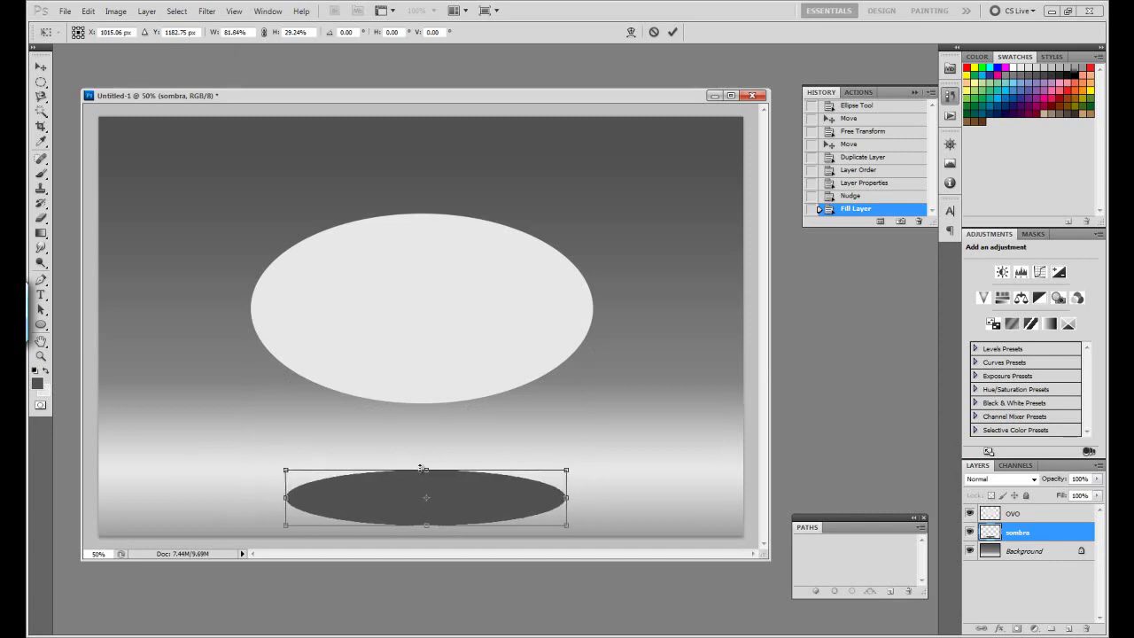
{"action": "left_click_drag", "start_coordinate": [426, 471], "coordinate": [426, 493]}
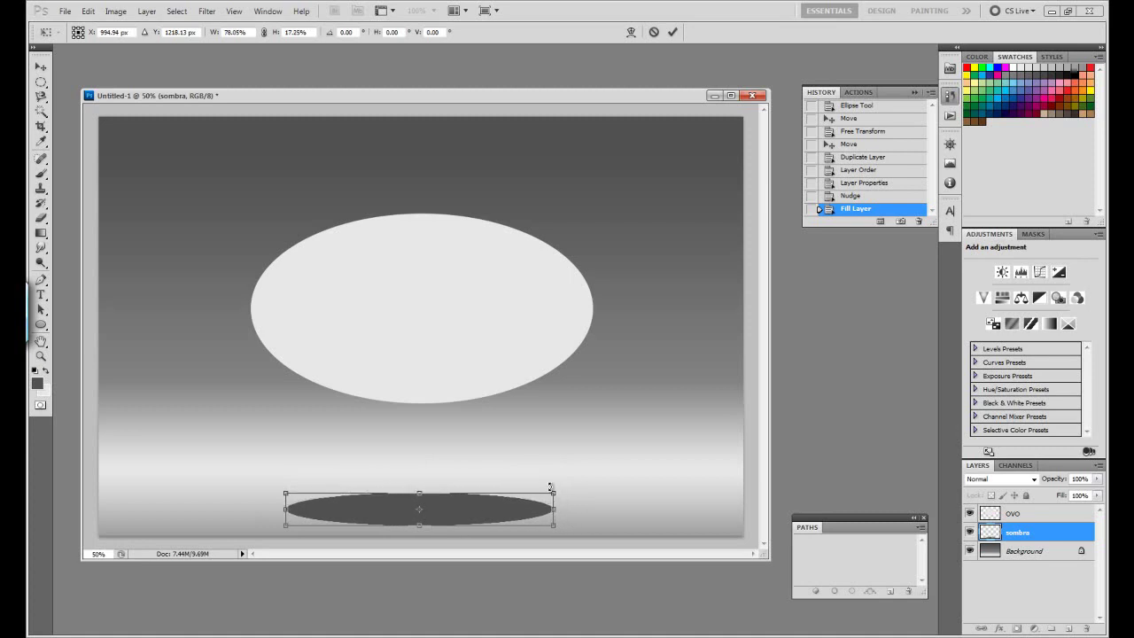
{"action": "key", "text": "Return"}
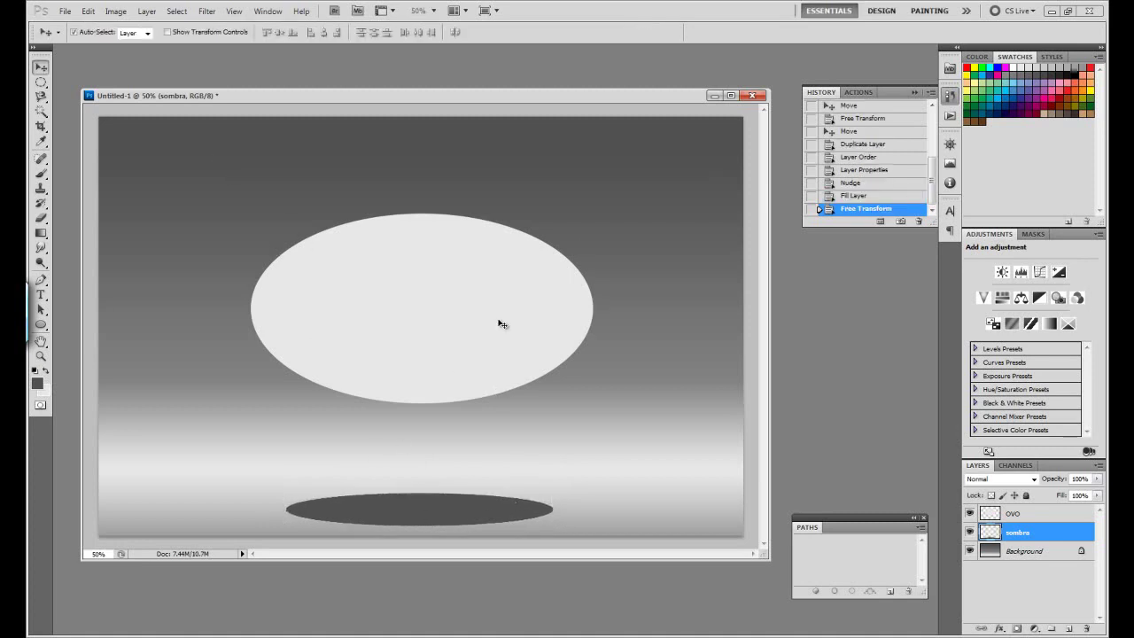
{"action": "left_click_drag", "start_coordinate": [435, 518], "coordinate": [430, 518]}
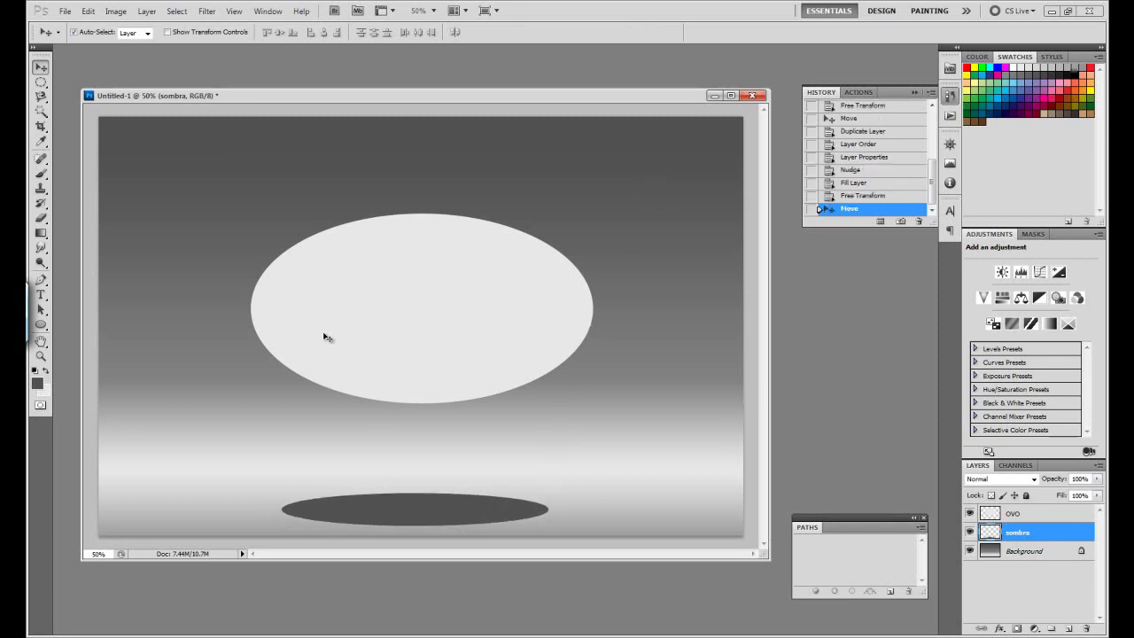
{"action": "left_click", "coordinate": [209, 10]}
{"action": "mouse_move", "coordinate": [215, 128]}
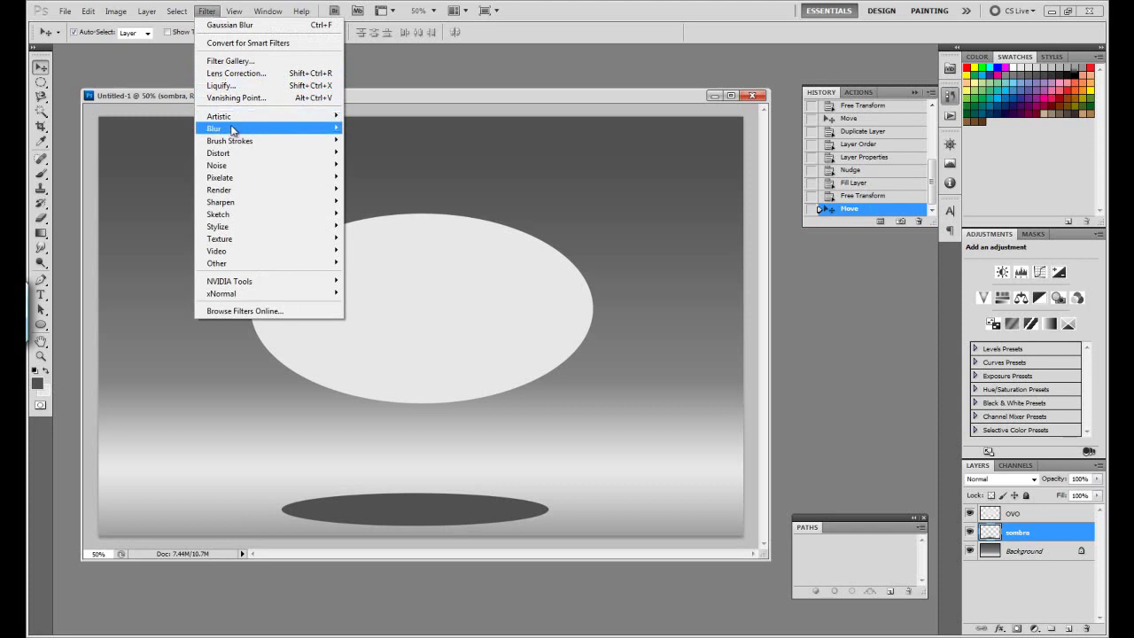
Gaussian-blur the sombra shadow and squash it slightly flatter
{"action": "left_click", "coordinate": [378, 177]}
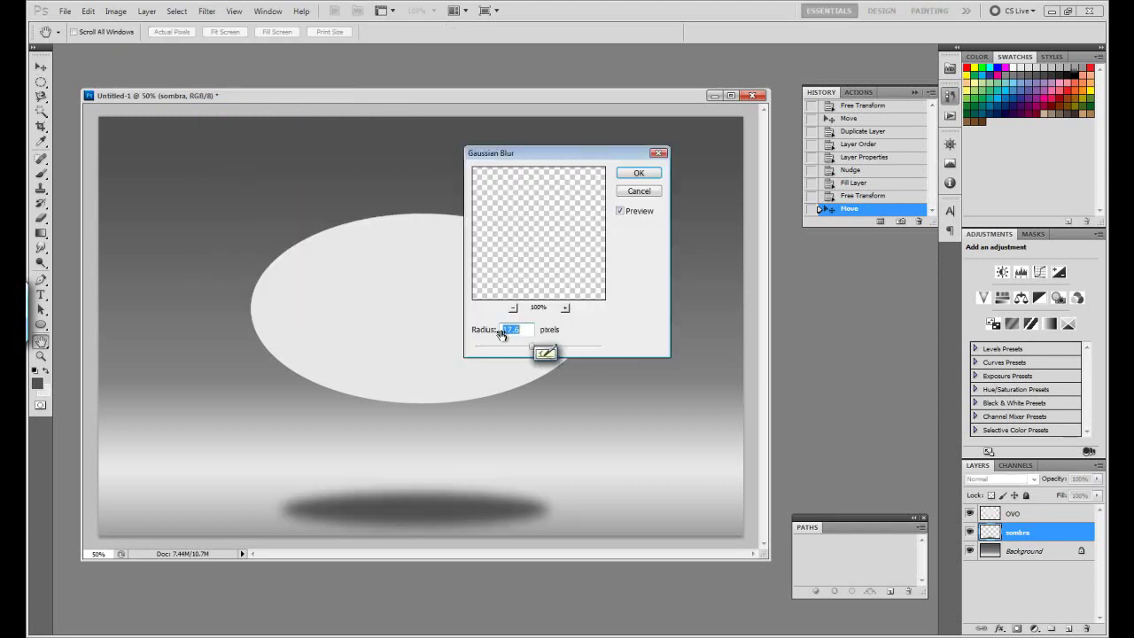
{"action": "left_click", "coordinate": [635, 173]}
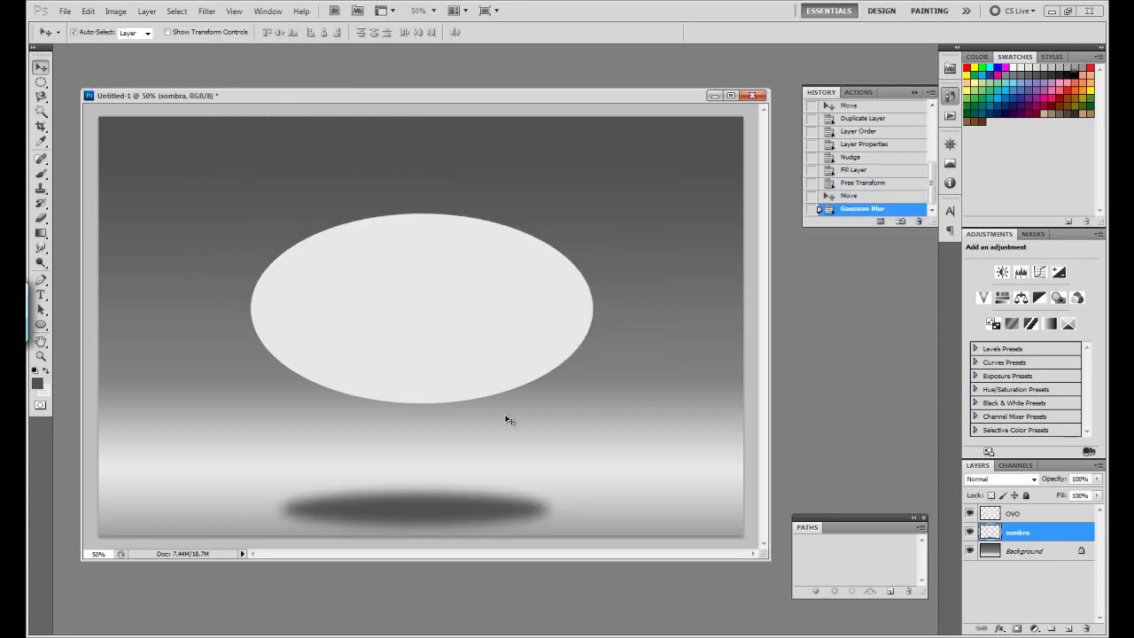
{"action": "key", "text": "ctrl+t"}
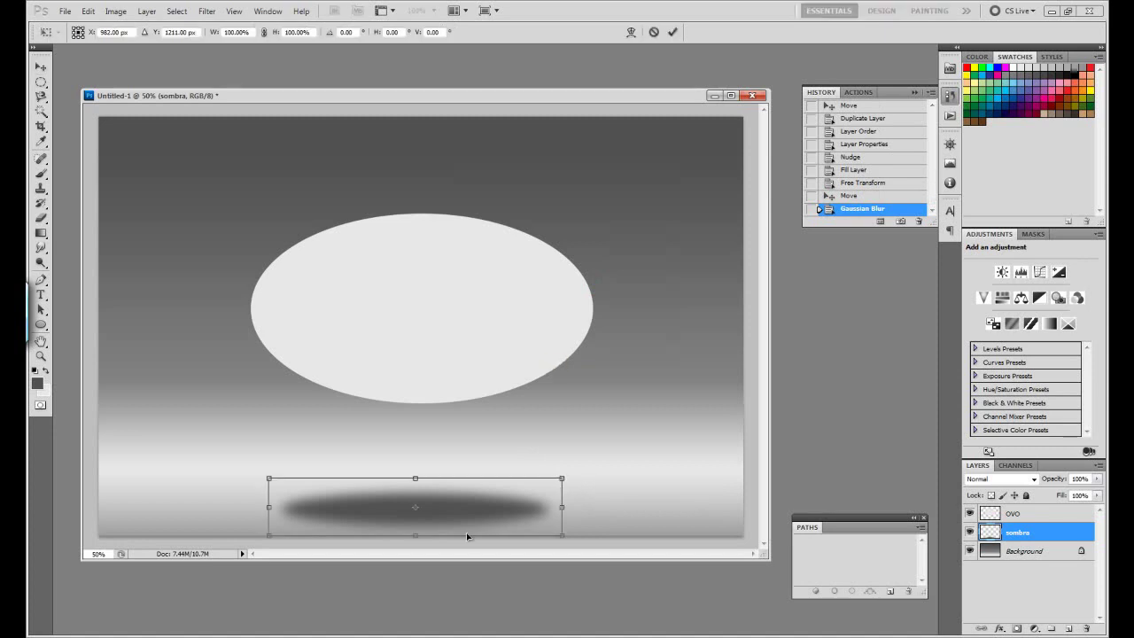
{"action": "left_click_drag", "start_coordinate": [416, 530], "coordinate": [415, 515]}
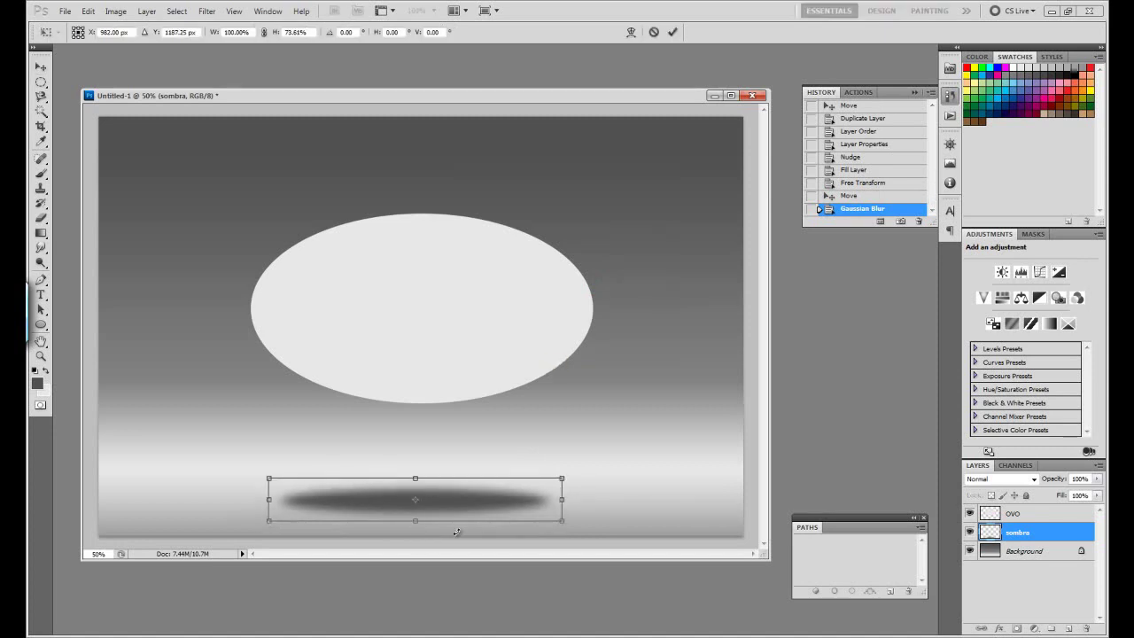
{"action": "key", "text": "Return"}
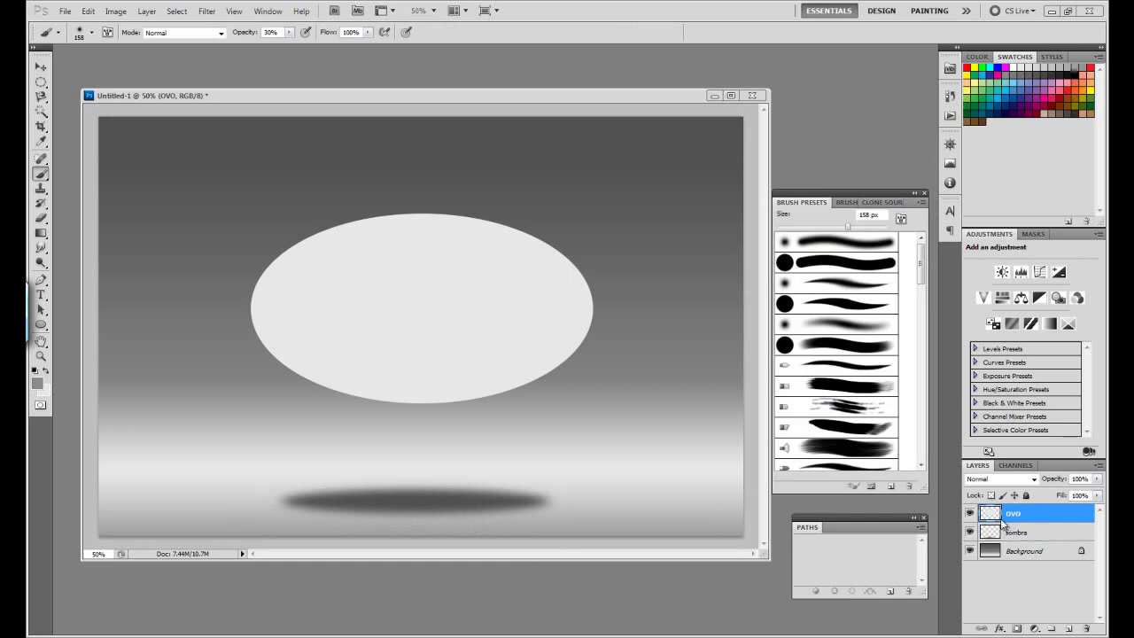
{"action": "left_click", "coordinate": [994, 512], "text": "ctrl"}
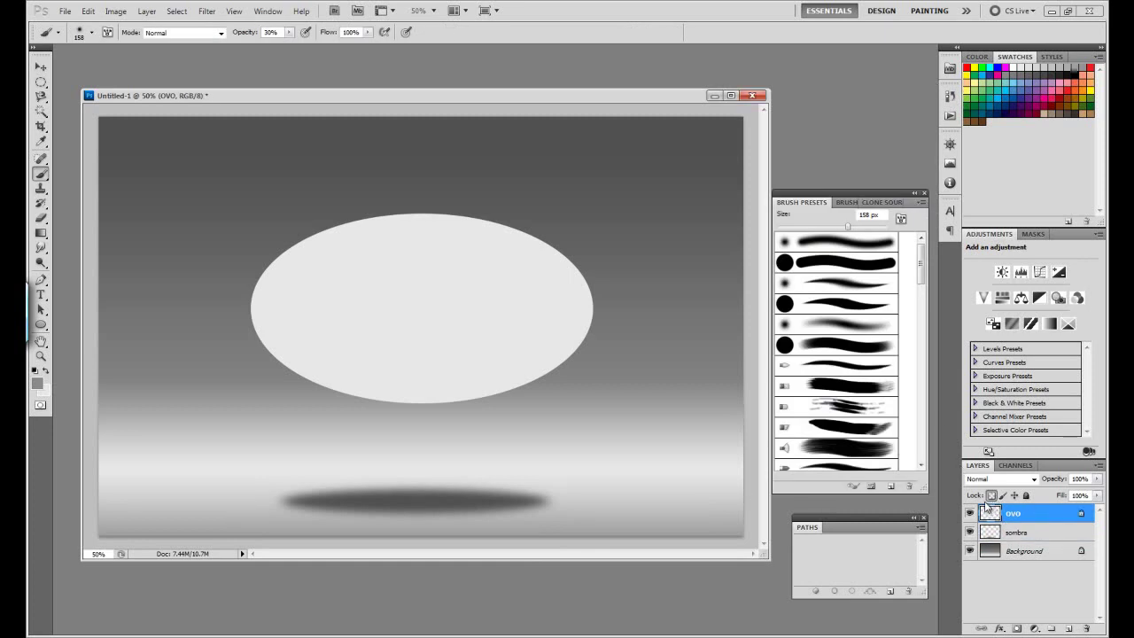
Paint darker bands across the egg with a soft ~249 px brush at 30% opacity
{"action": "left_click", "coordinate": [827, 244]}
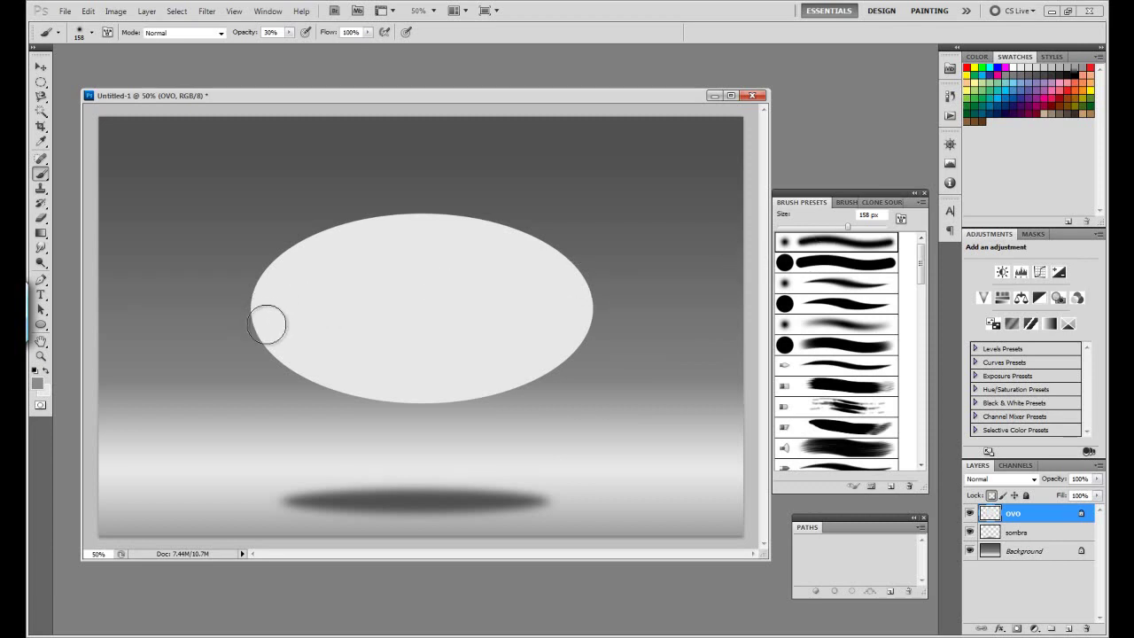
{"action": "left_click_drag", "start_coordinate": [255, 316], "coordinate": [272, 316]}
{"action": "left_click", "coordinate": [281, 31]}
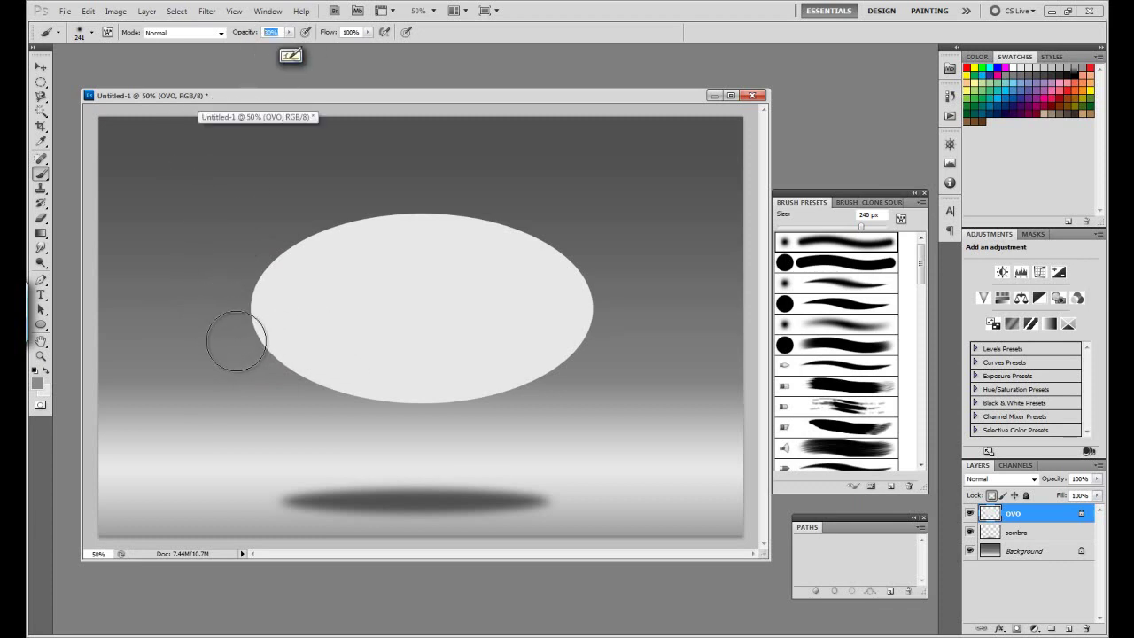
{"action": "left_click_drag", "start_coordinate": [235, 340], "coordinate": [630, 339]}
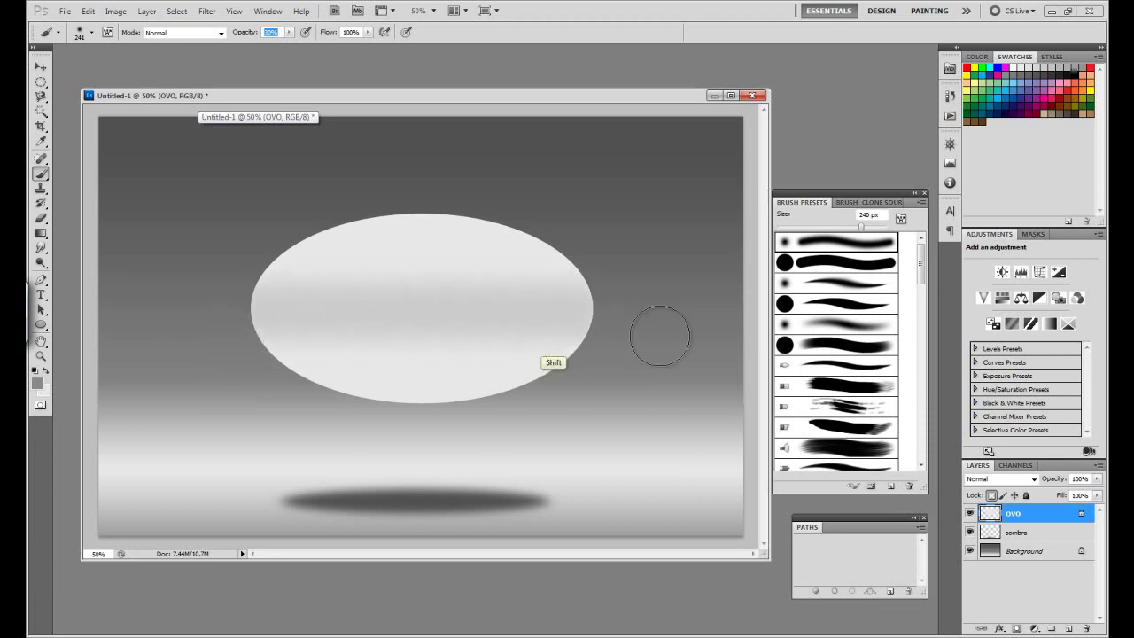
{"action": "left_click_drag", "start_coordinate": [274, 314], "coordinate": [586, 310]}
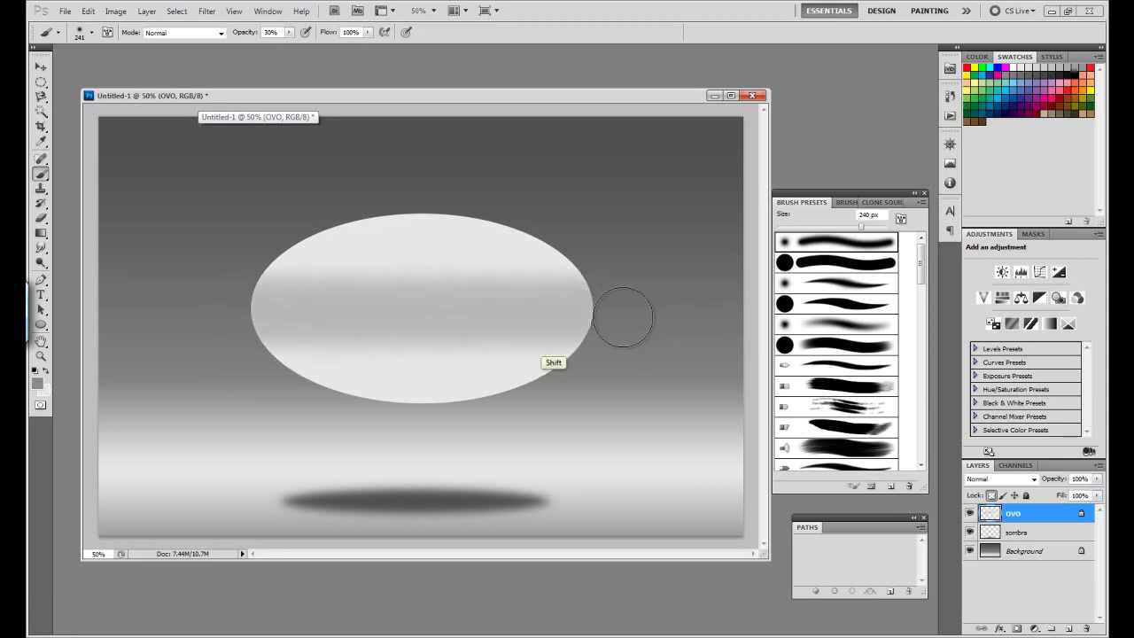
{"action": "left_click_drag", "start_coordinate": [260, 346], "coordinate": [582, 361]}
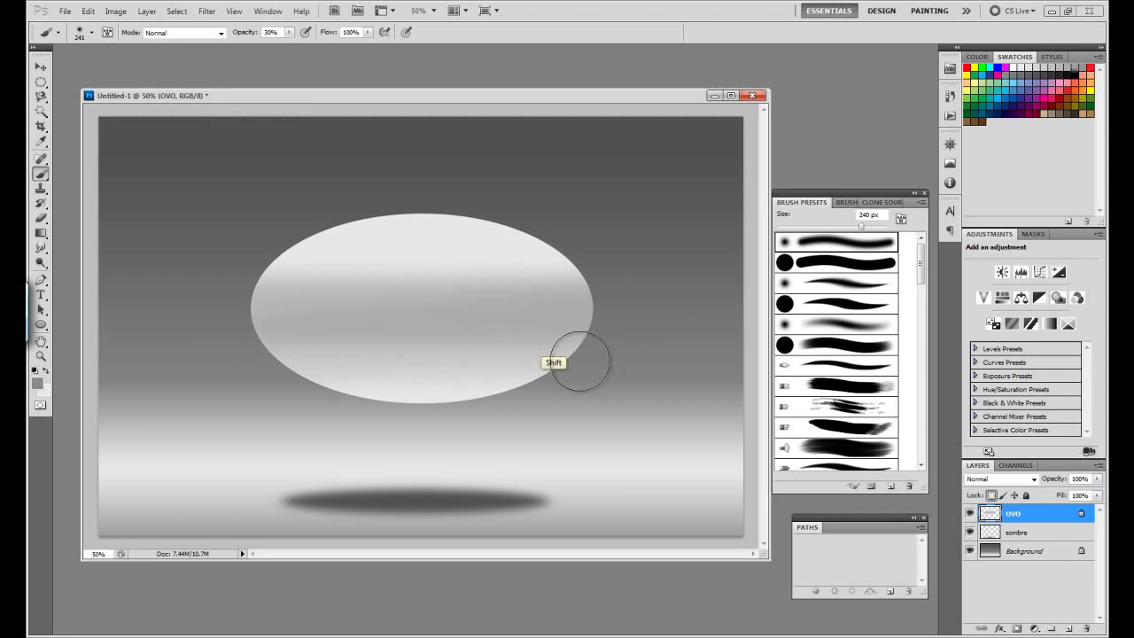
{"action": "left_click_drag", "start_coordinate": [296, 384], "coordinate": [603, 387]}
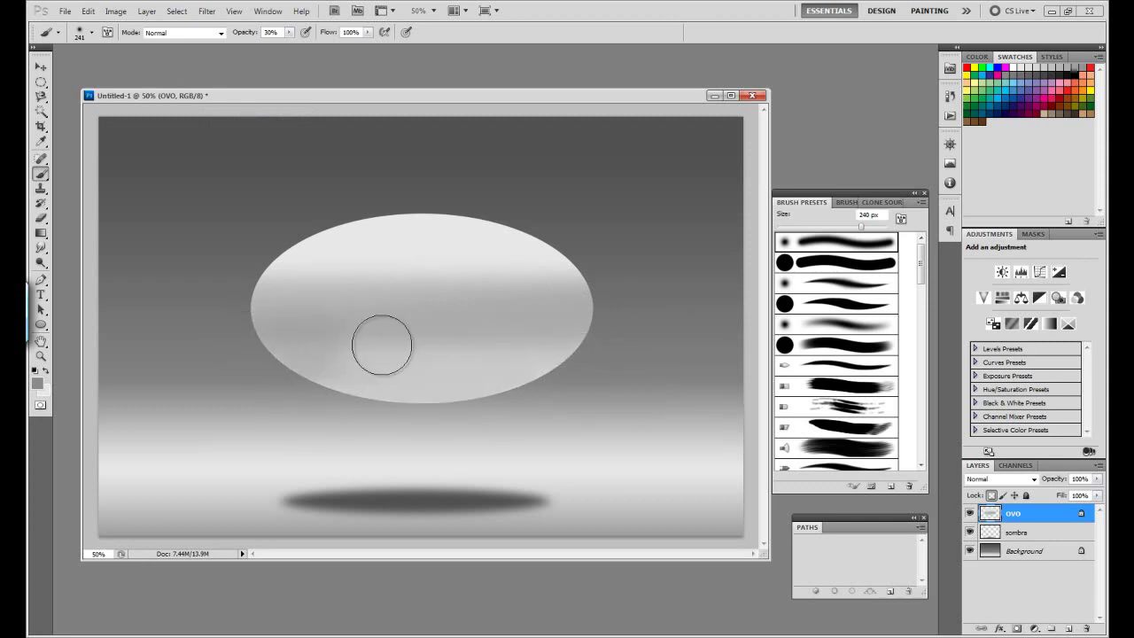
Build up the dark grey shading bands across the egg's middle and lower part
{"action": "left_click_drag", "start_coordinate": [316, 345], "coordinate": [648, 349]}
{"action": "left_click_drag", "start_coordinate": [192, 312], "coordinate": [679, 313]}
{"action": "left_click_drag", "start_coordinate": [243, 319], "coordinate": [549, 315]}
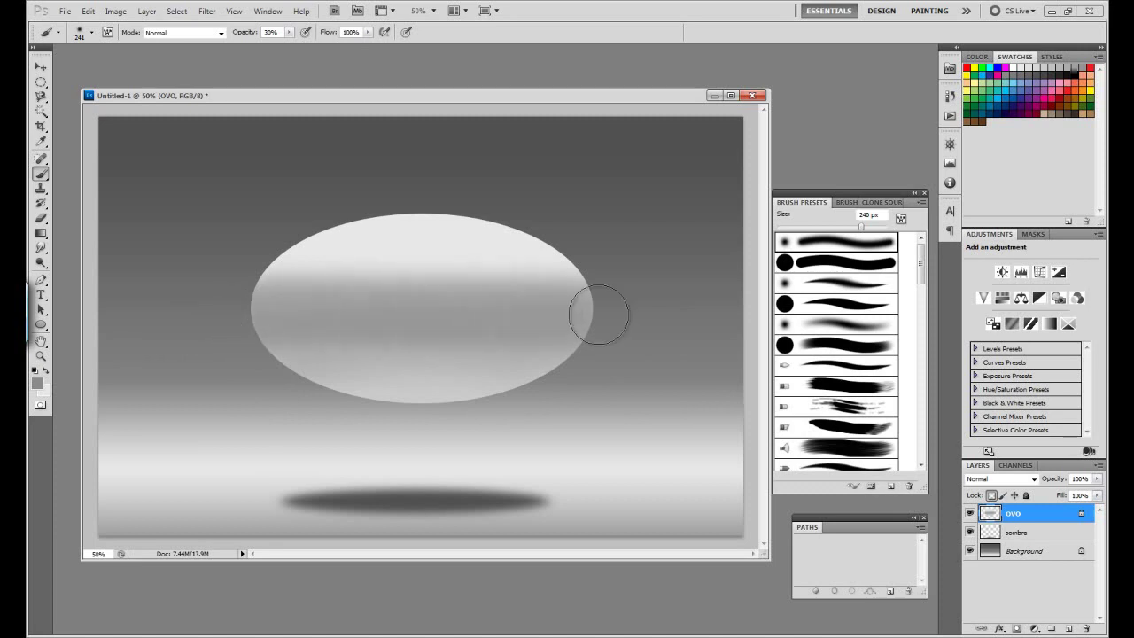
{"action": "left_click_drag", "start_coordinate": [248, 278], "coordinate": [610, 296]}
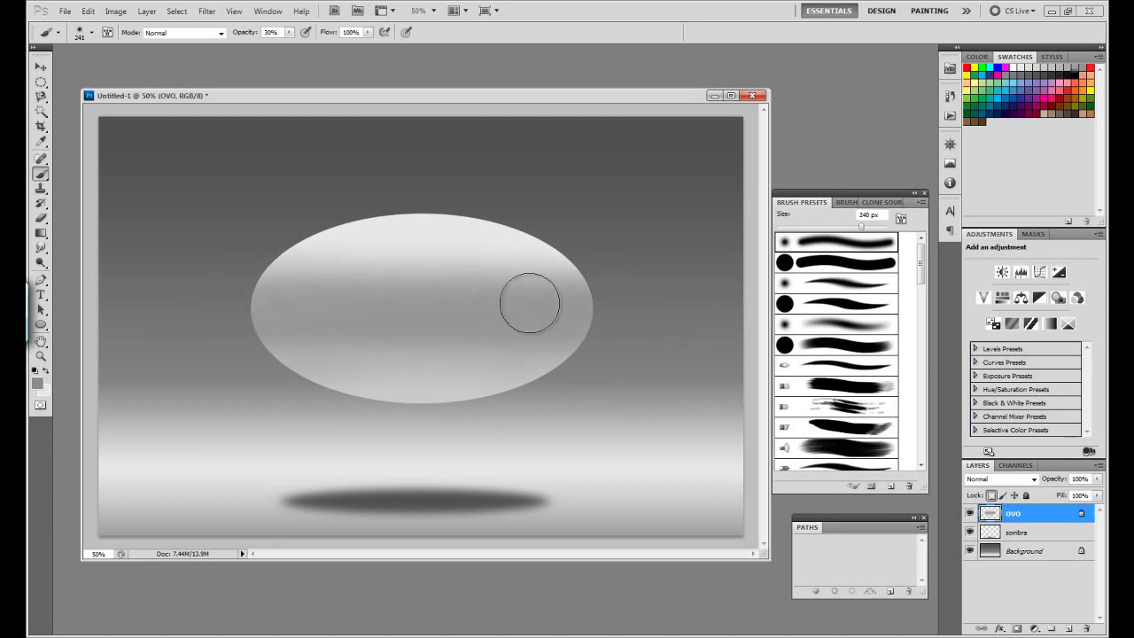
{"action": "left_click_drag", "start_coordinate": [286, 344], "coordinate": [630, 332]}
{"action": "mouse_move", "coordinate": [339, 312]}
{"action": "left_mouse_down"}
{"action": "mouse_move", "coordinate": [615, 321]}
{"action": "mouse_move", "coordinate": [271, 316]}
{"action": "mouse_move", "coordinate": [501, 319]}
{"action": "mouse_move", "coordinate": [273, 302]}
{"action": "mouse_move", "coordinate": [612, 301]}
{"action": "mouse_move", "coordinate": [301, 317]}
{"action": "left_mouse_up"}
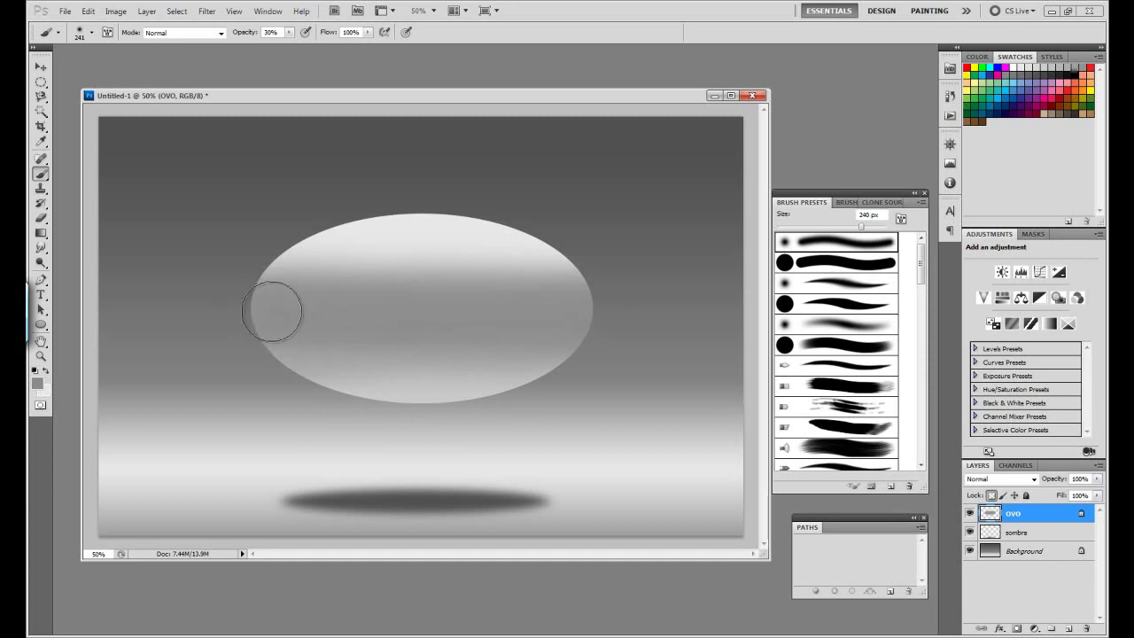
{"action": "left_click_drag", "start_coordinate": [280, 310], "coordinate": [245, 304]}
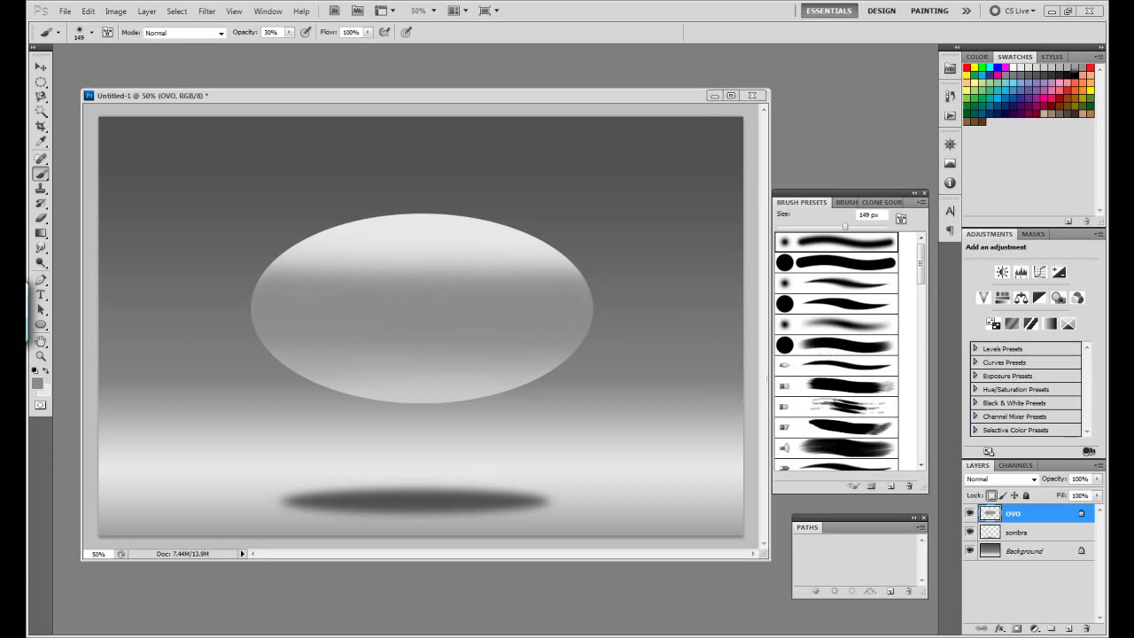
Brush light grey #e8e8e8 highlights along the egg's upper-left and upper-right edges
{"action": "left_click", "coordinate": [47, 370]}
{"action": "left_click", "coordinate": [36, 380]}
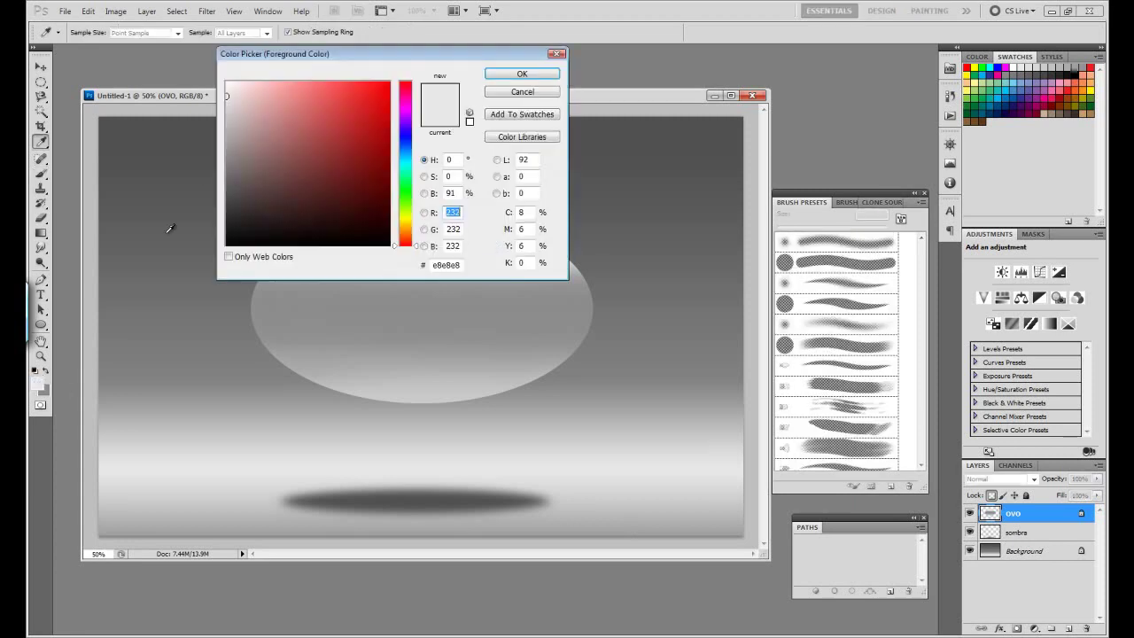
{"action": "left_click", "coordinate": [519, 76]}
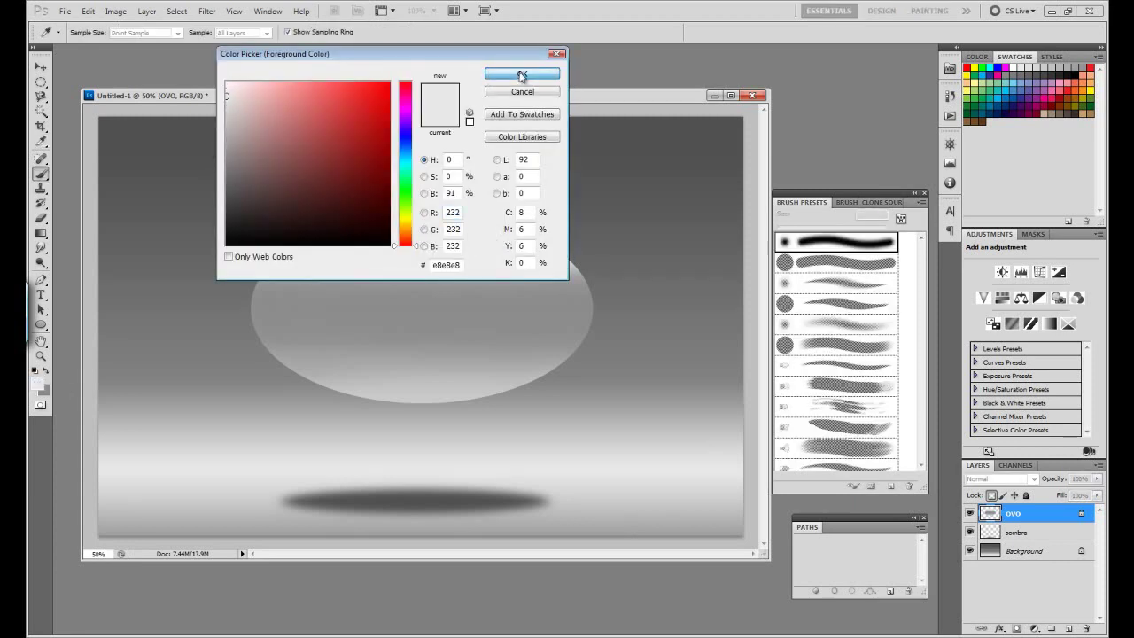
{"action": "key", "text": "b"}
{"action": "left_click_drag", "start_coordinate": [369, 225], "coordinate": [380, 189]}
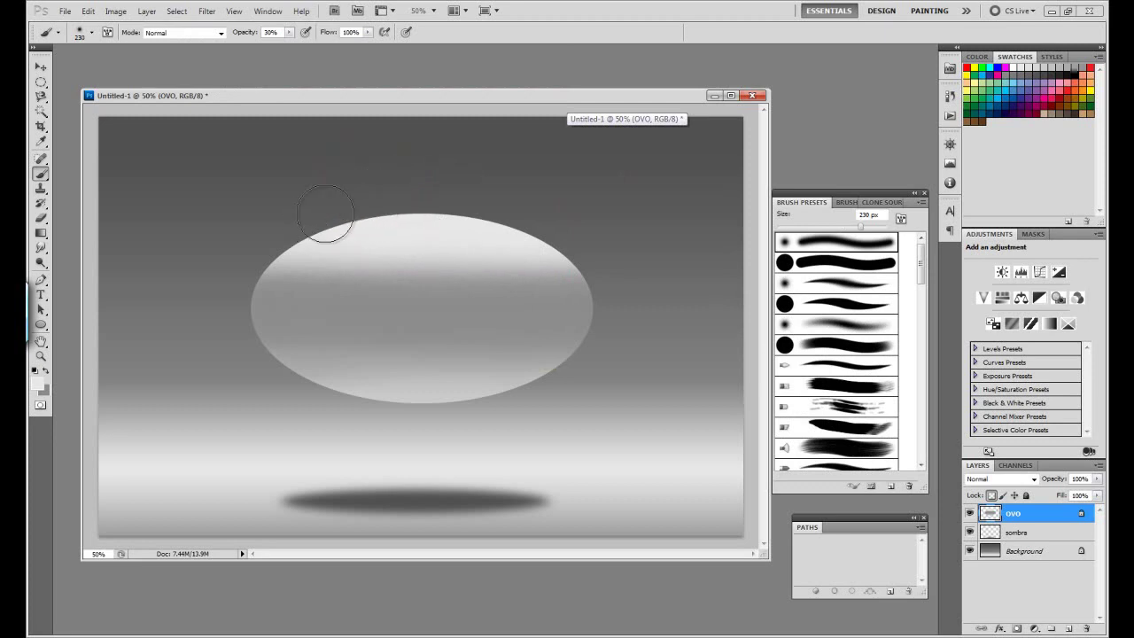
{"action": "left_click_drag", "start_coordinate": [356, 209], "coordinate": [281, 246]}
{"action": "left_click_drag", "start_coordinate": [379, 200], "coordinate": [590, 271]}
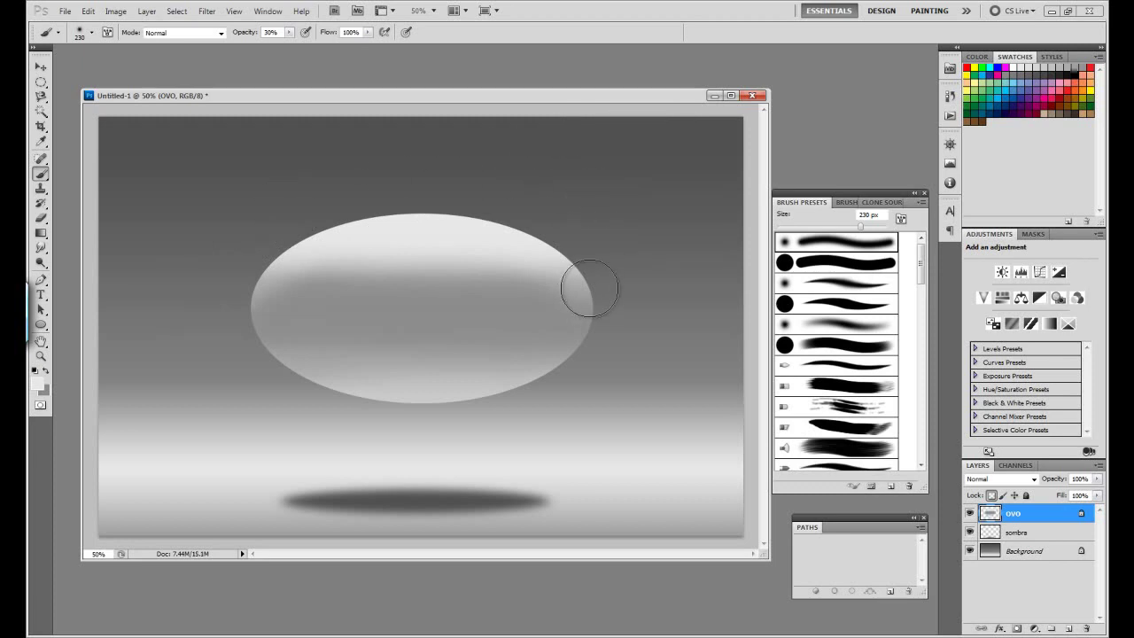
{"action": "key", "text": "ctrl"}
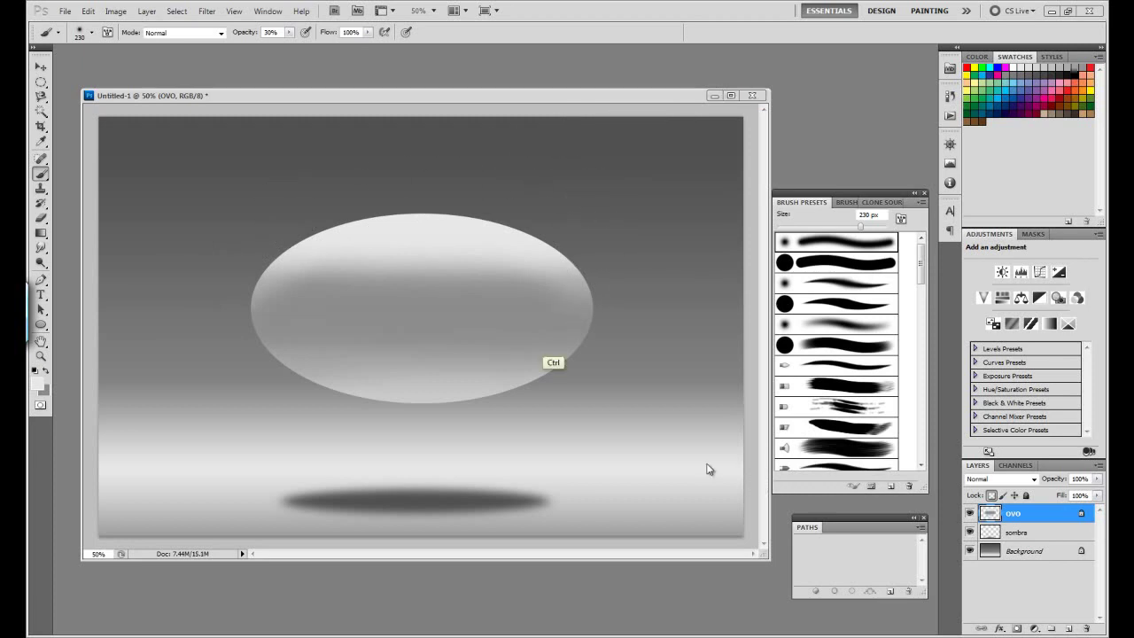
{"action": "key", "text": "ctrl+l"}
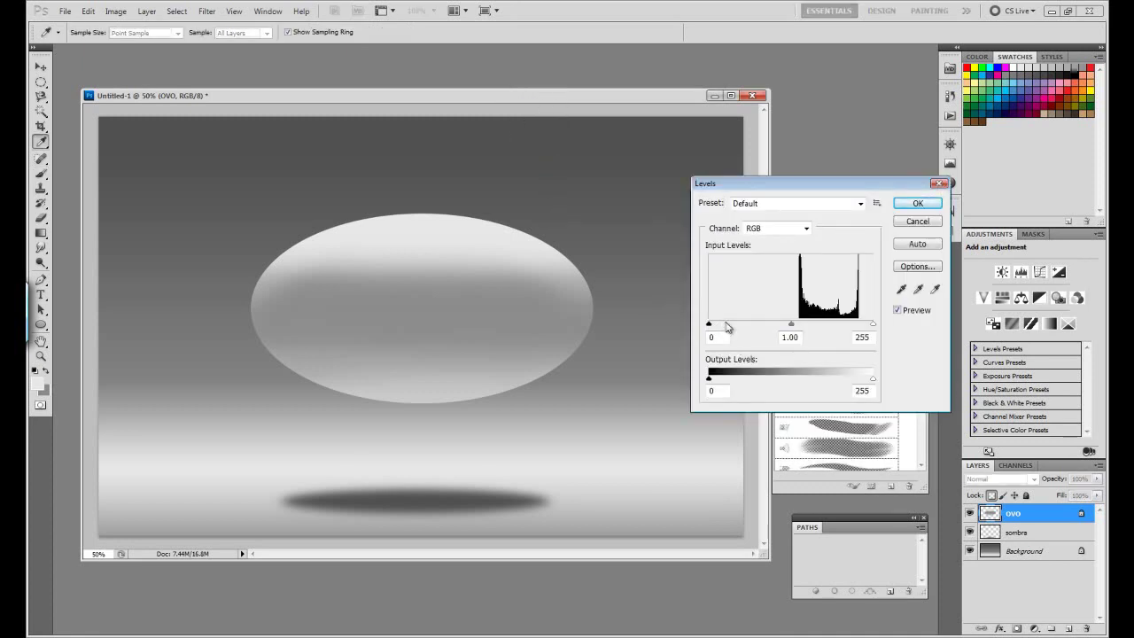
Try deepening the egg's dark tones in Levels, then review the History panel
{"action": "left_click_drag", "start_coordinate": [709, 324], "coordinate": [725, 326]}
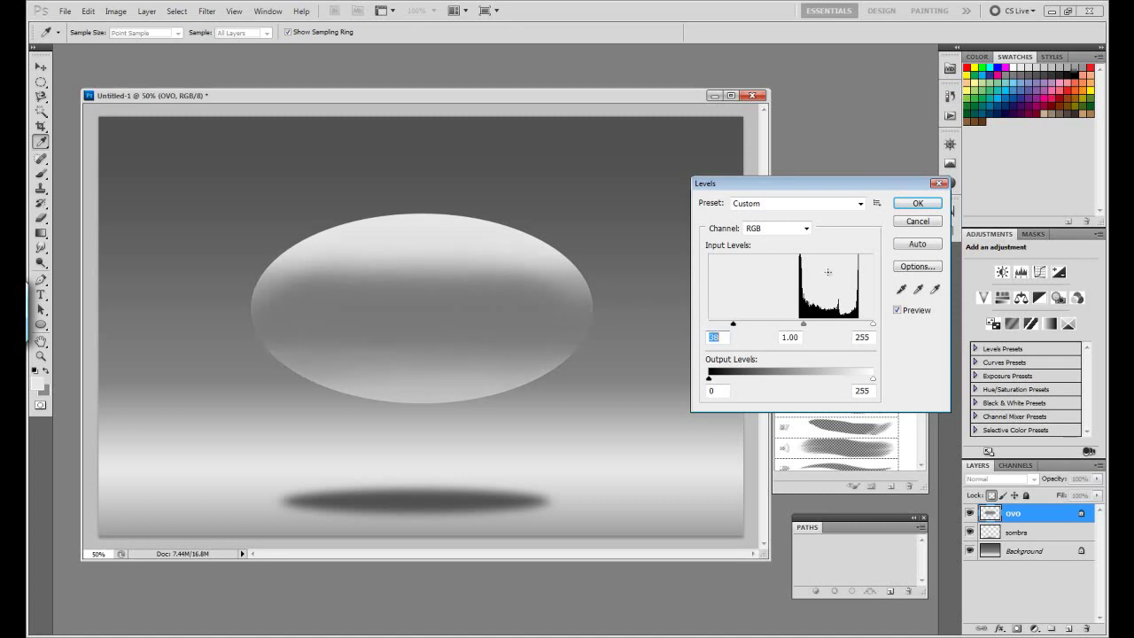
{"action": "left_click", "coordinate": [917, 203]}
{"action": "key", "text": "b"}
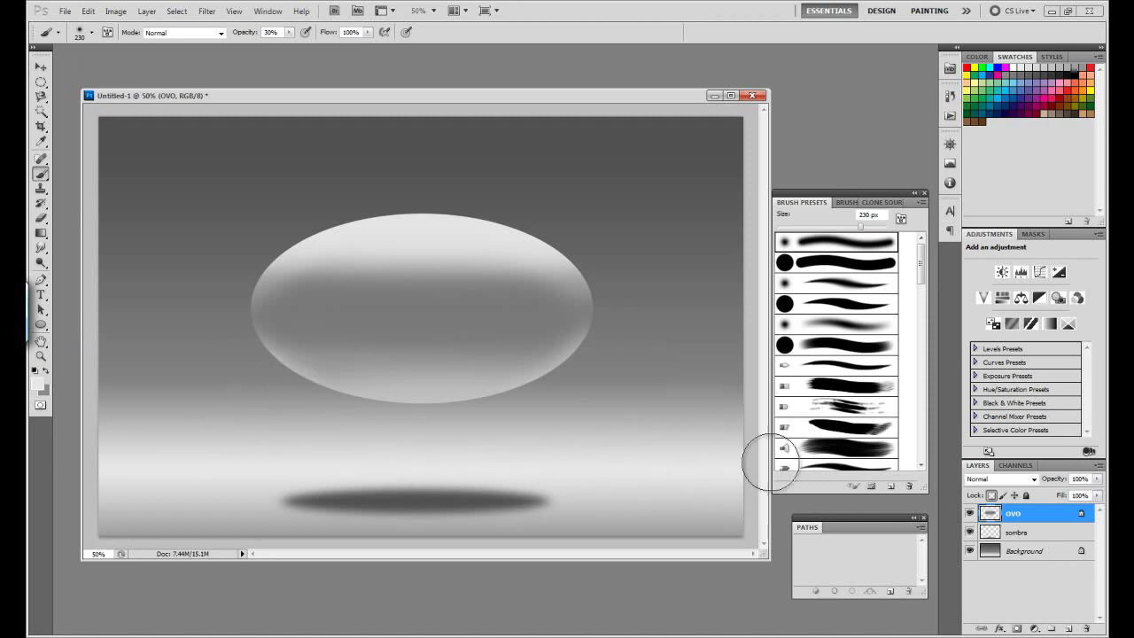
{"action": "left_click", "coordinate": [950, 96]}
{"action": "left_click", "coordinate": [562, 98]}
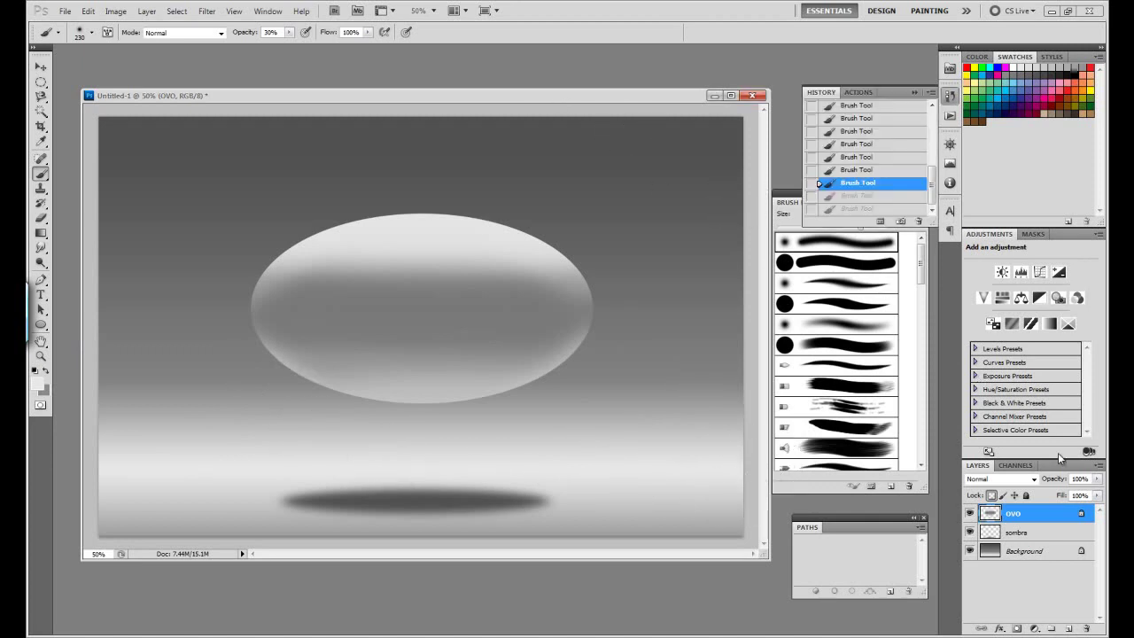
{"action": "key", "text": "ctrl+u"}
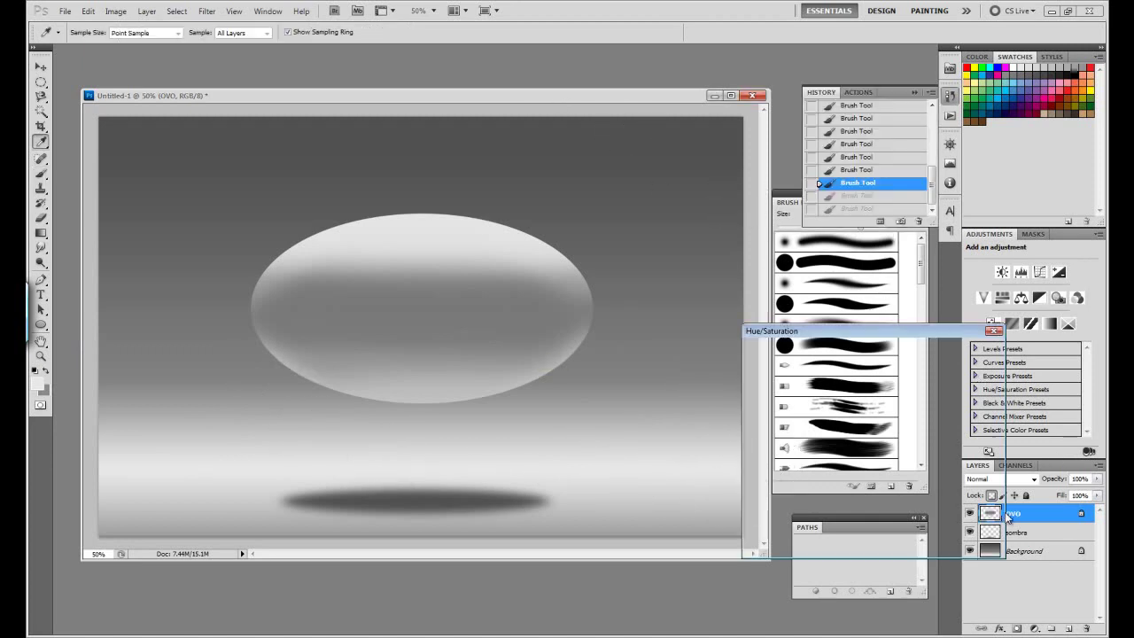
Test a saturated red Colorize tint on the egg, then cancel it
{"action": "left_click_drag", "start_coordinate": [829, 335], "coordinate": [710, 335]}
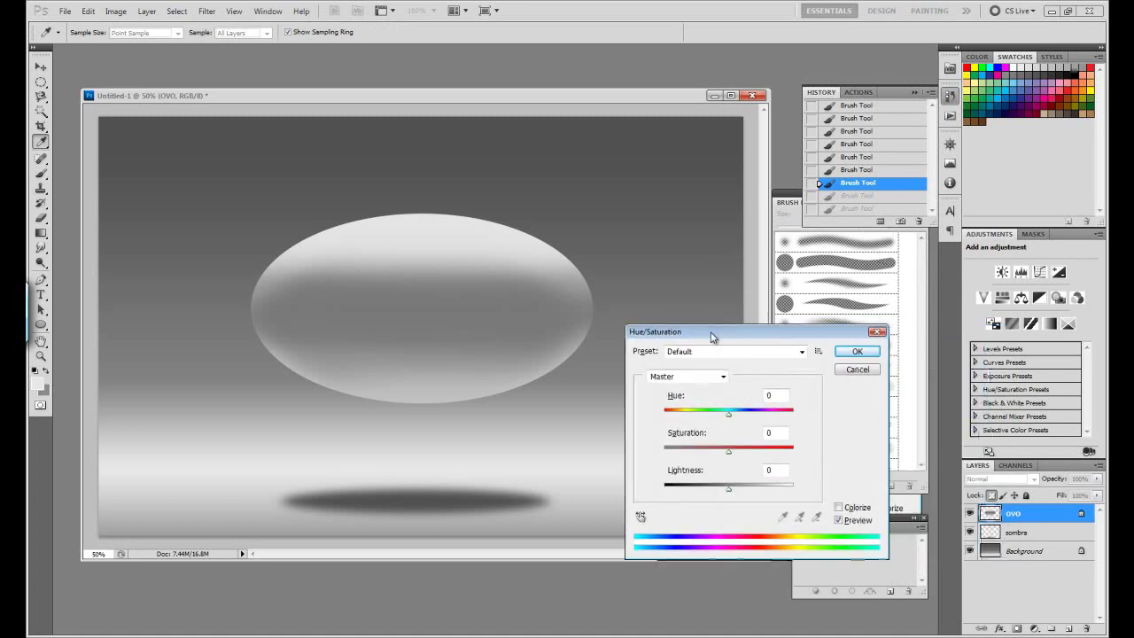
{"action": "left_click", "coordinate": [836, 507]}
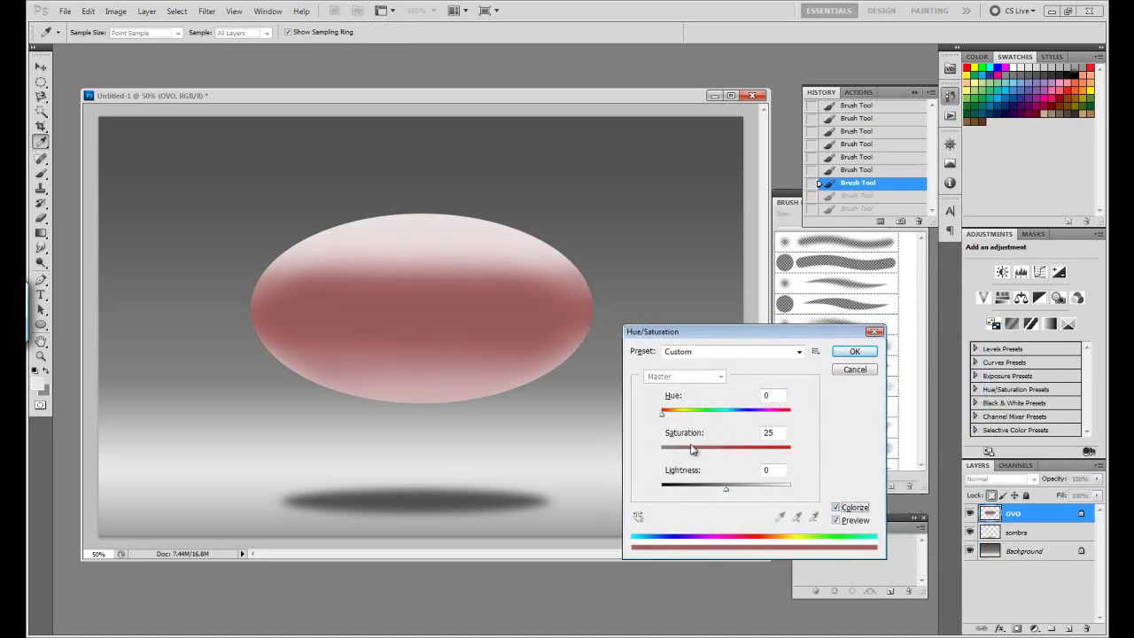
{"action": "left_click_drag", "start_coordinate": [695, 451], "coordinate": [716, 452]}
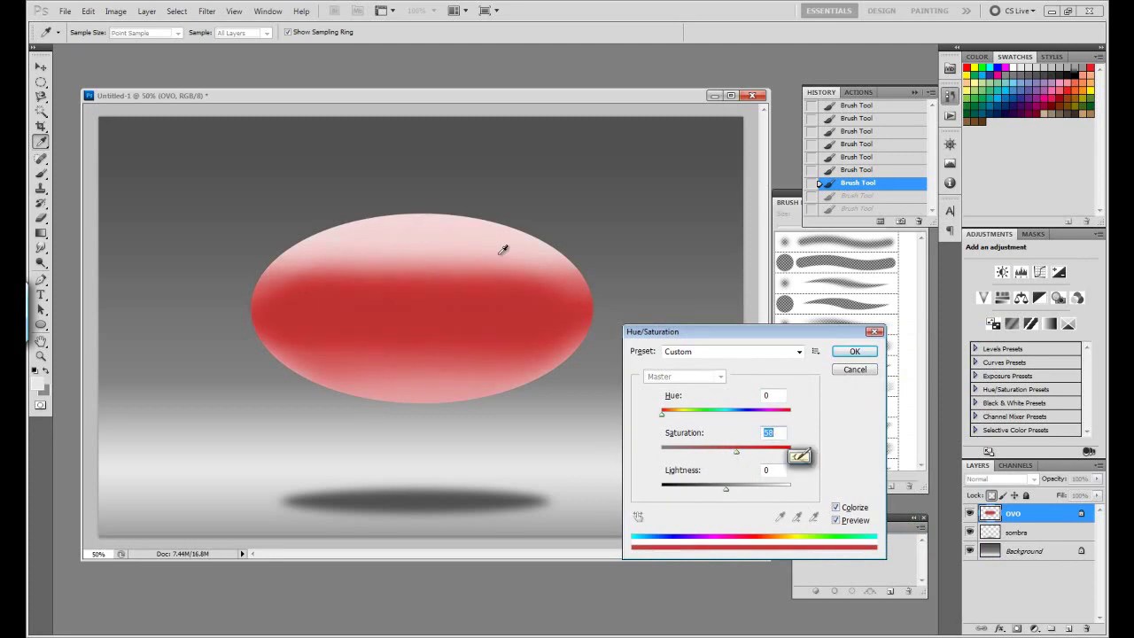
{"action": "left_click", "coordinate": [850, 373]}
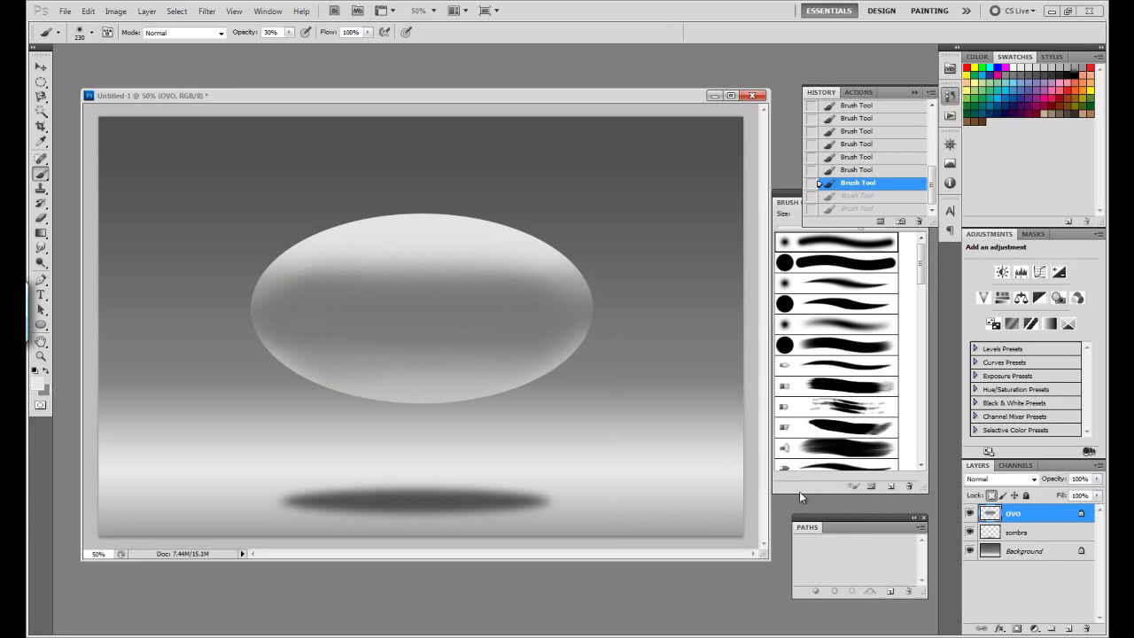
{"action": "key", "text": "ctrl+l"}
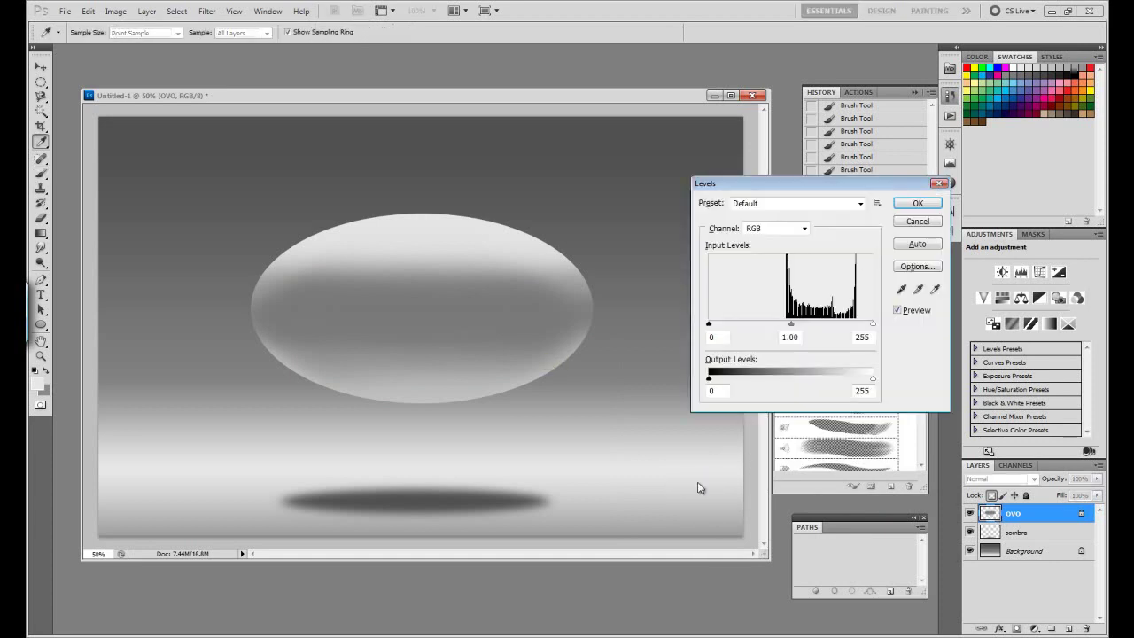
Apply Levels to the egg with output white about 147 and midtones 0.86
{"action": "left_click_drag", "start_coordinate": [872, 382], "coordinate": [837, 386]}
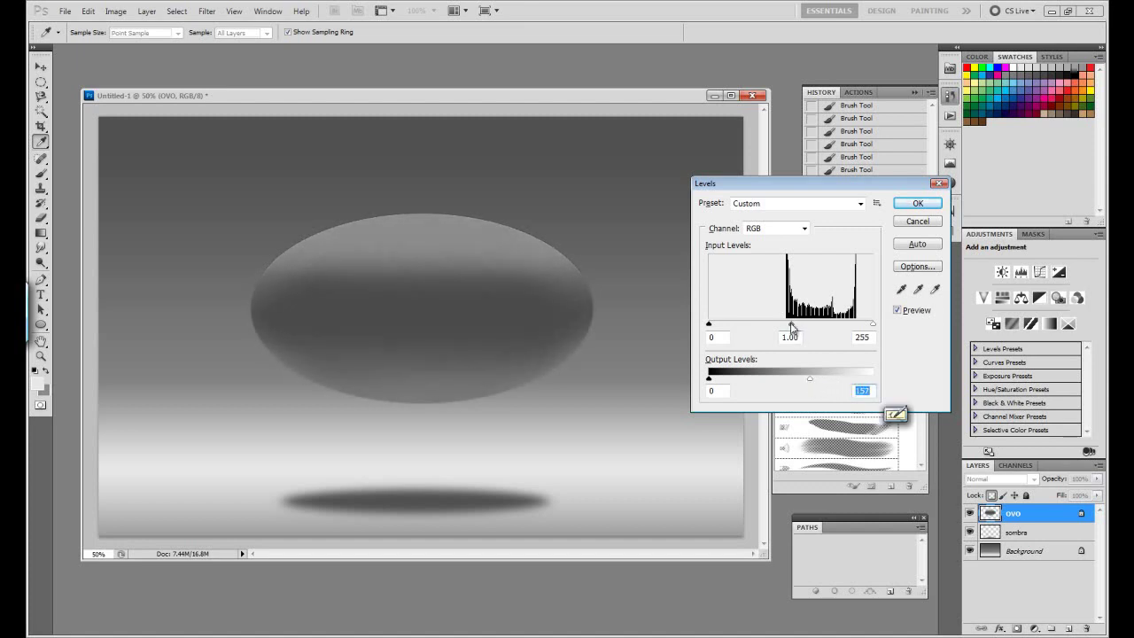
{"action": "left_click_drag", "start_coordinate": [799, 326], "coordinate": [797, 326]}
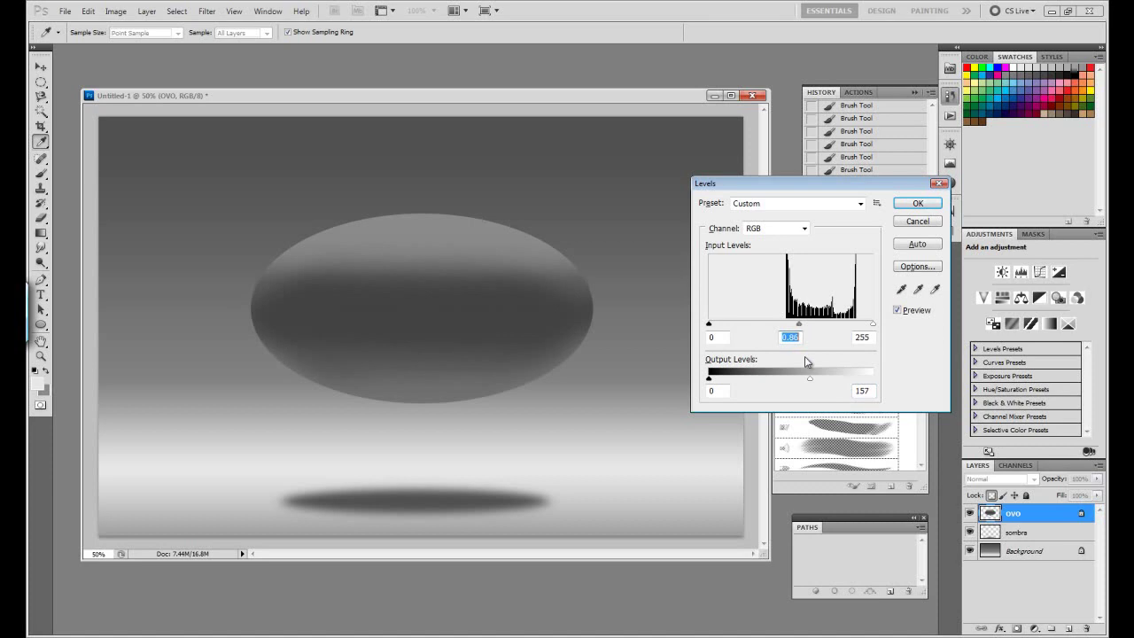
{"action": "left_click_drag", "start_coordinate": [809, 379], "coordinate": [806, 381]}
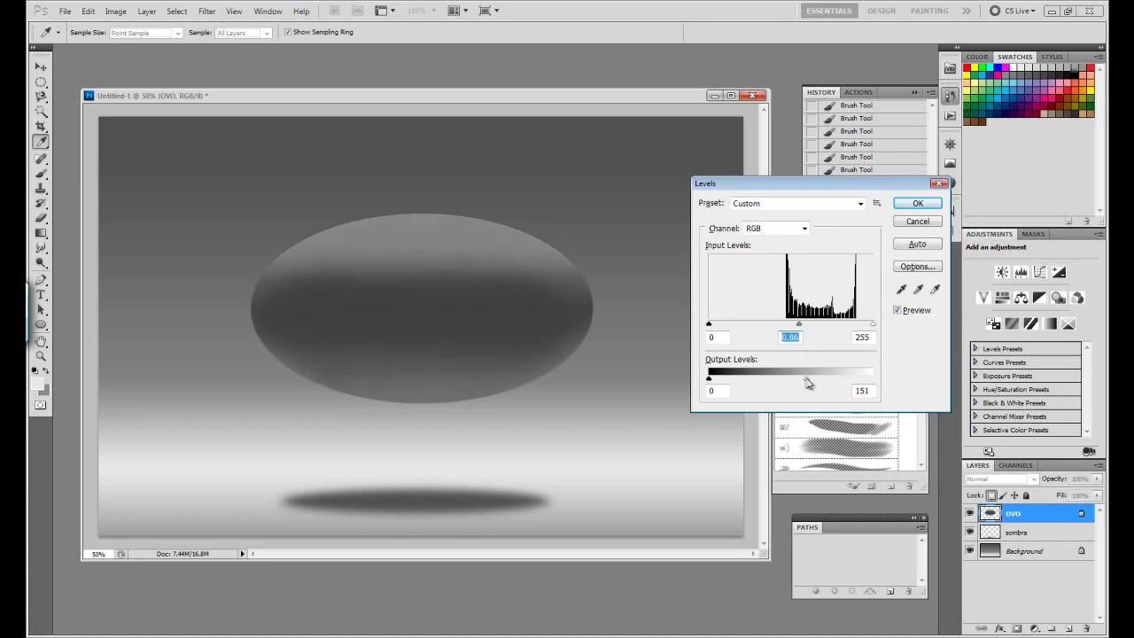
{"action": "left_click", "coordinate": [907, 205]}
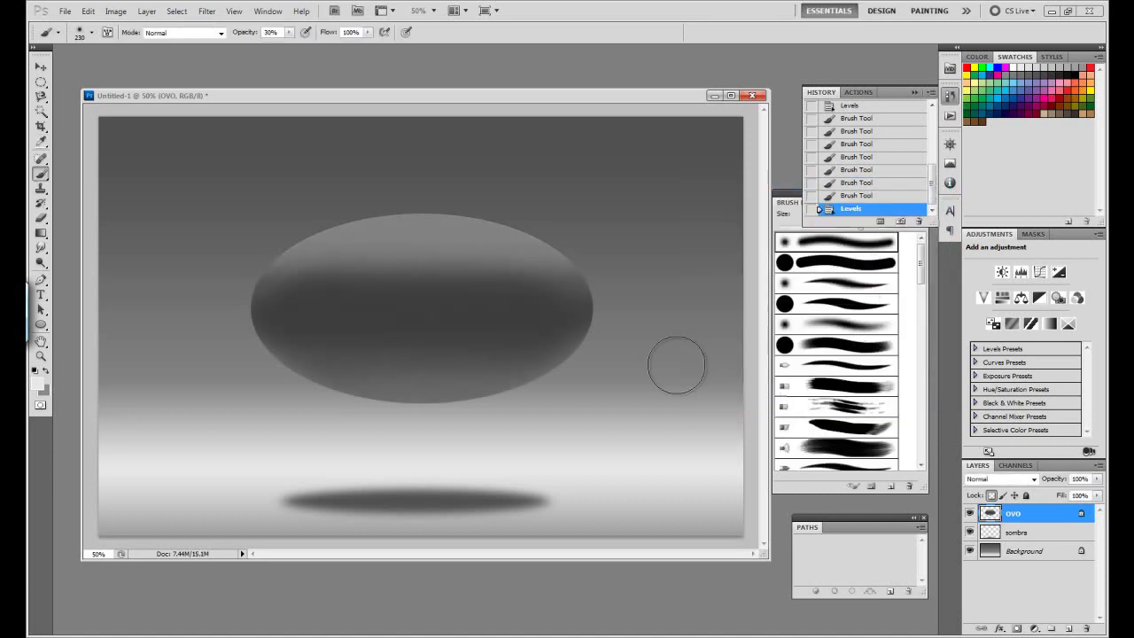
Colorize the darkened egg red with Hue/Saturation at hue 0 and saturation about 62
{"action": "key", "text": "ctrl+u"}
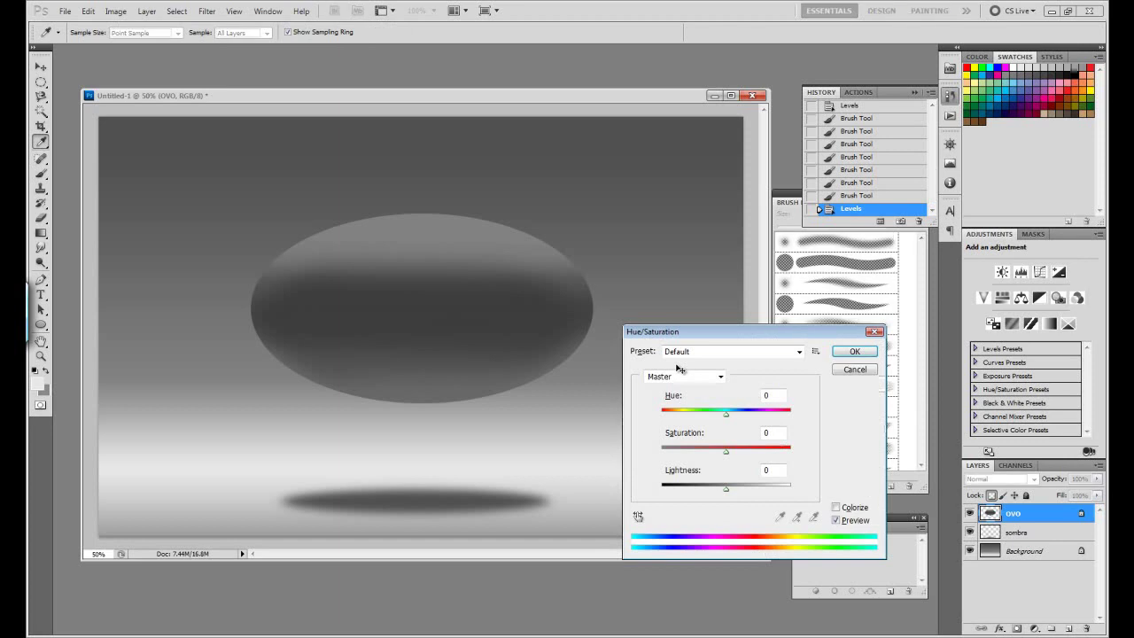
{"action": "left_click", "coordinate": [835, 507]}
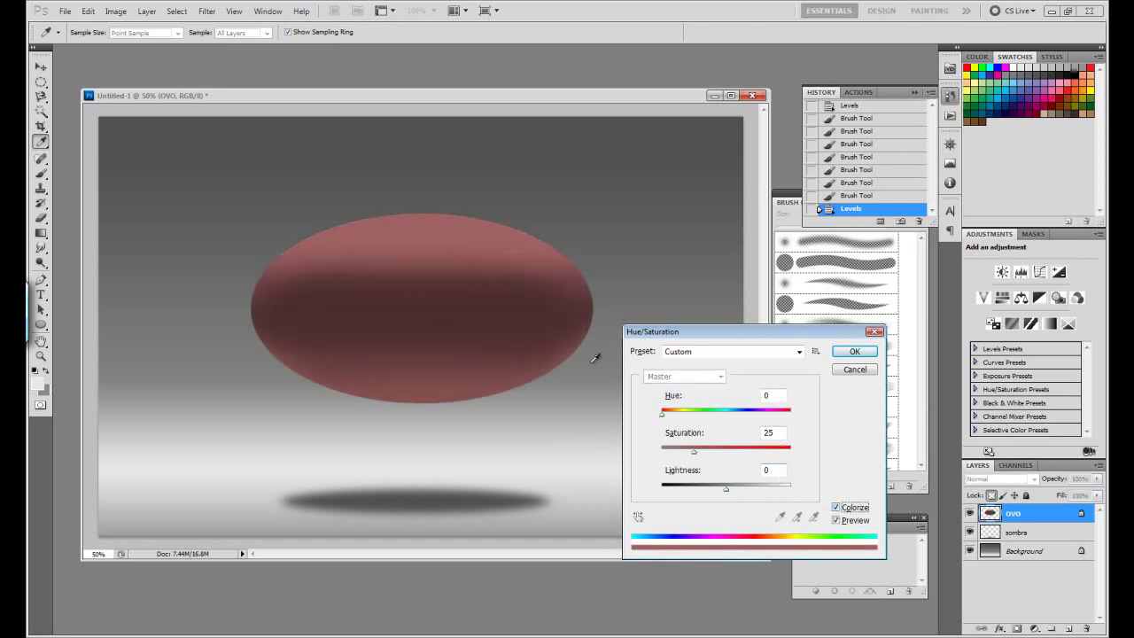
{"action": "left_click_drag", "start_coordinate": [698, 455], "coordinate": [738, 455]}
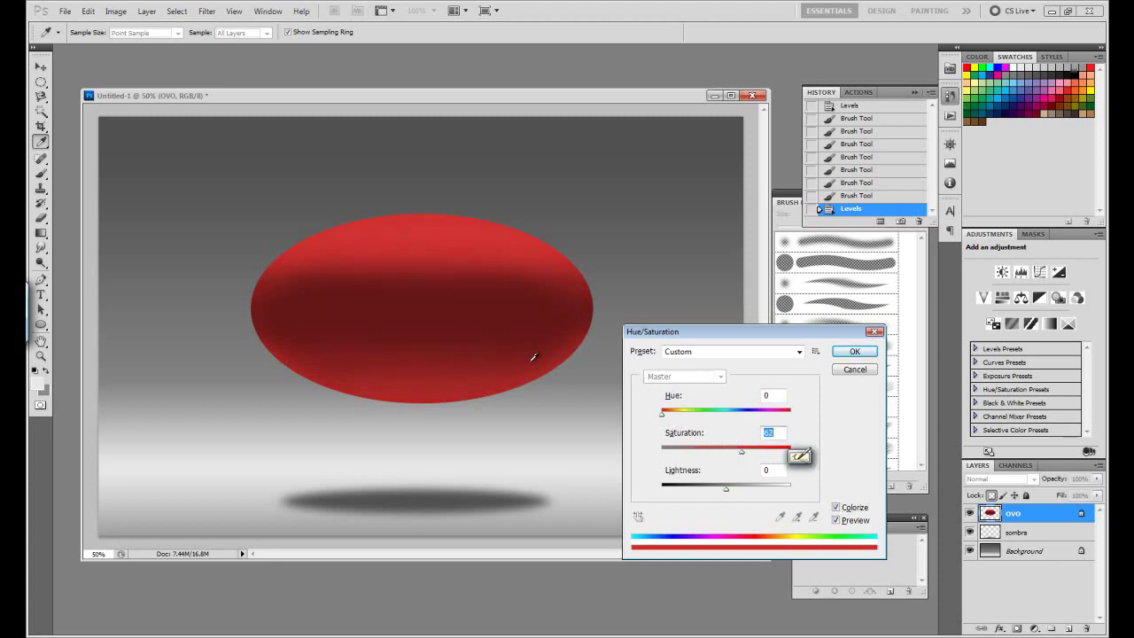
{"action": "left_click", "coordinate": [851, 351]}
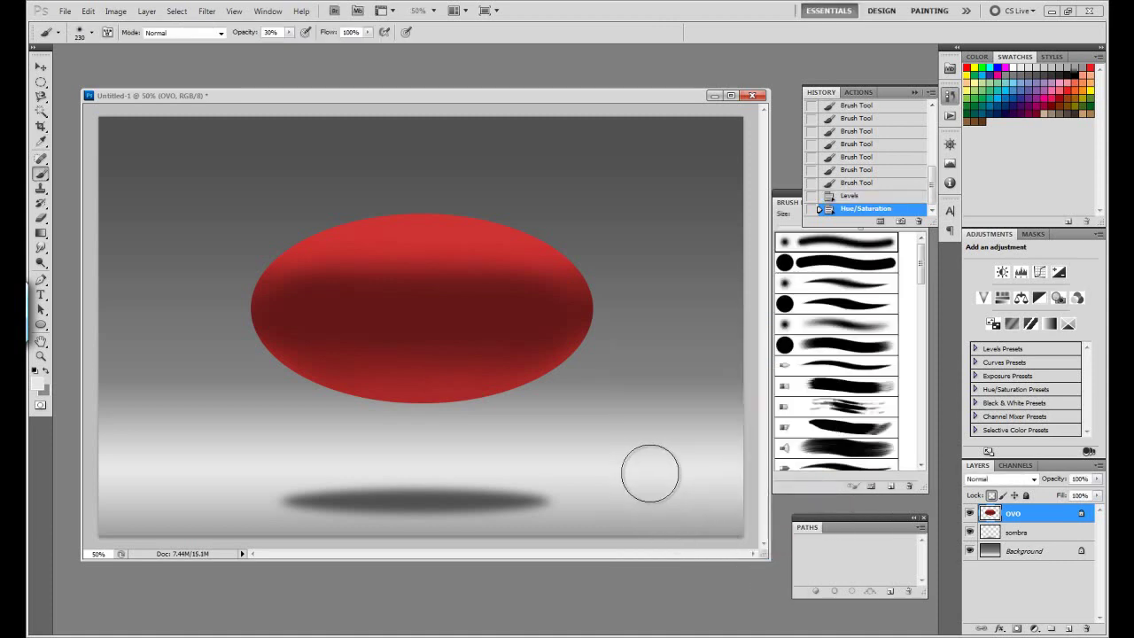
Add a layer named REFLEX AMBIENTE above ovo and load the egg outline as a selection
{"action": "left_click", "coordinate": [1069, 630]}
{"action": "type", "text": "REFLEX AMBIENTE"}
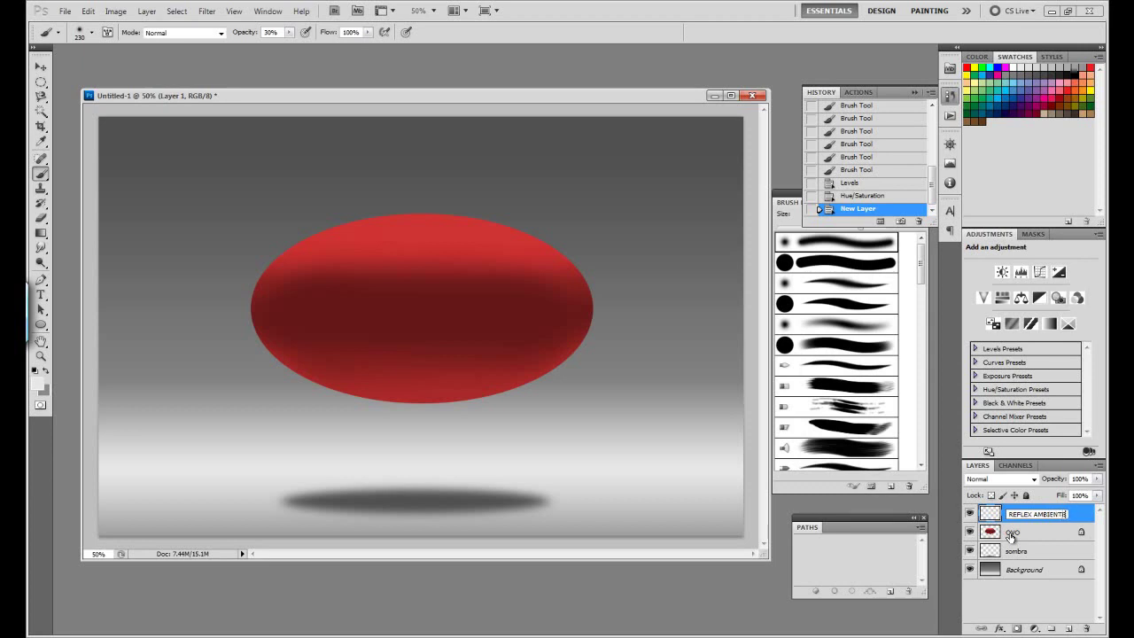
{"action": "key", "text": "Return"}
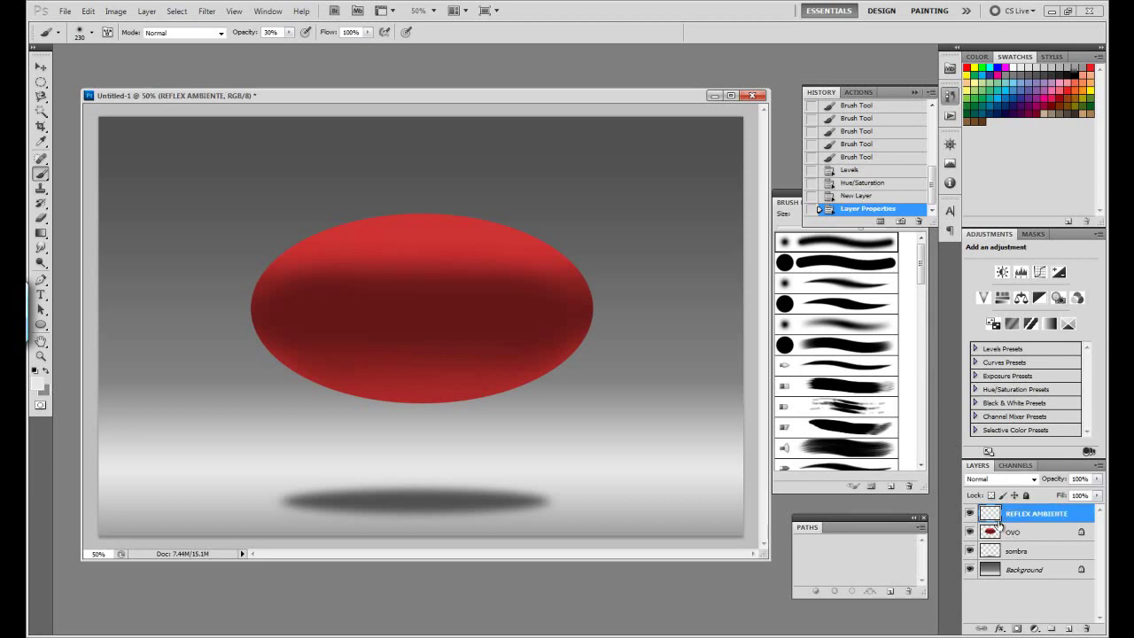
{"action": "left_click", "coordinate": [989, 532], "text": "ctrl"}
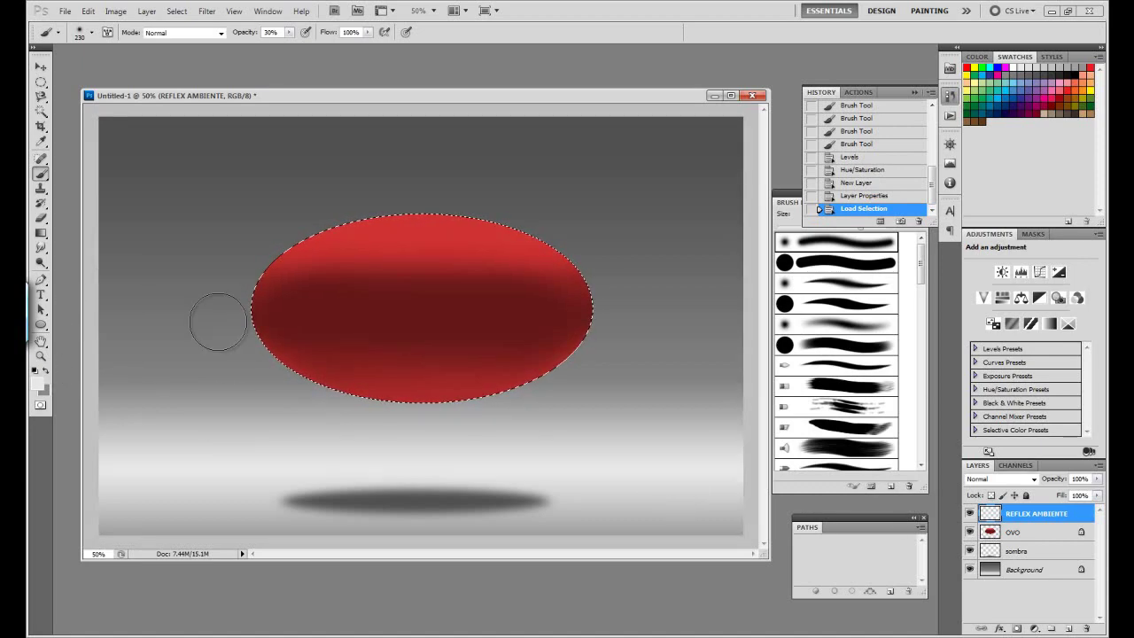
Fill the egg selection on REFLEX AMBIENTE with grey #7b7b7b and set brush opacity to 20%
{"action": "left_click", "coordinate": [35, 382]}
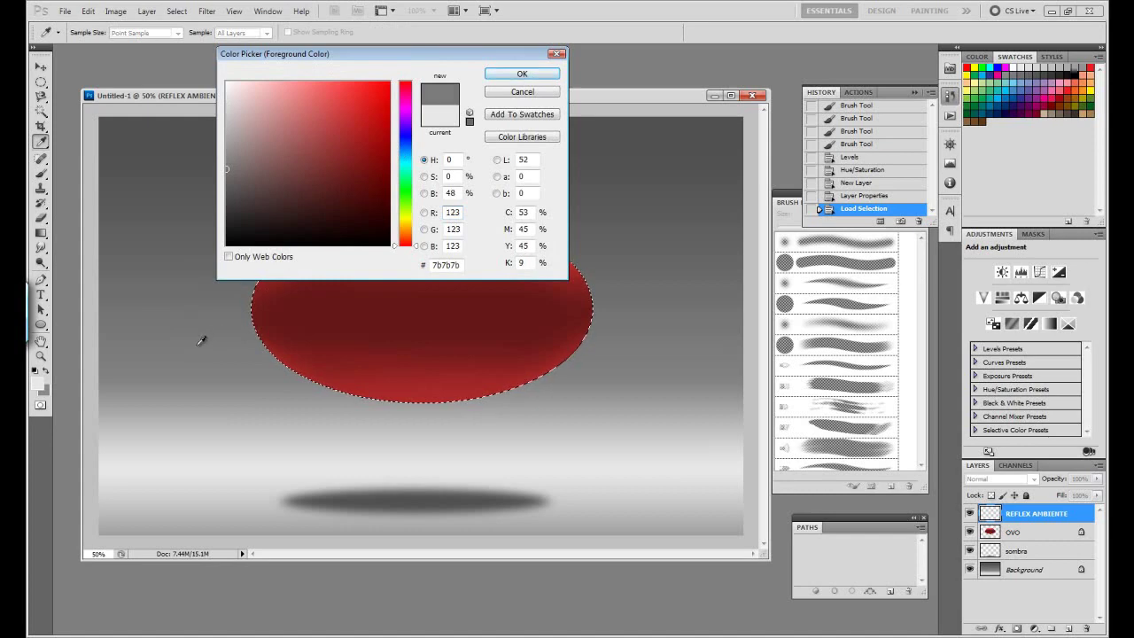
{"action": "left_click", "coordinate": [522, 75]}
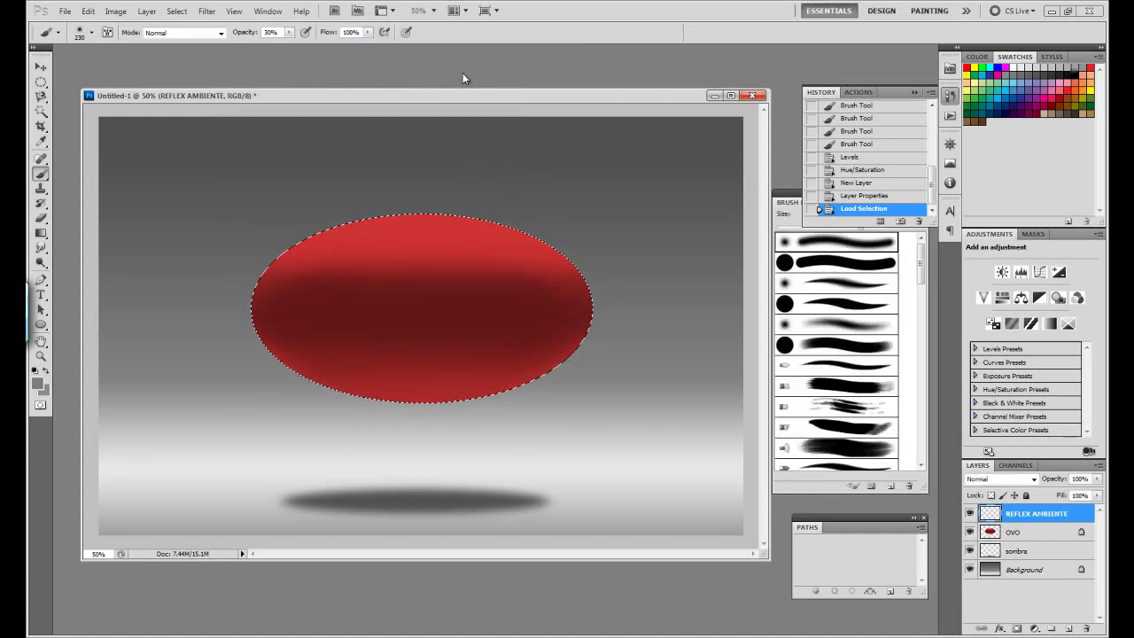
{"action": "key", "text": "alt+BackSpace"}
{"action": "key", "text": "ctrl+h"}
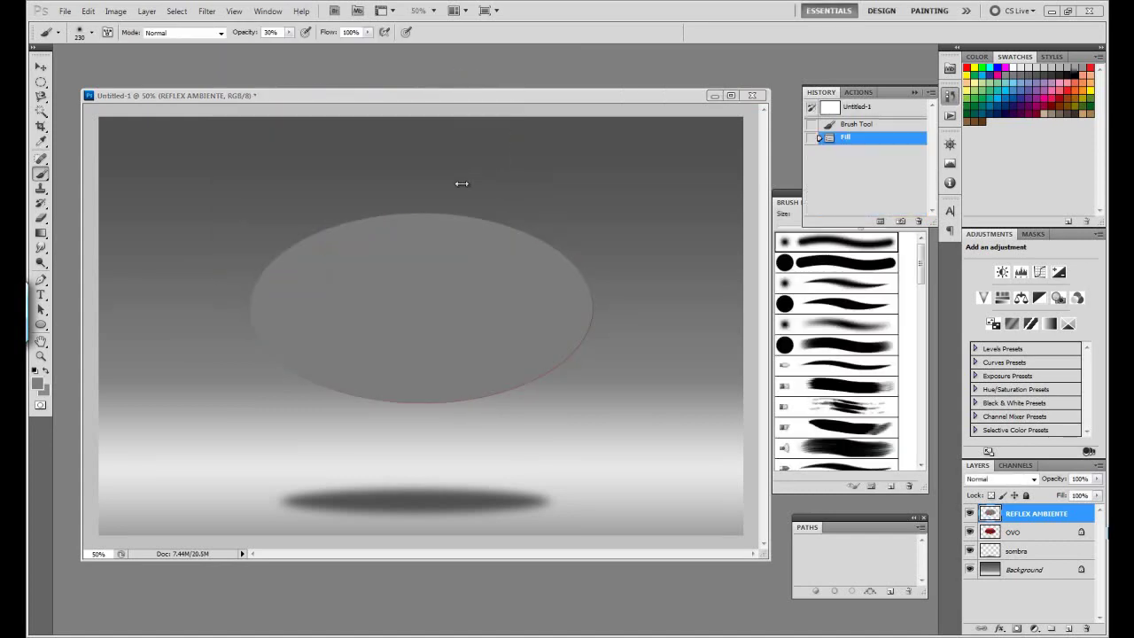
{"action": "left_click", "coordinate": [493, 97]}
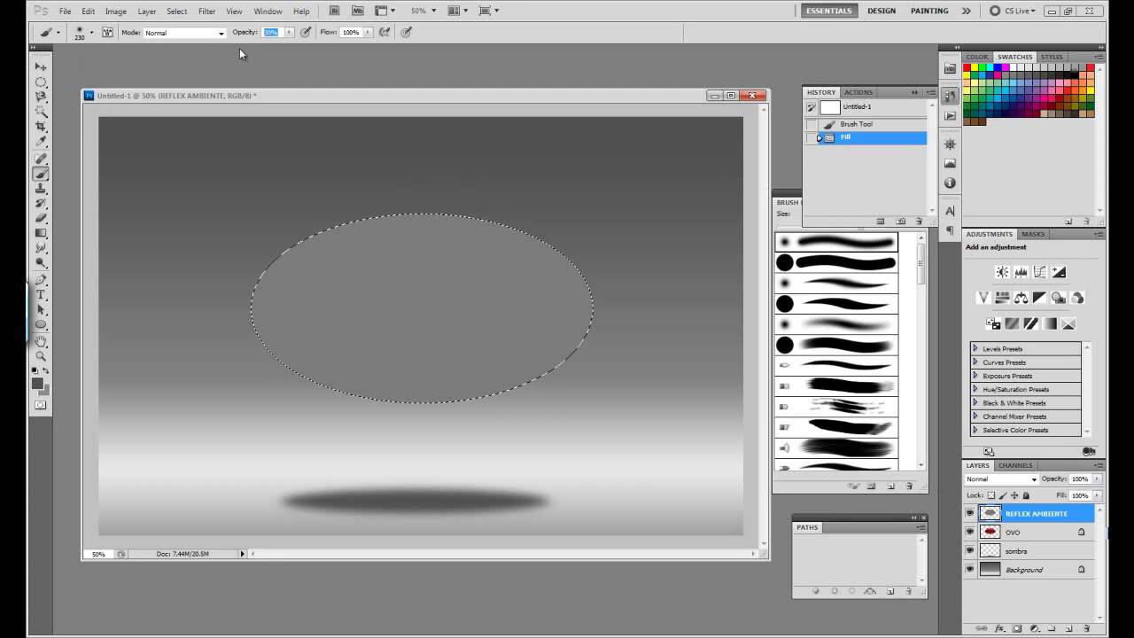
{"action": "type", "text": "20"}
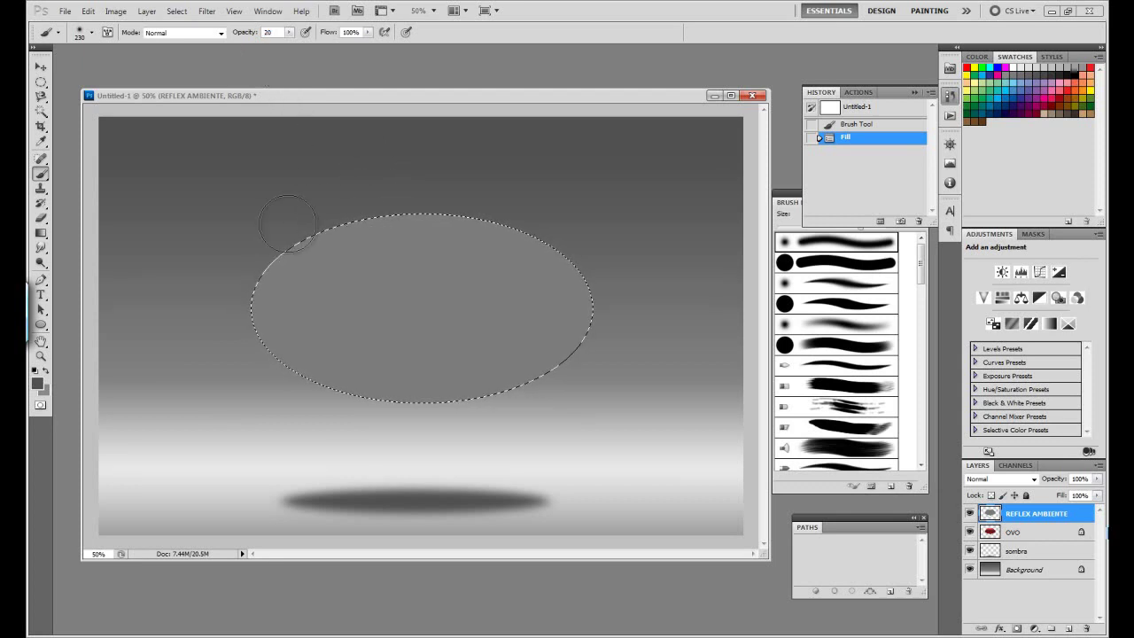
Enlarge the brush to 300 px and dab soft grey shading across the egg's top
{"action": "key", "text": "Return"}
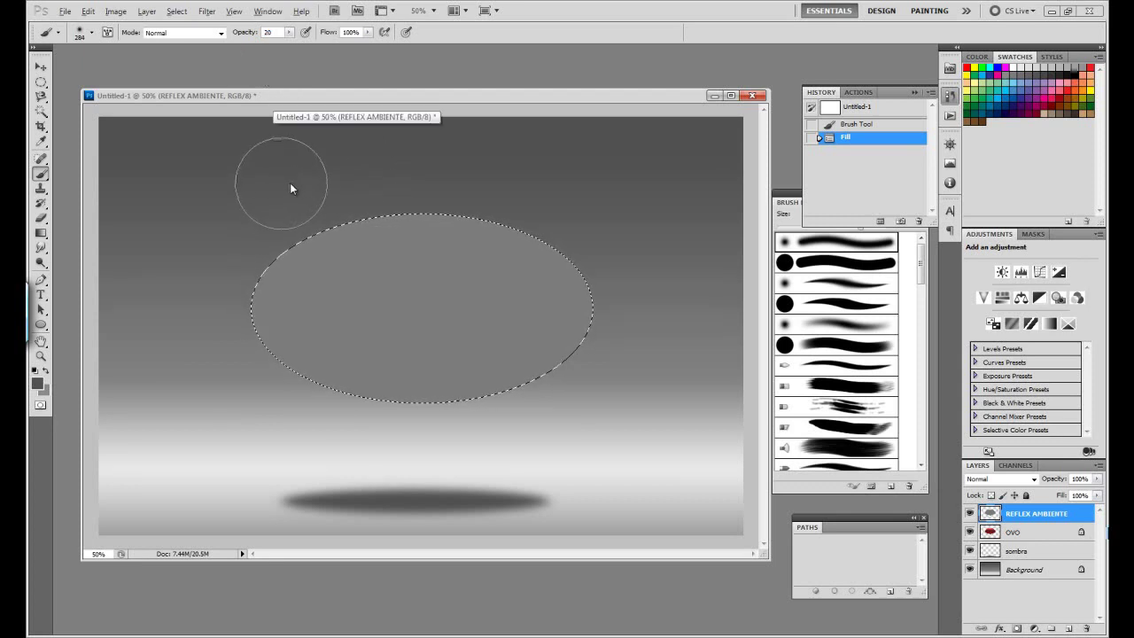
{"action": "key", "text": "bracketright"}
{"action": "key", "text": "bracketright"}
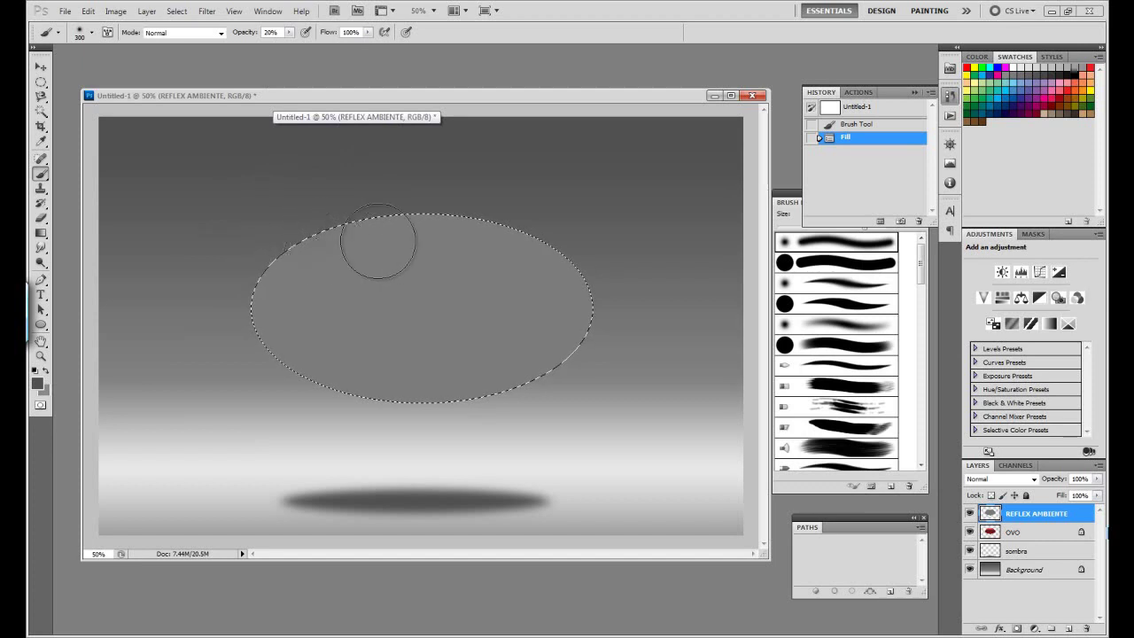
{"action": "left_click", "coordinate": [435, 255]}
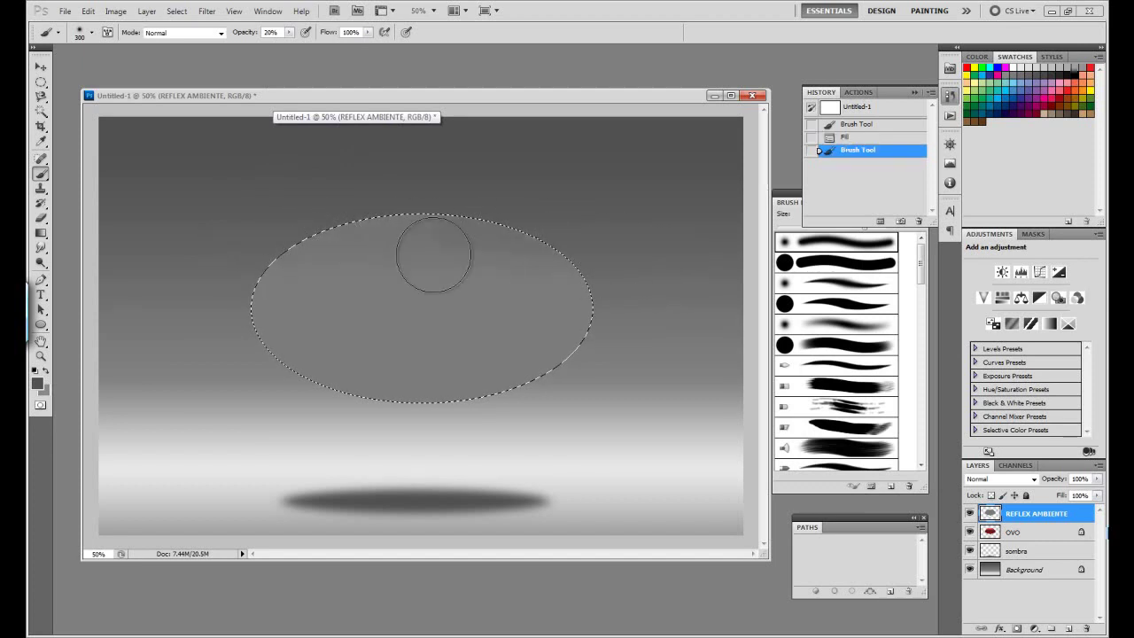
{"action": "left_click", "coordinate": [395, 258]}
{"action": "left_click", "coordinate": [309, 285]}
{"action": "left_click", "coordinate": [379, 248]}
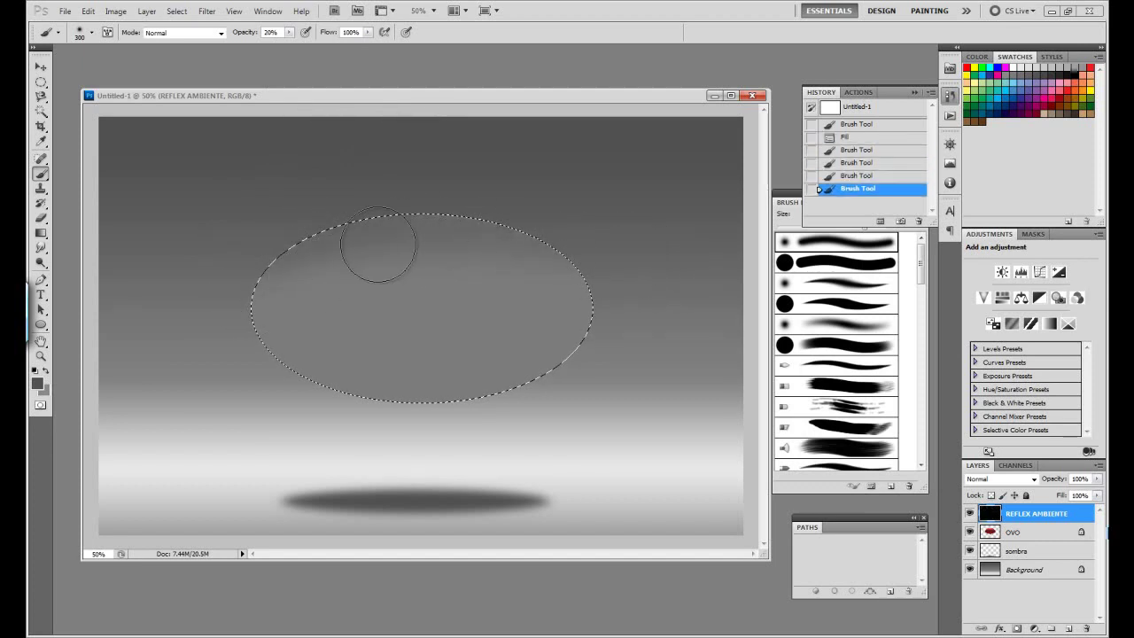
{"action": "left_click", "coordinate": [470, 252]}
{"action": "left_click", "coordinate": [620, 279]}
{"action": "left_click", "coordinate": [620, 279]}
{"action": "left_click", "coordinate": [632, 291]}
{"action": "left_click", "coordinate": [632, 297]}
{"action": "left_click", "coordinate": [278, 316]}
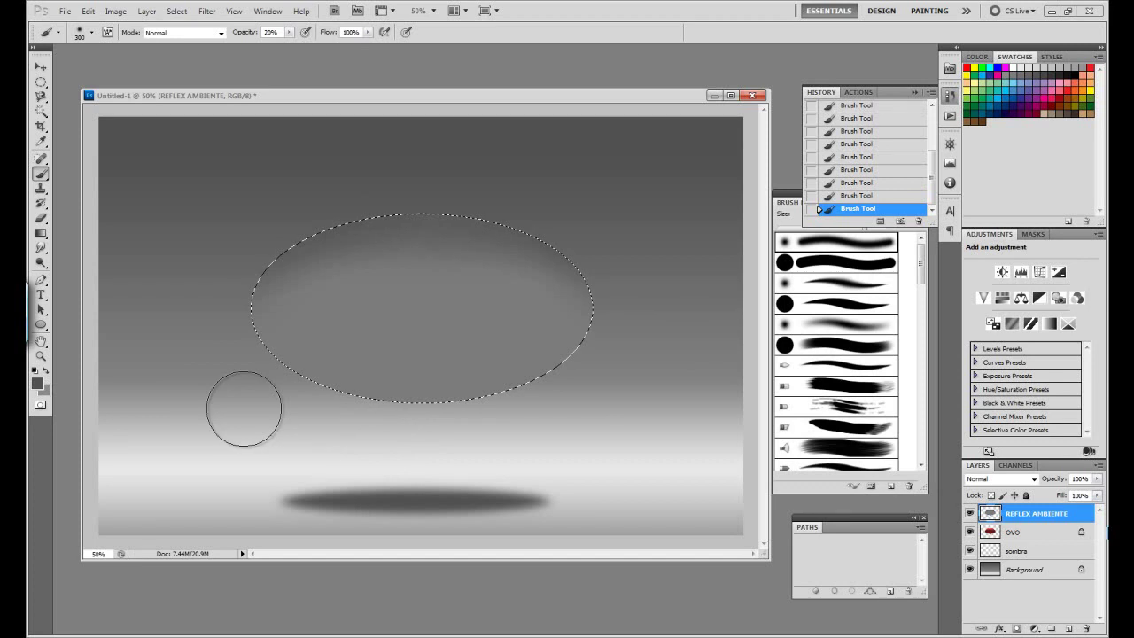
Sample a lighter grey and brighten the egg's left interior and lower edge
{"action": "left_click", "coordinate": [203, 354], "text": "alt"}
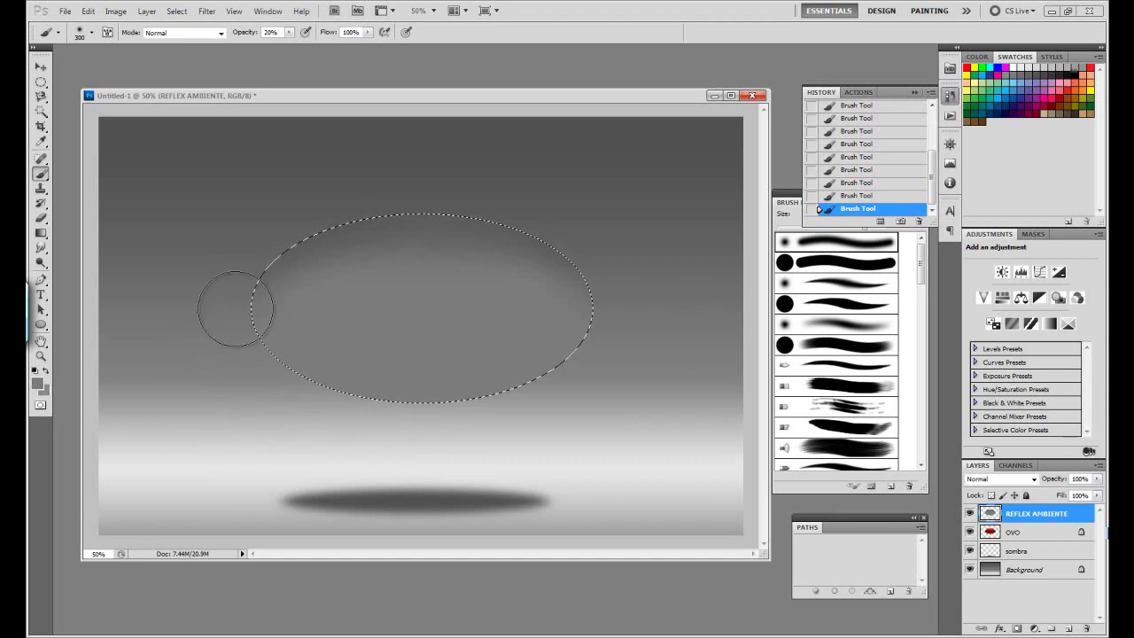
{"action": "mouse_move", "coordinate": [240, 316]}
{"action": "left_mouse_down"}
{"action": "mouse_move", "coordinate": [597, 316]}
{"action": "mouse_move", "coordinate": [319, 321]}
{"action": "mouse_move", "coordinate": [511, 316]}
{"action": "mouse_move", "coordinate": [632, 373]}
{"action": "left_mouse_up"}
{"action": "key", "text": "x"}
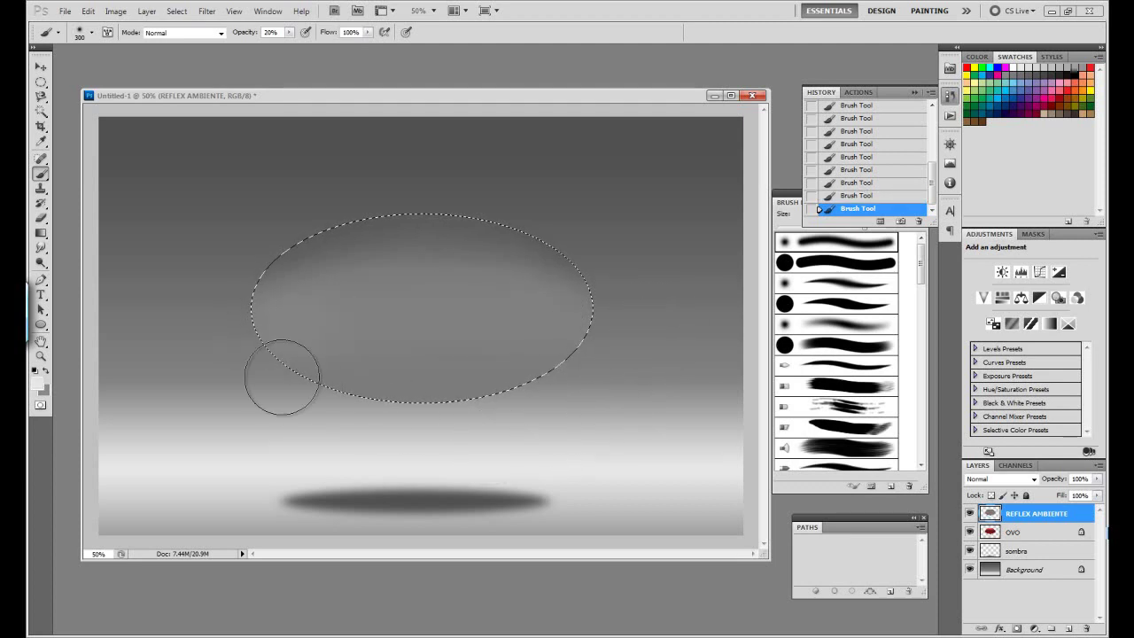
{"action": "mouse_move", "coordinate": [281, 374]}
{"action": "left_mouse_down"}
{"action": "mouse_move", "coordinate": [503, 403]}
{"action": "mouse_move", "coordinate": [284, 385]}
{"action": "mouse_move", "coordinate": [377, 398]}
{"action": "mouse_move", "coordinate": [534, 380]}
{"action": "mouse_move", "coordinate": [367, 352]}
{"action": "mouse_move", "coordinate": [380, 392]}
{"action": "mouse_move", "coordinate": [374, 348]}
{"action": "mouse_move", "coordinate": [446, 339]}
{"action": "mouse_move", "coordinate": [398, 357]}
{"action": "left_mouse_up"}
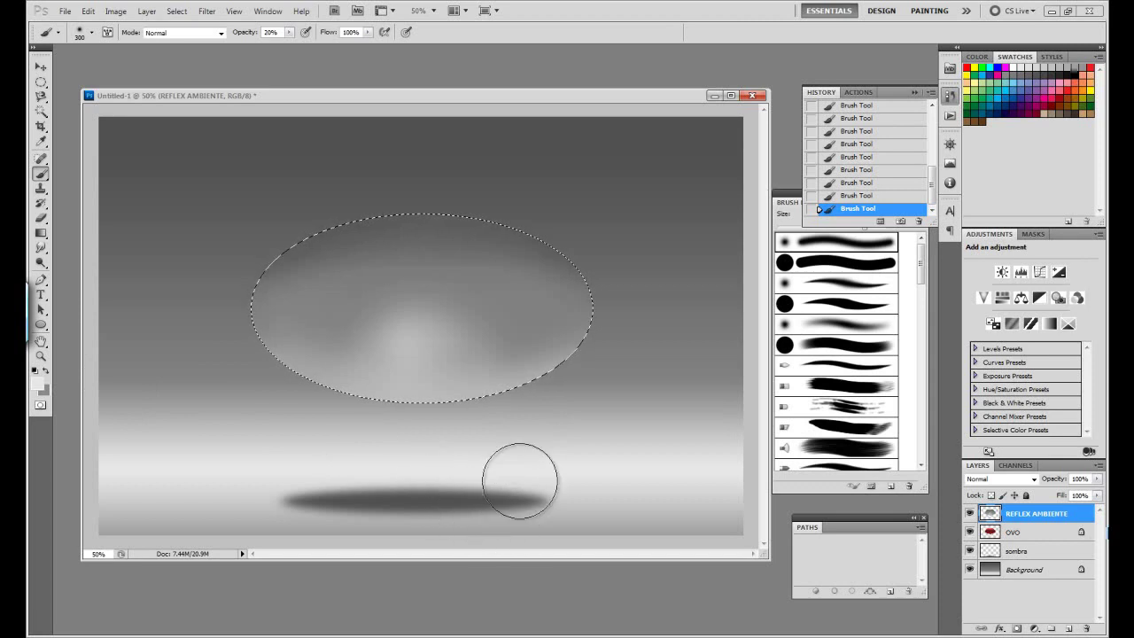
{"action": "mouse_move", "coordinate": [499, 337]}
{"action": "left_mouse_down"}
{"action": "mouse_move", "coordinate": [312, 350]}
{"action": "mouse_move", "coordinate": [392, 334]}
{"action": "mouse_move", "coordinate": [291, 342]}
{"action": "mouse_move", "coordinate": [405, 349]}
{"action": "mouse_move", "coordinate": [425, 334]}
{"action": "mouse_move", "coordinate": [501, 324]}
{"action": "left_mouse_up"}
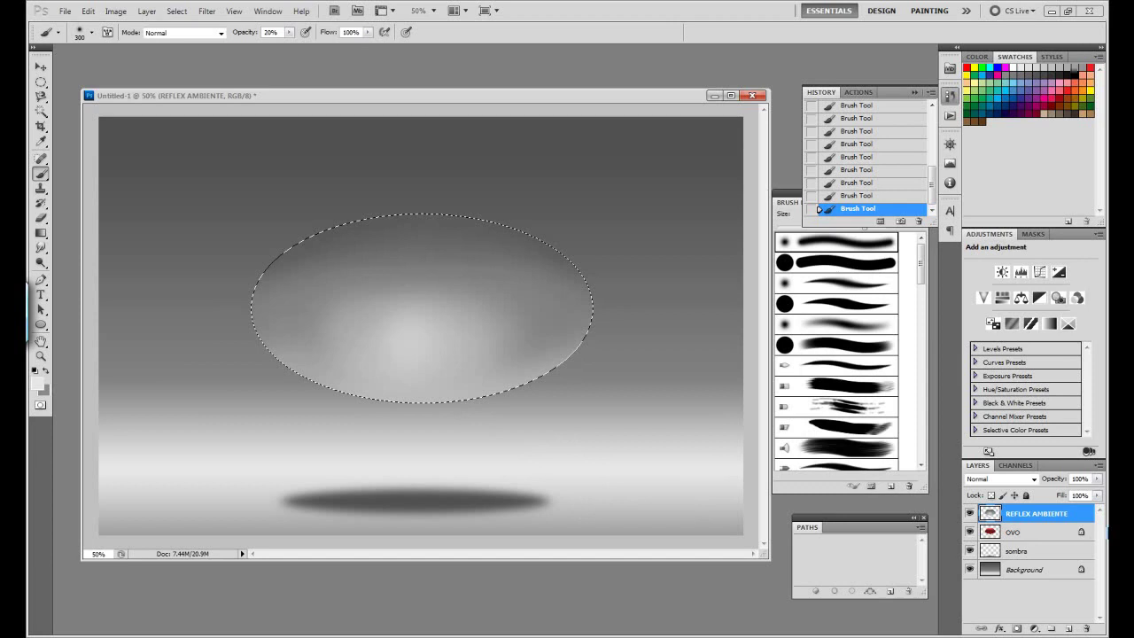
Sample a dark grey from the floor shadow, toggling the selection outline to check the shading
{"action": "key", "text": "ctrl+d"}
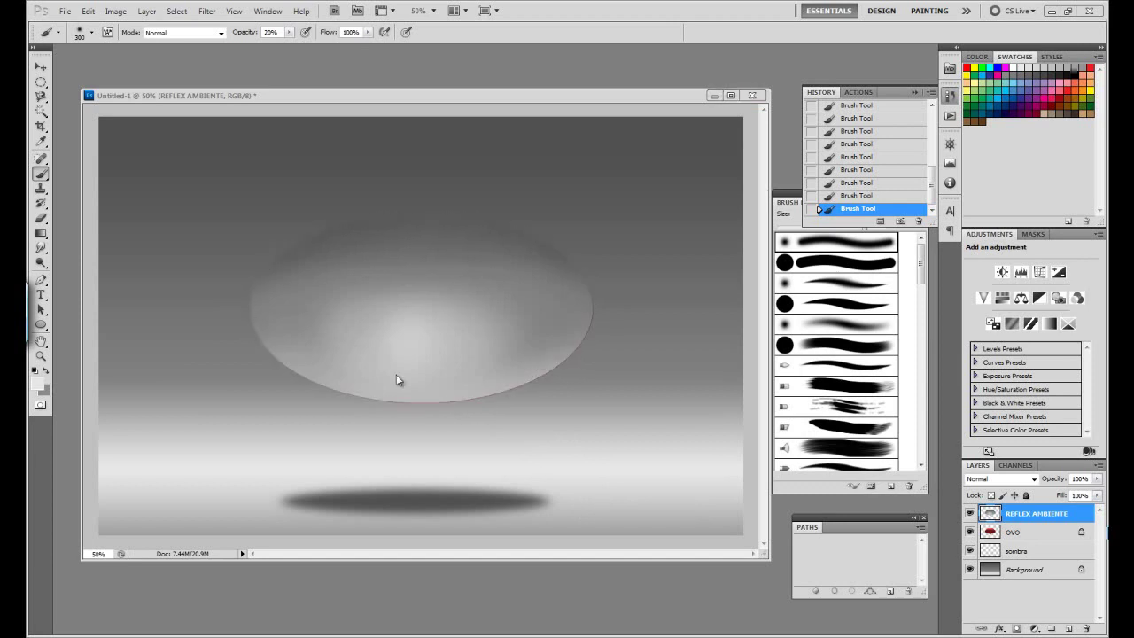
{"action": "key", "text": "ctrl+h"}
{"action": "left_click", "coordinate": [411, 497], "text": "alt"}
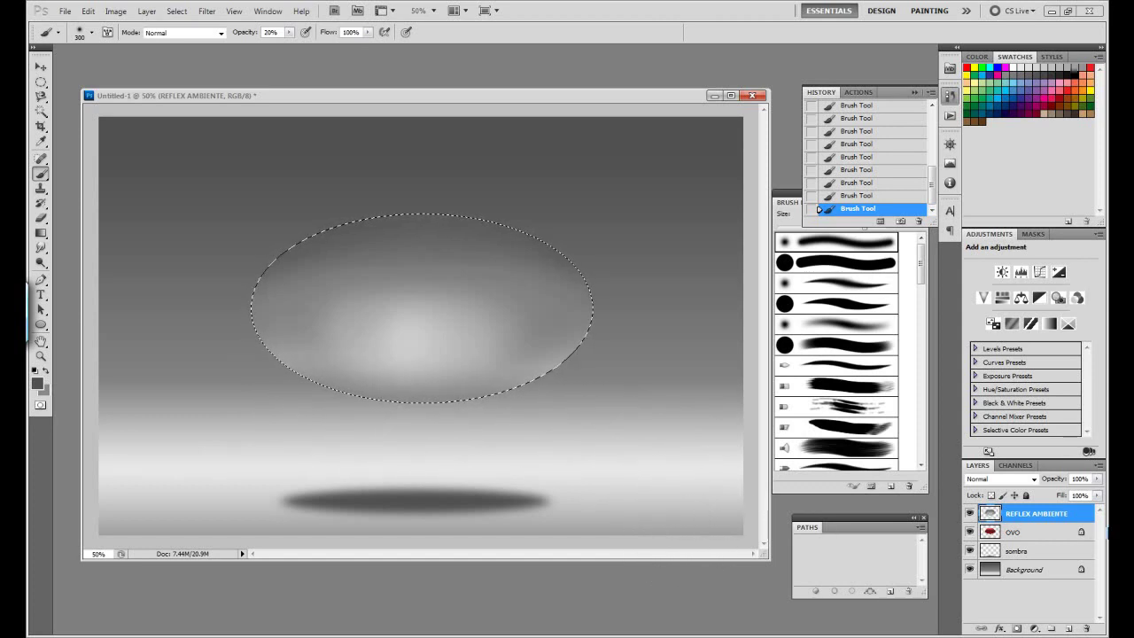
{"action": "key", "text": "ctrl+d"}
{"action": "key", "text": "ctrl+h"}
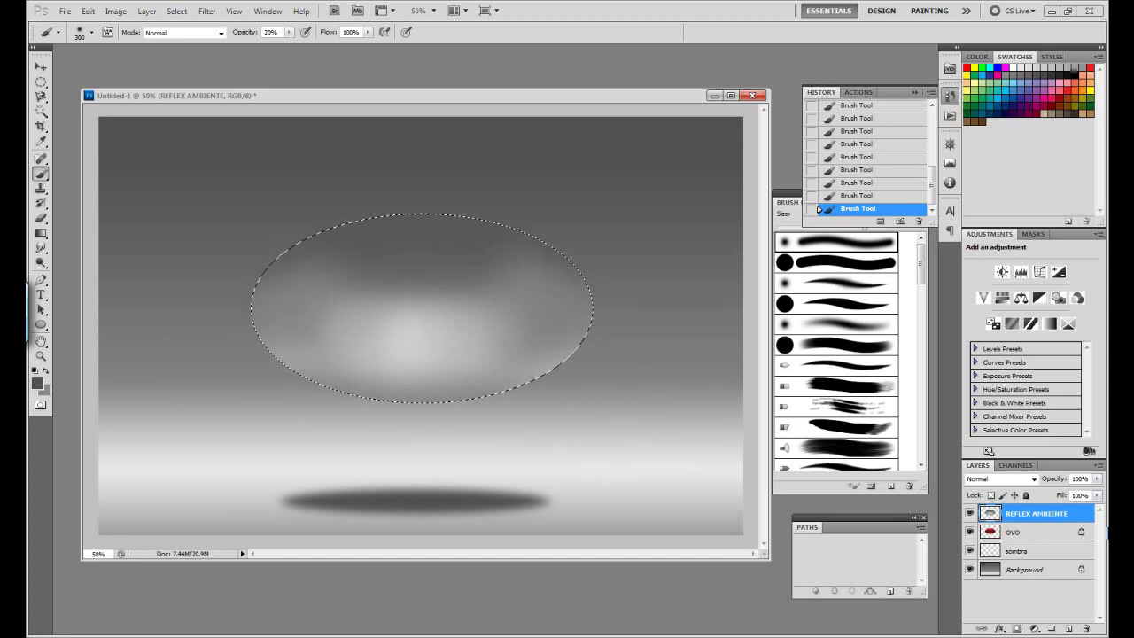
{"action": "key", "text": "ctrl+h"}
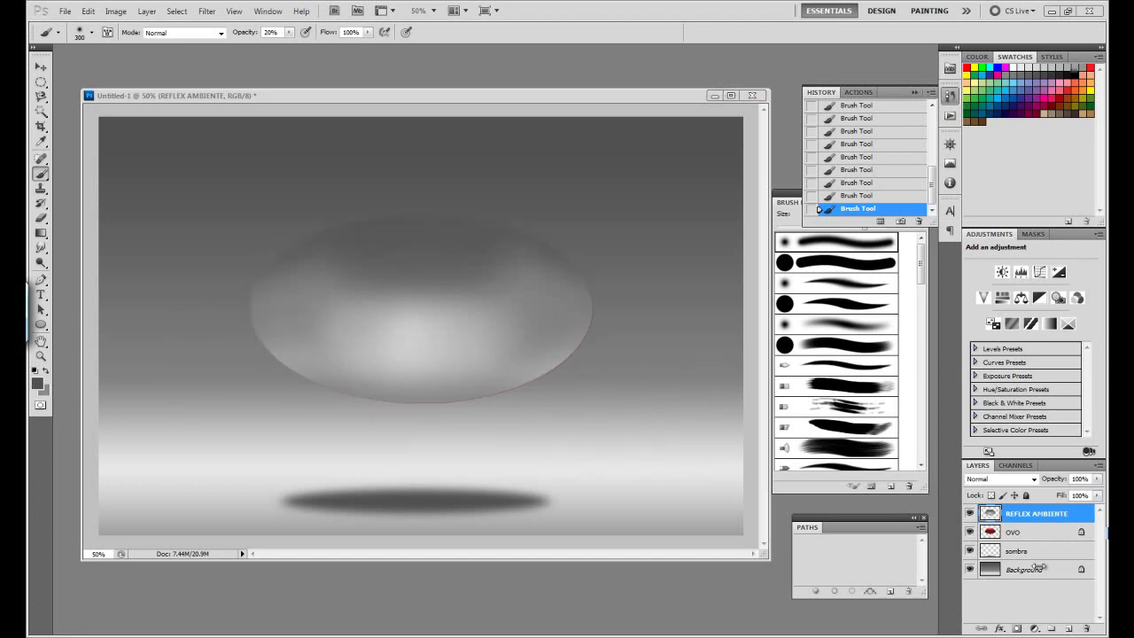
{"action": "key", "text": "ctrl+h"}
Select the sombra layer, drop the elliptical selection and duplicate sombra
{"action": "left_click", "coordinate": [1032, 553]}
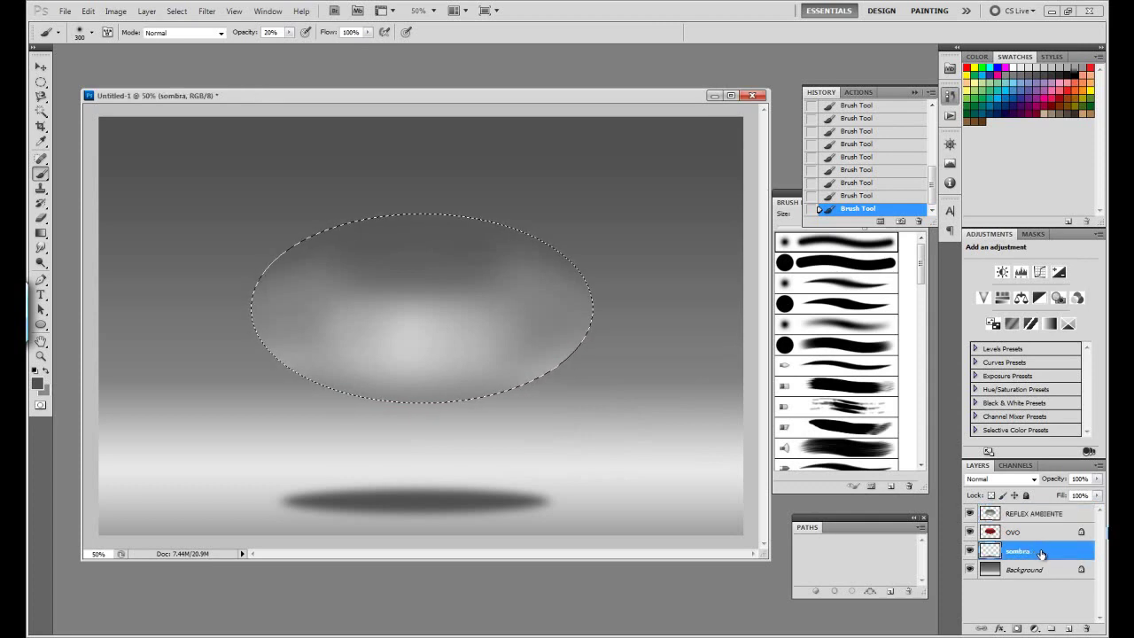
{"action": "key", "text": "ctrl+d"}
{"action": "left_click_drag", "start_coordinate": [1041, 554], "coordinate": [1074, 618]}
Move the sombra copy to the top of the stack and drag it up into the egg
{"action": "left_click_drag", "start_coordinate": [1032, 550], "coordinate": [1032, 516]}
{"action": "key", "text": "v"}
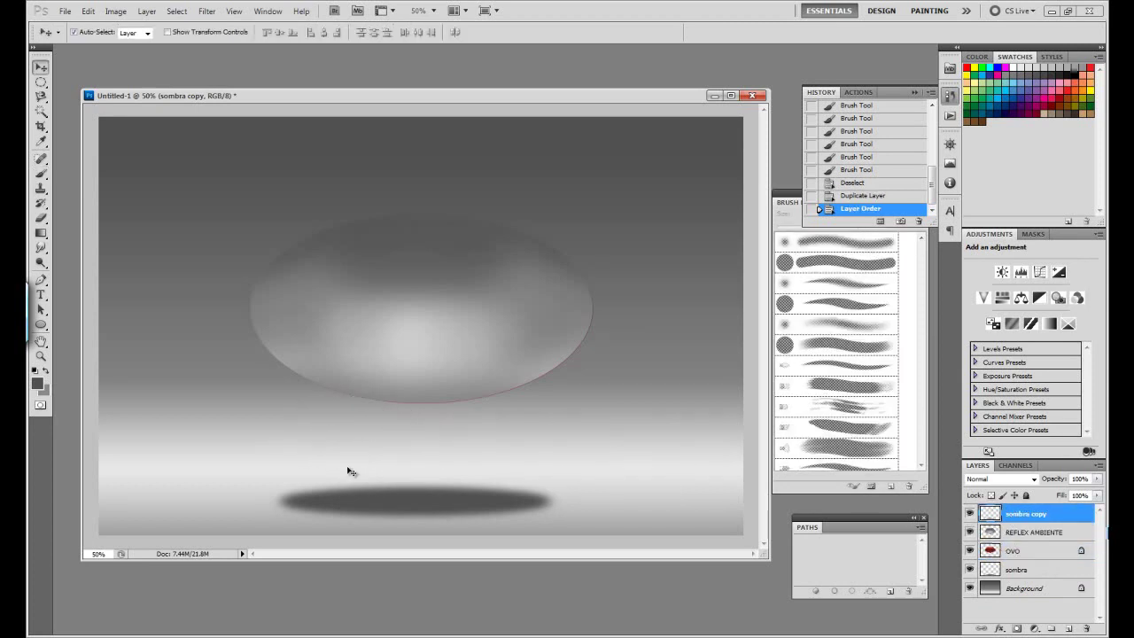
{"action": "left_click", "coordinate": [102, 33]}
{"action": "left_click_drag", "start_coordinate": [447, 501], "coordinate": [439, 347]}
Narrow the shadow copy from both sides with Free Transform, shifting it slightly lower-right
{"action": "key", "text": "ctrl+t"}
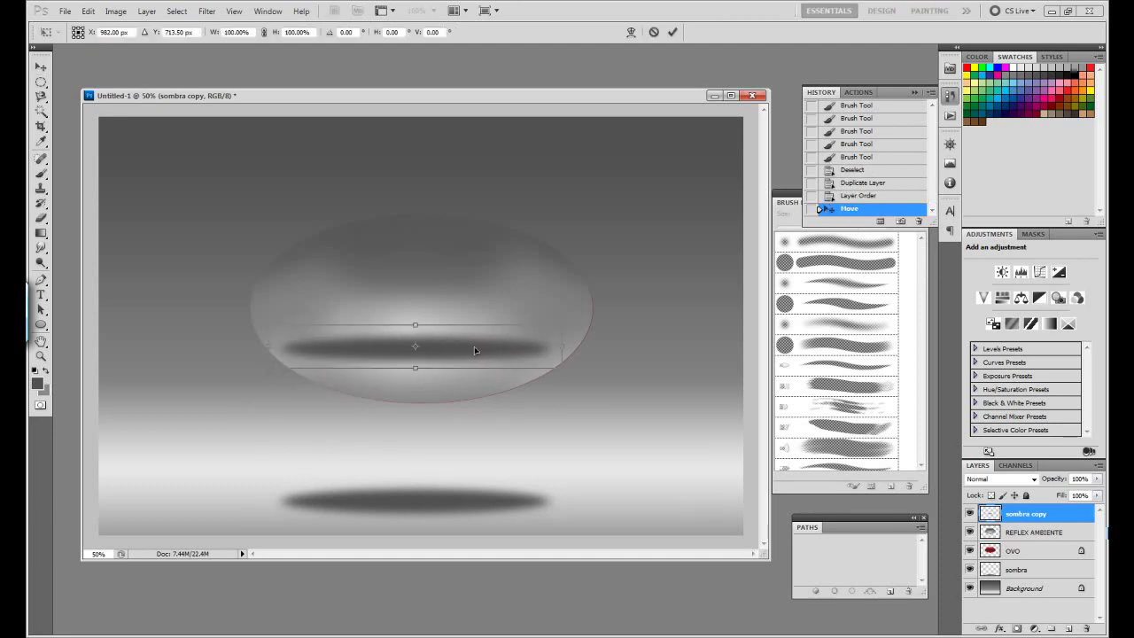
{"action": "left_click_drag", "start_coordinate": [561, 346], "coordinate": [528, 346]}
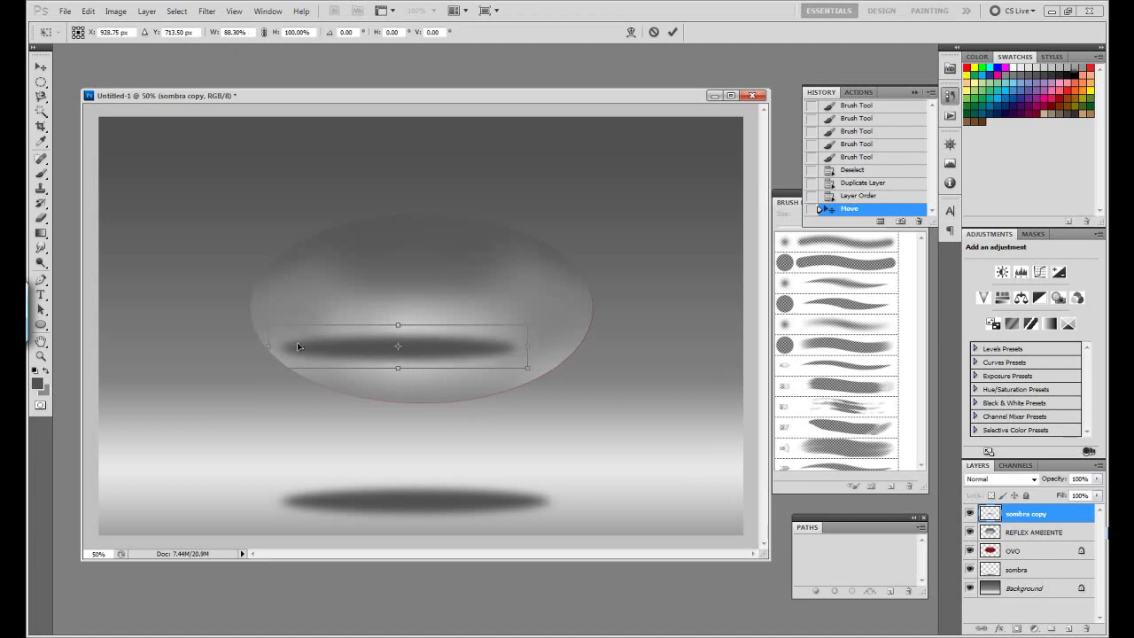
{"action": "left_click_drag", "start_coordinate": [271, 346], "coordinate": [306, 345]}
{"action": "left_click_drag", "start_coordinate": [446, 347], "coordinate": [448, 357]}
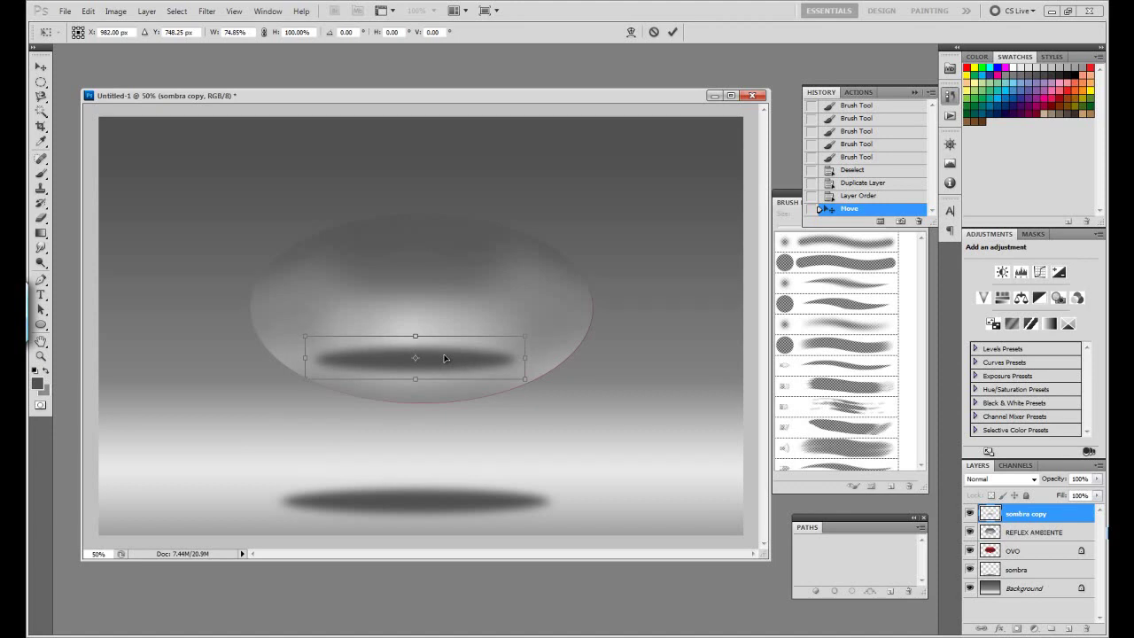
{"action": "key", "text": "shift+Right"}
{"action": "key", "text": "shift+Right"}
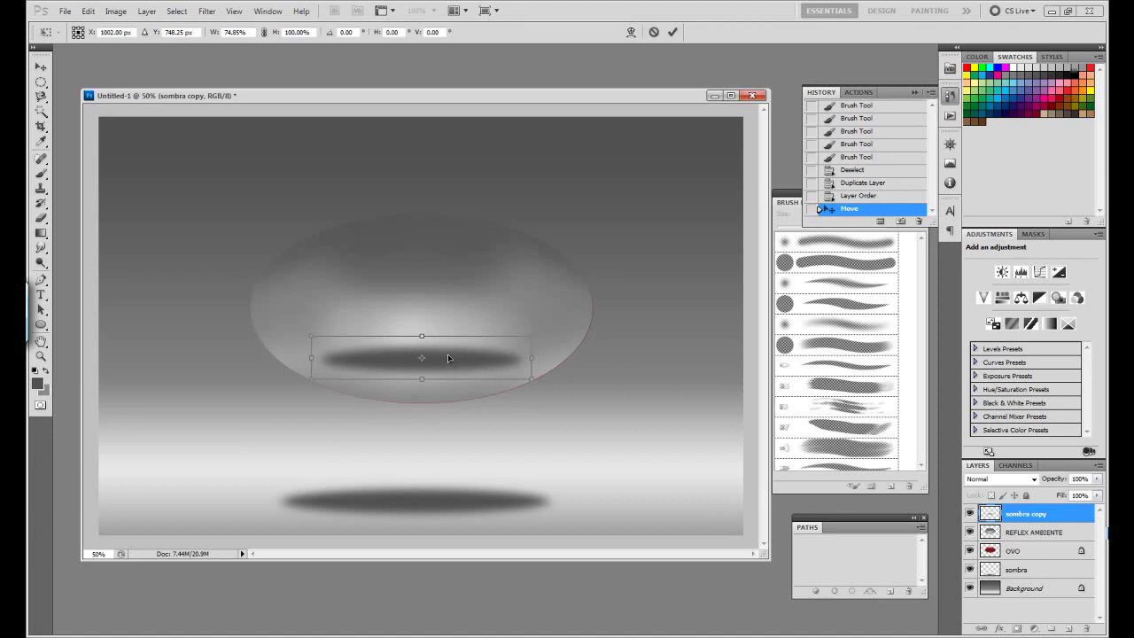
{"action": "key", "text": "Return"}
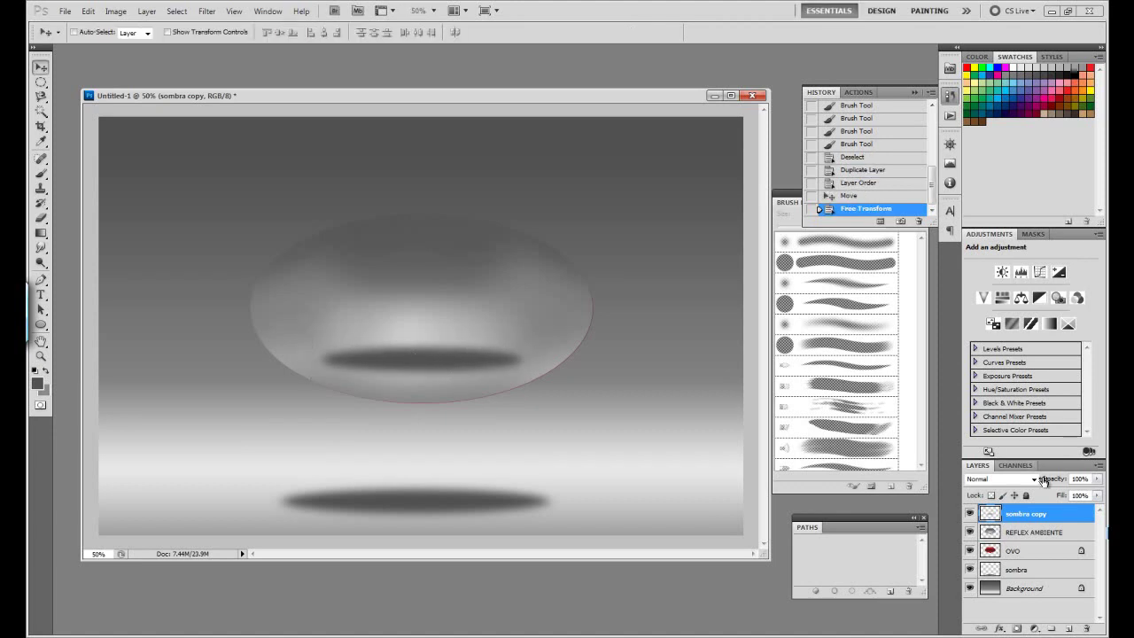
Lower the shadow copy's opacity to 84%
{"action": "left_click_drag", "start_coordinate": [1043, 479], "coordinate": [1045, 484]}
{"action": "key", "text": "ctrl+e"}
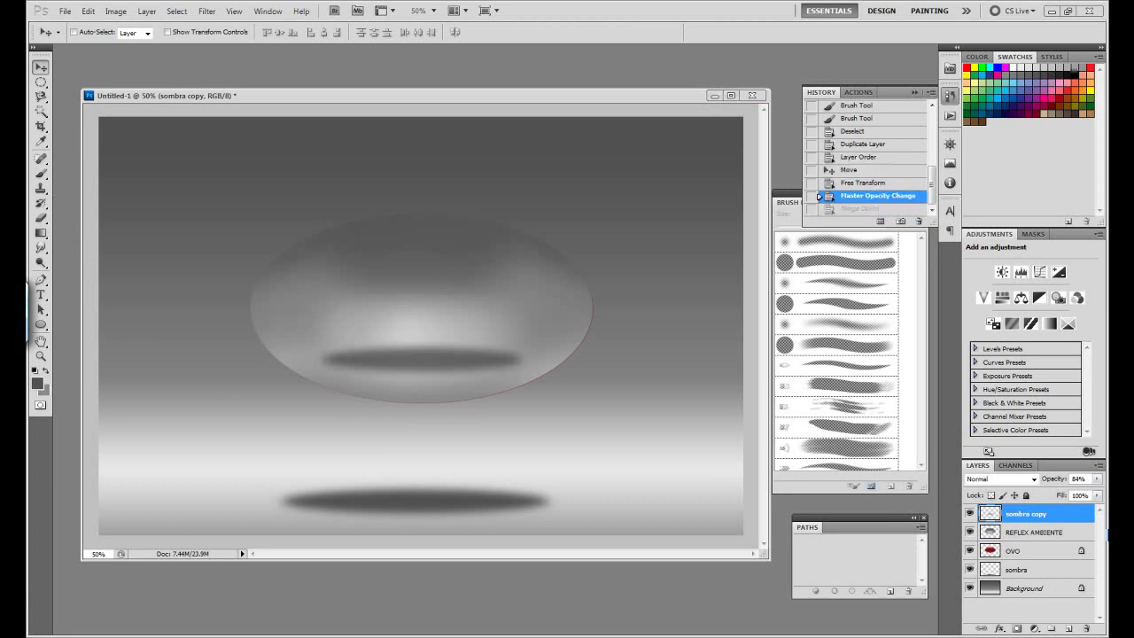
{"action": "left_click", "coordinate": [544, 97]}
{"action": "left_click", "coordinate": [88, 11]}
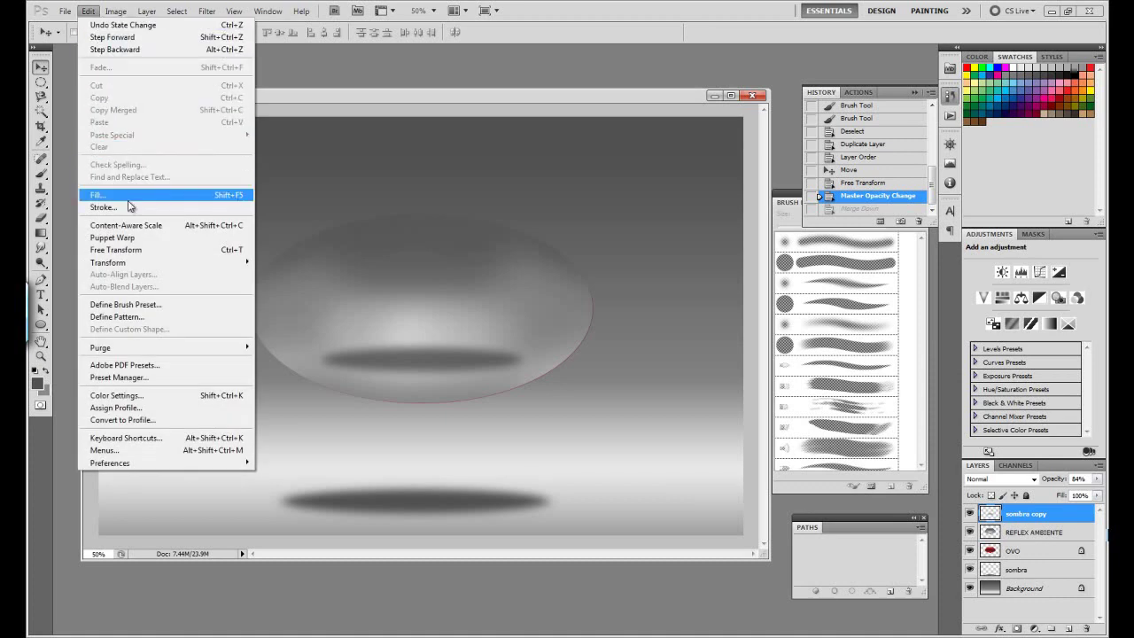
{"action": "mouse_move", "coordinate": [108, 262]}
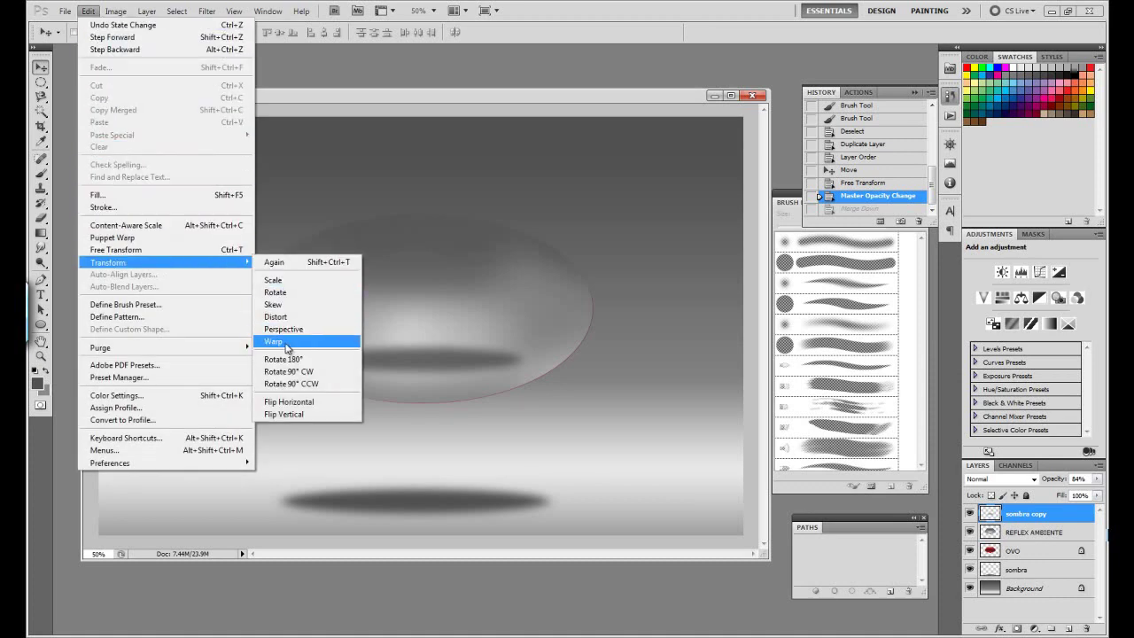
Warp the sombra copy into a curved band along the egg's lower contour, then nudge it down
{"action": "left_click", "coordinate": [287, 348]}
{"action": "left_click_drag", "start_coordinate": [312, 338], "coordinate": [308, 325]}
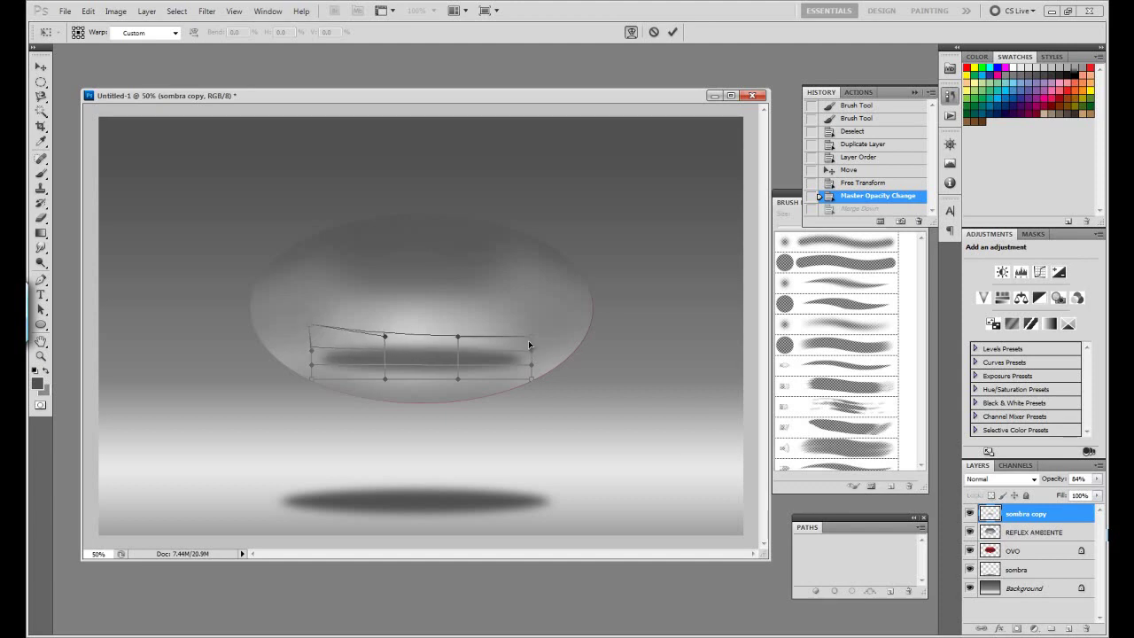
{"action": "left_click_drag", "start_coordinate": [531, 338], "coordinate": [526, 321]}
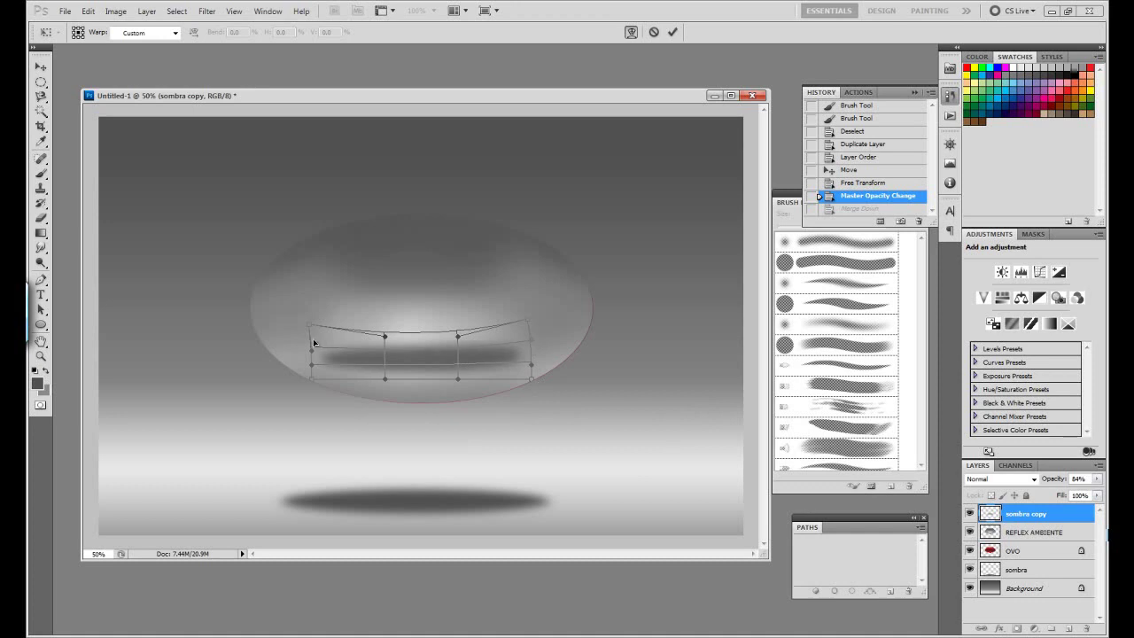
{"action": "mouse_move", "coordinate": [316, 352]}
{"action": "left_mouse_down"}
{"action": "mouse_move", "coordinate": [312, 336]}
{"action": "mouse_move", "coordinate": [314, 364]}
{"action": "left_mouse_up"}
{"action": "left_click_drag", "start_coordinate": [534, 380], "coordinate": [538, 357]}
{"action": "left_click_drag", "start_coordinate": [312, 325], "coordinate": [311, 316]}
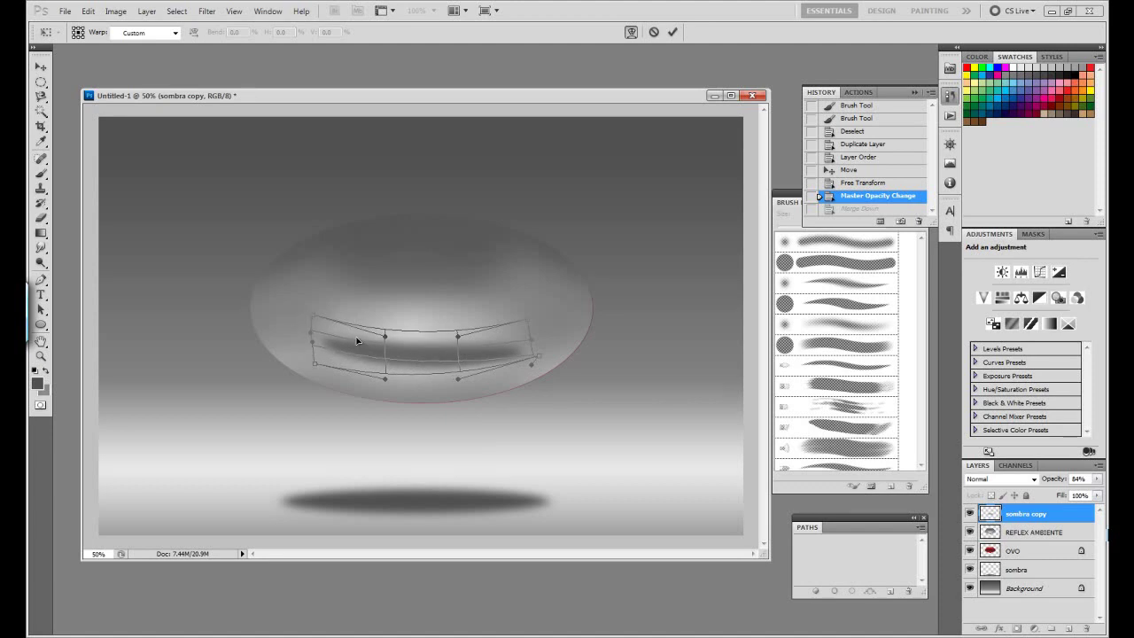
{"action": "left_click_drag", "start_coordinate": [530, 321], "coordinate": [539, 354]}
{"action": "left_click_drag", "start_coordinate": [315, 367], "coordinate": [316, 358]}
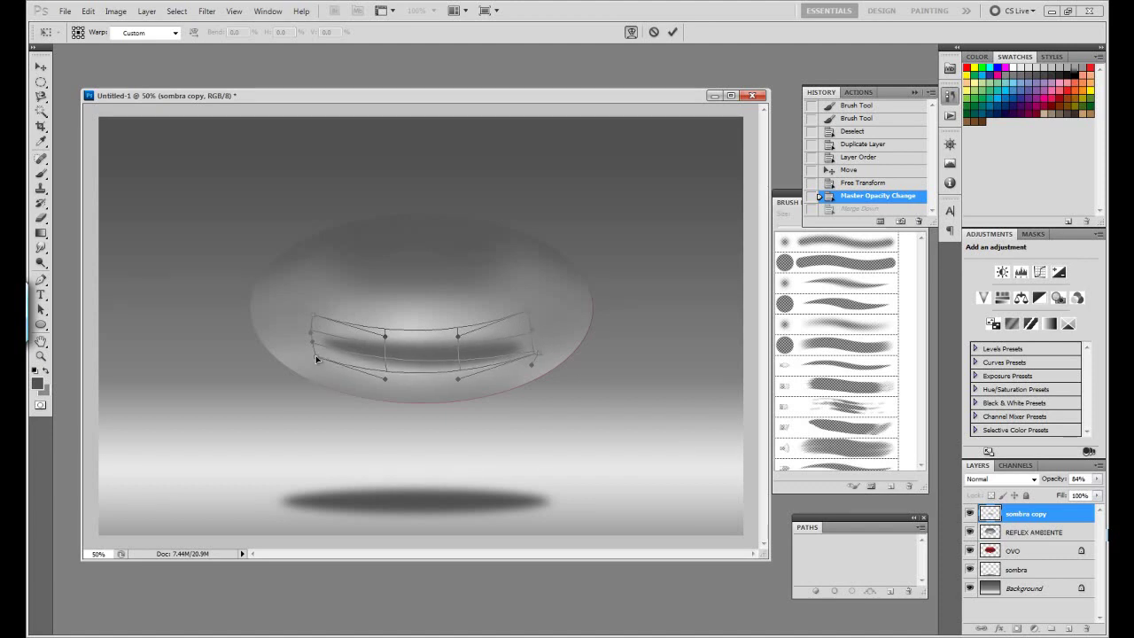
{"action": "left_click_drag", "start_coordinate": [538, 355], "coordinate": [539, 345]}
{"action": "left_click", "coordinate": [672, 32]}
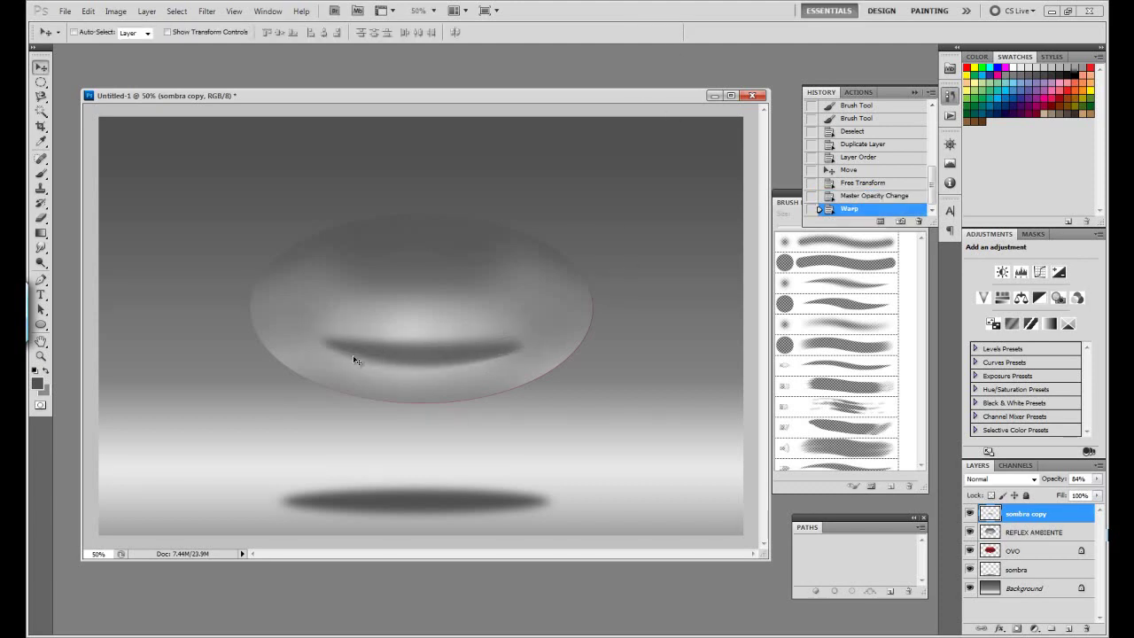
{"action": "key", "text": "Down"}
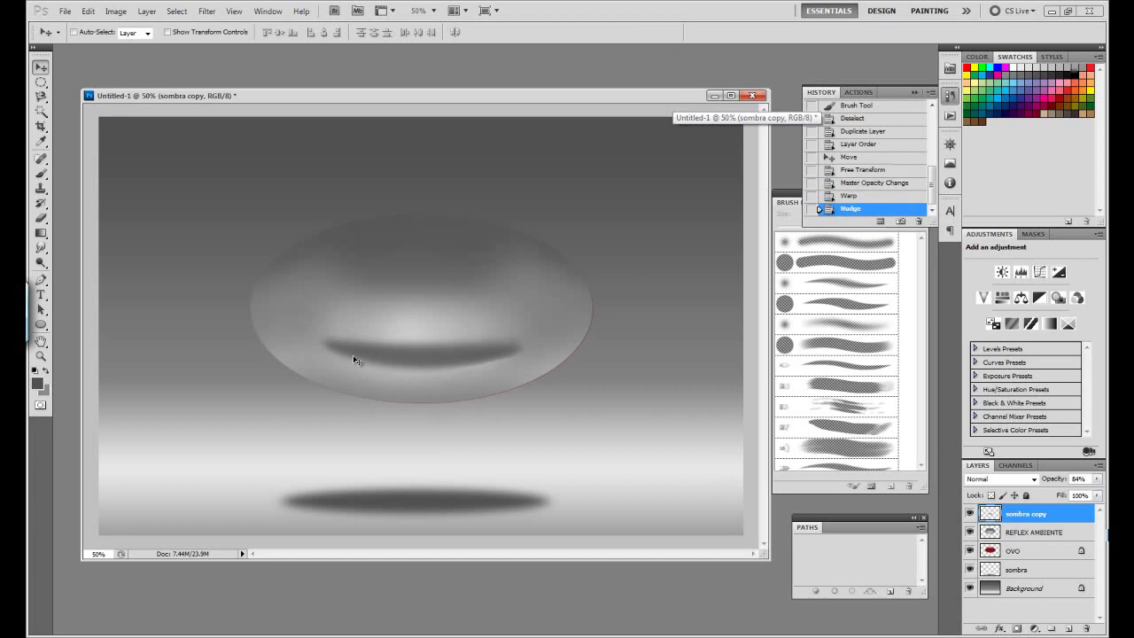
Move the curved band further down and fade it to about 59% opacity
{"action": "key", "text": "shift+Down"}
{"action": "key", "text": "shift+Down"}
{"action": "key", "text": "shift+Down"}
{"action": "key", "text": "shift+Down"}
{"action": "key", "text": "shift+Down"}
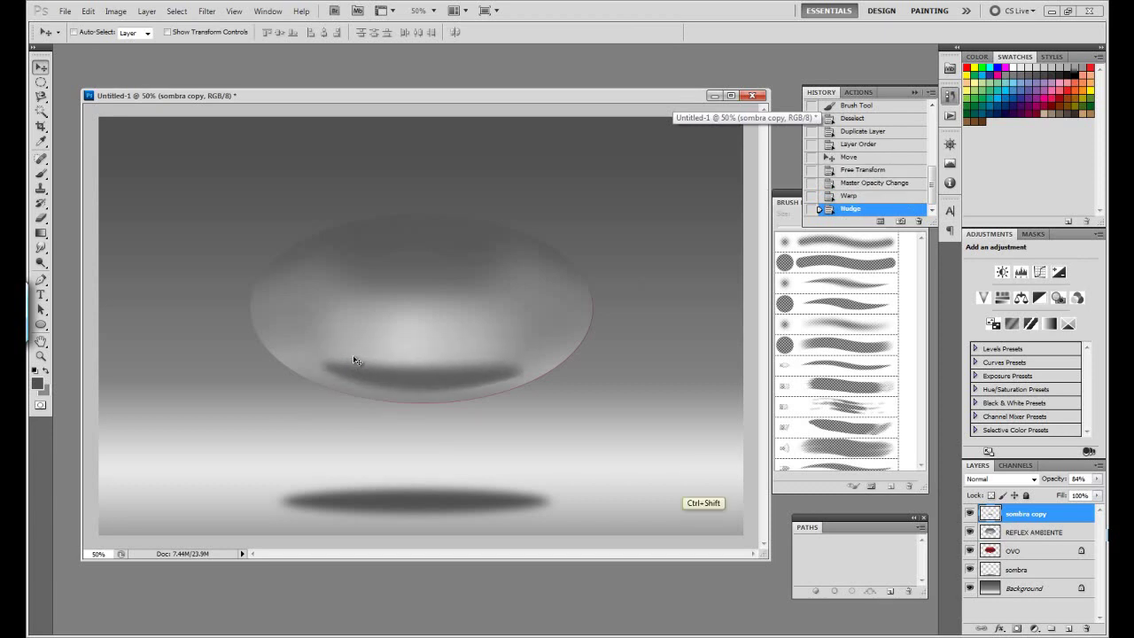
{"action": "key", "text": "shift+Down"}
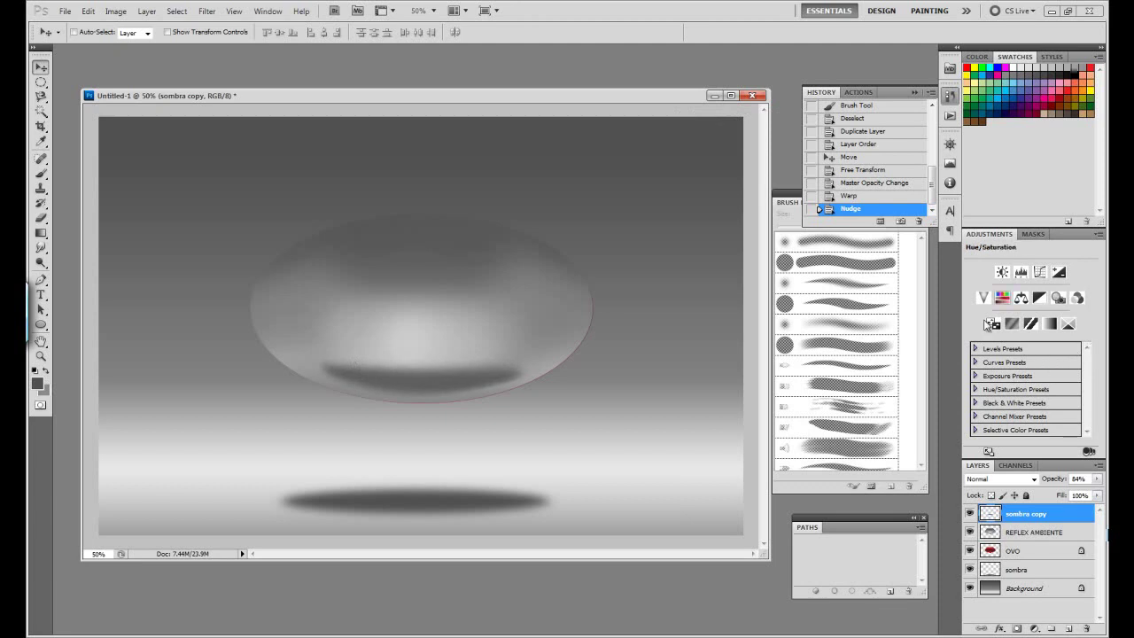
{"action": "left_click_drag", "start_coordinate": [1057, 481], "coordinate": [1037, 481]}
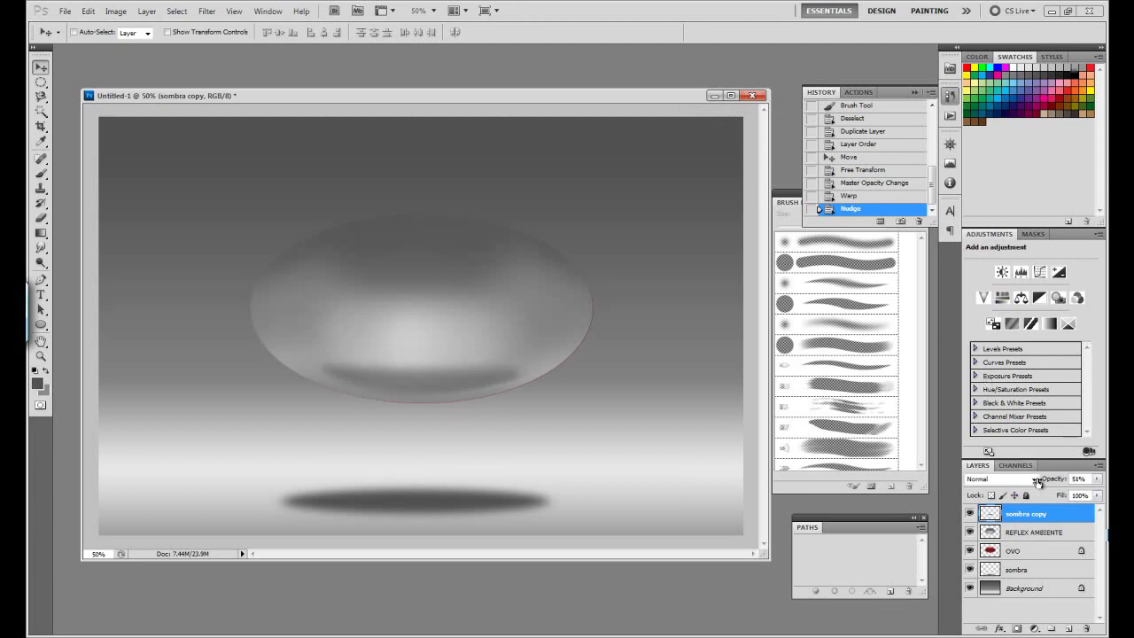
{"action": "left_click_drag", "start_coordinate": [1045, 481], "coordinate": [1049, 481]}
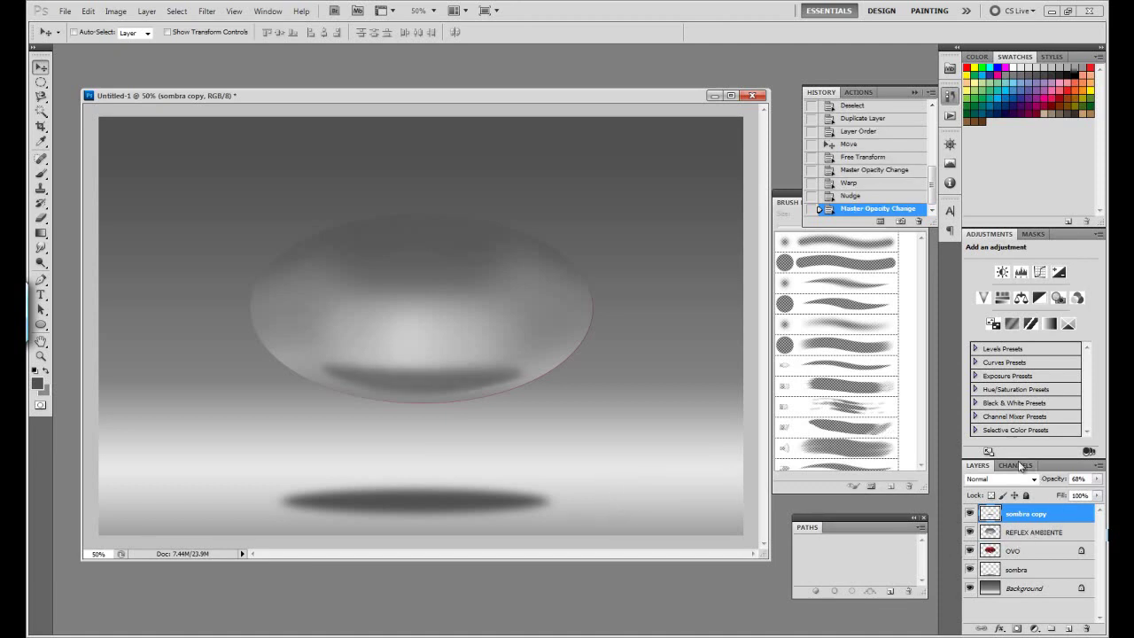
{"action": "left_click_drag", "start_coordinate": [1055, 481], "coordinate": [1050, 482]}
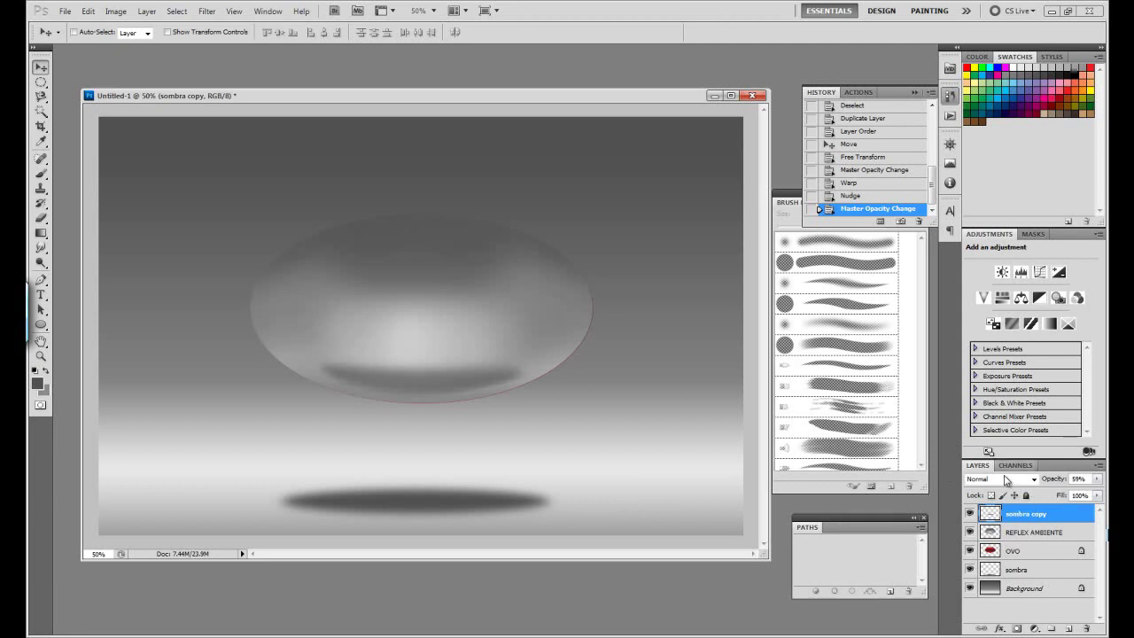
Merge the band down into REFLEX AMBIENTE and add a new empty layer
{"action": "left_click", "coordinate": [1098, 465]}
{"action": "left_click", "coordinate": [985, 370]}
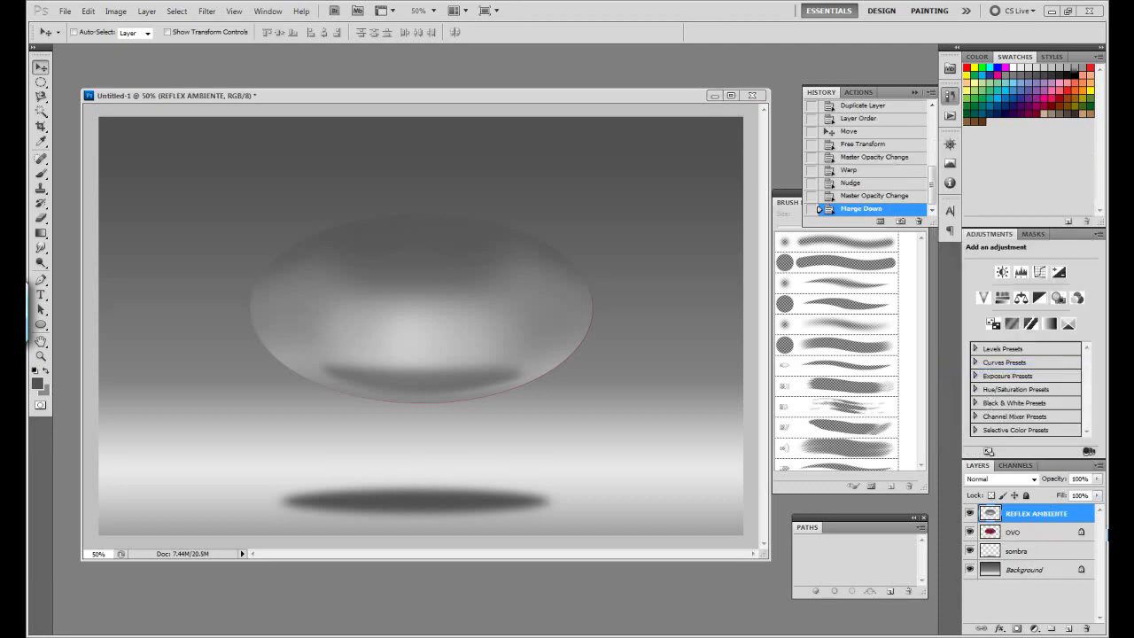
{"action": "left_click", "coordinate": [1069, 629]}
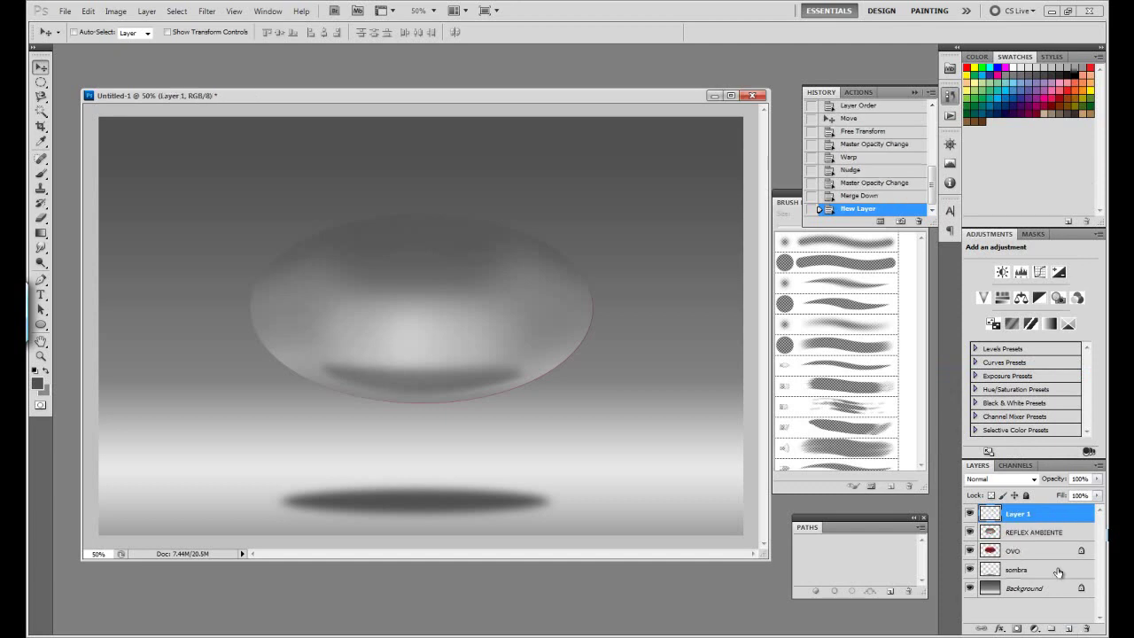
Name the new layer REFLEX LUZ TOPO
{"action": "double_click", "coordinate": [1030, 518]}
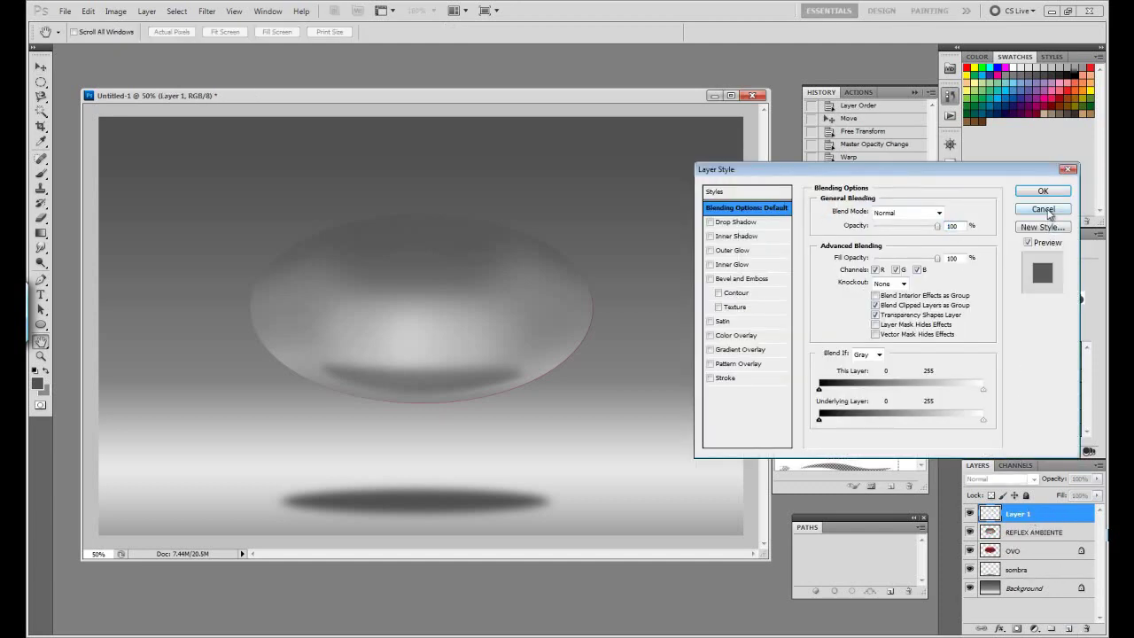
{"action": "left_click", "coordinate": [1043, 210]}
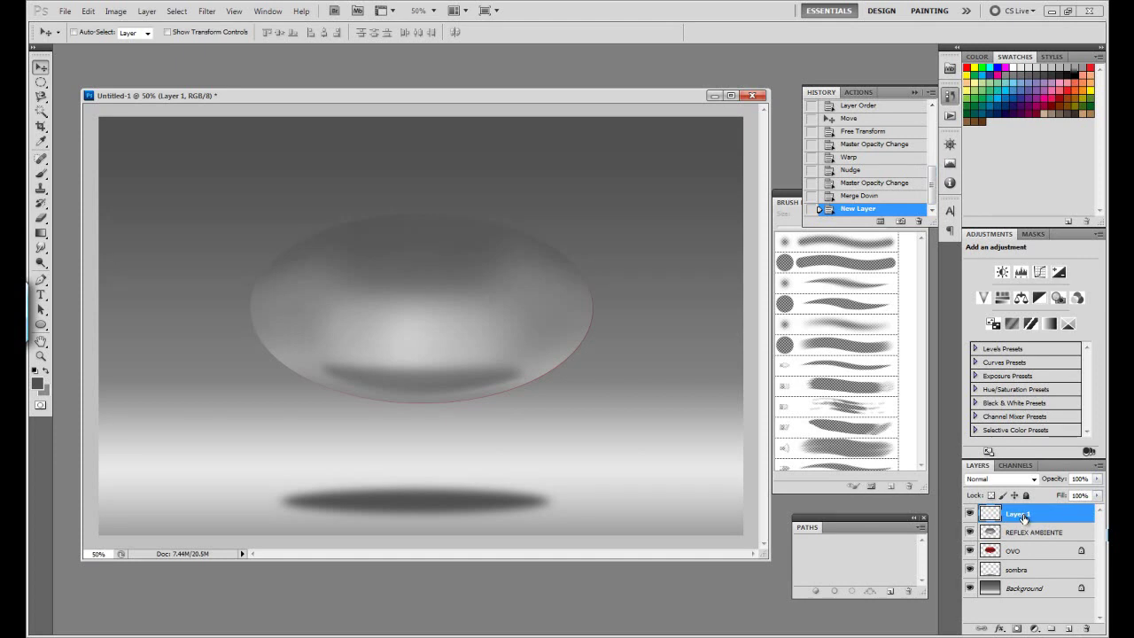
{"action": "double_click", "coordinate": [1023, 514]}
{"action": "type", "text": "REFLE"}
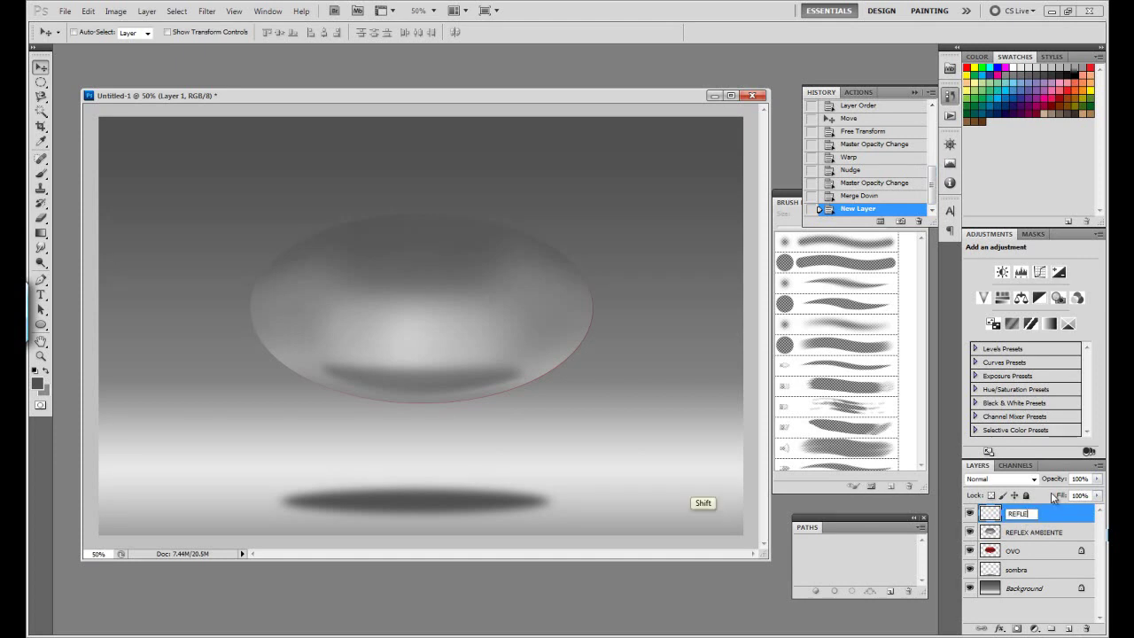
{"action": "type", "text": " I"}
{"action": "type", "text": "OPO"}
{"action": "key", "text": "Return"}
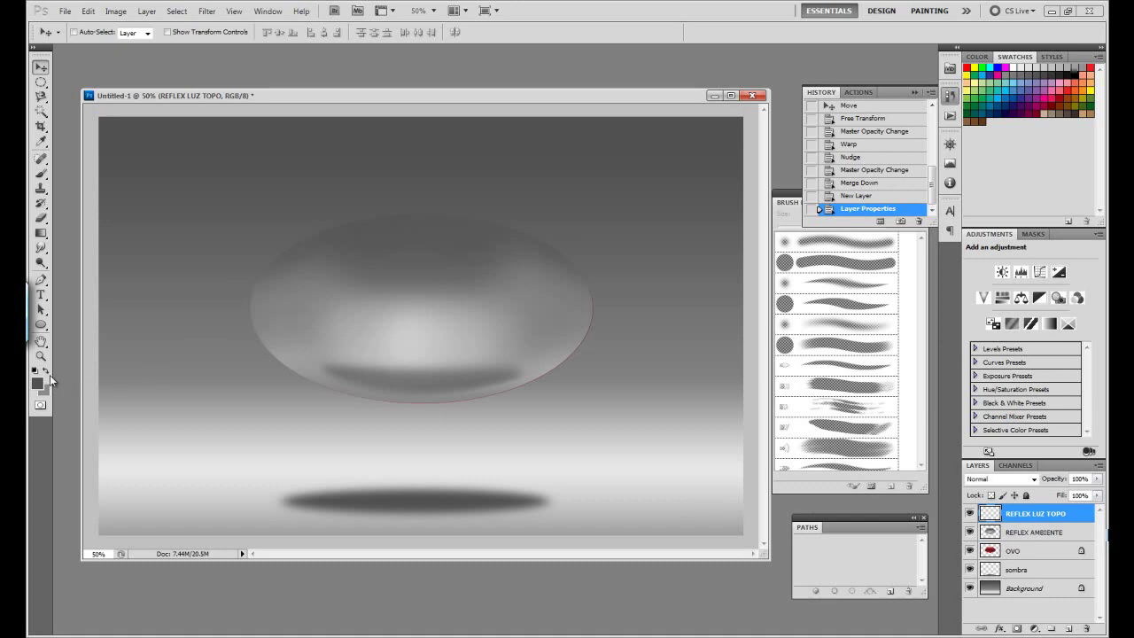
With white as foreground, draw a rectangle across the egg's top and nudge it slightly down
{"action": "left_click", "coordinate": [34, 372]}
{"action": "left_click", "coordinate": [46, 370]}
{"action": "right_click", "coordinate": [40, 324]}
{"action": "left_click", "coordinate": [80, 322]}
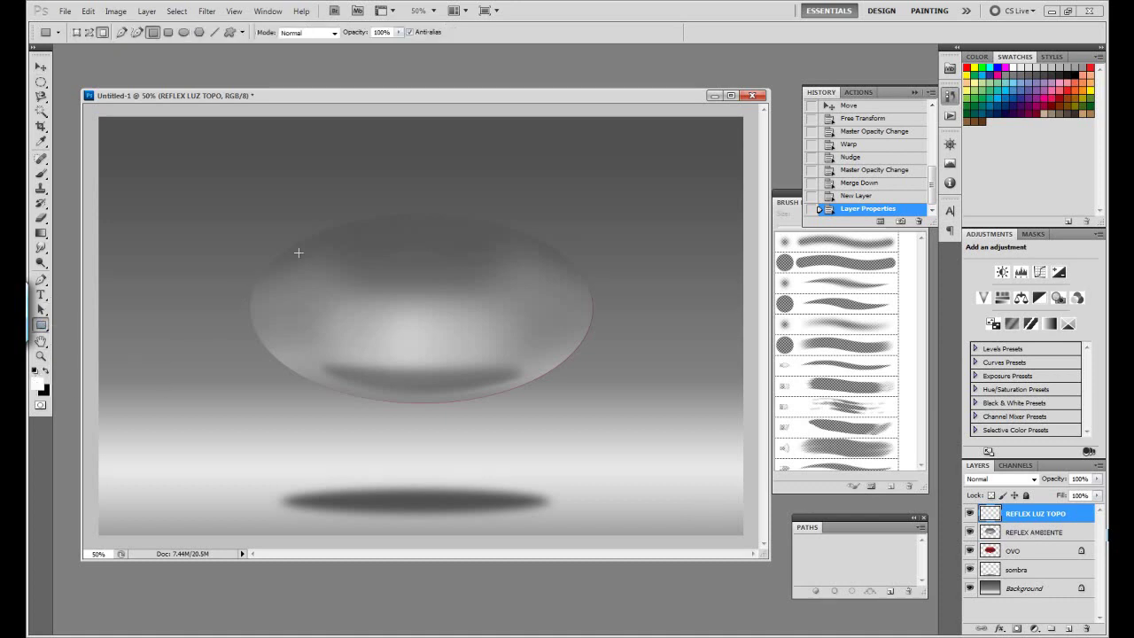
{"action": "left_click_drag", "start_coordinate": [327, 239], "coordinate": [514, 288]}
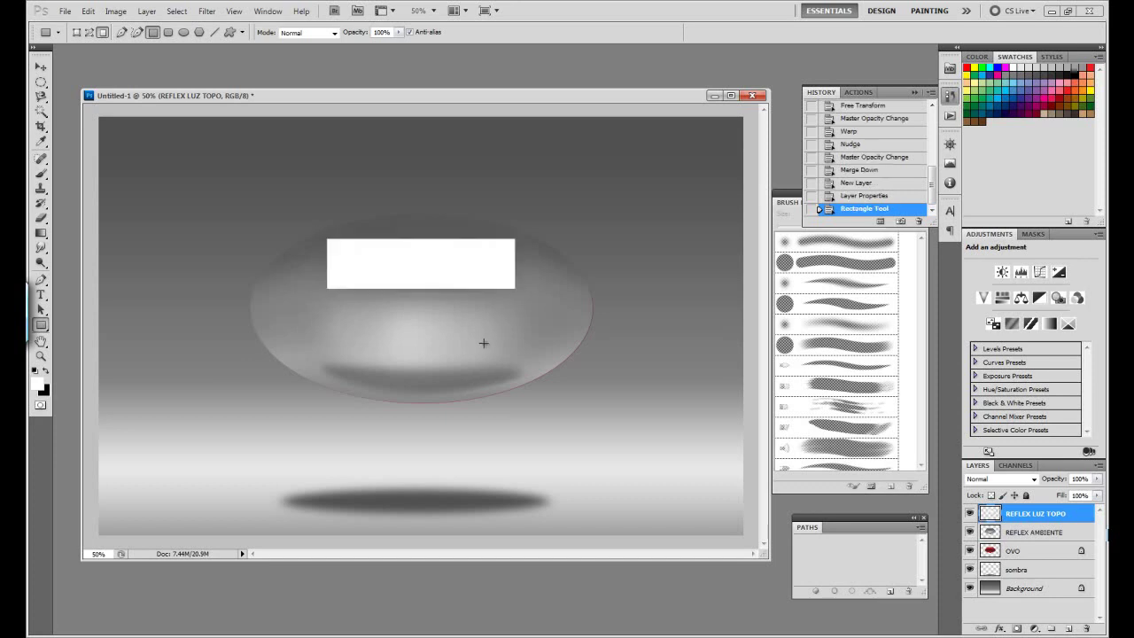
{"action": "key", "text": "v"}
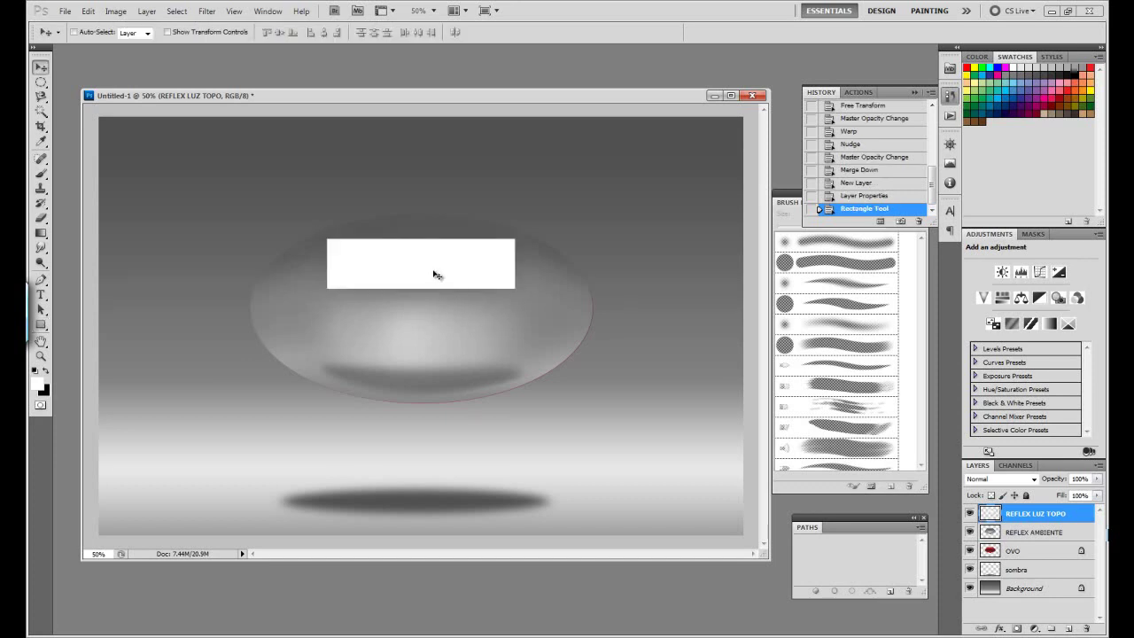
{"action": "left_click_drag", "start_coordinate": [434, 275], "coordinate": [434, 284]}
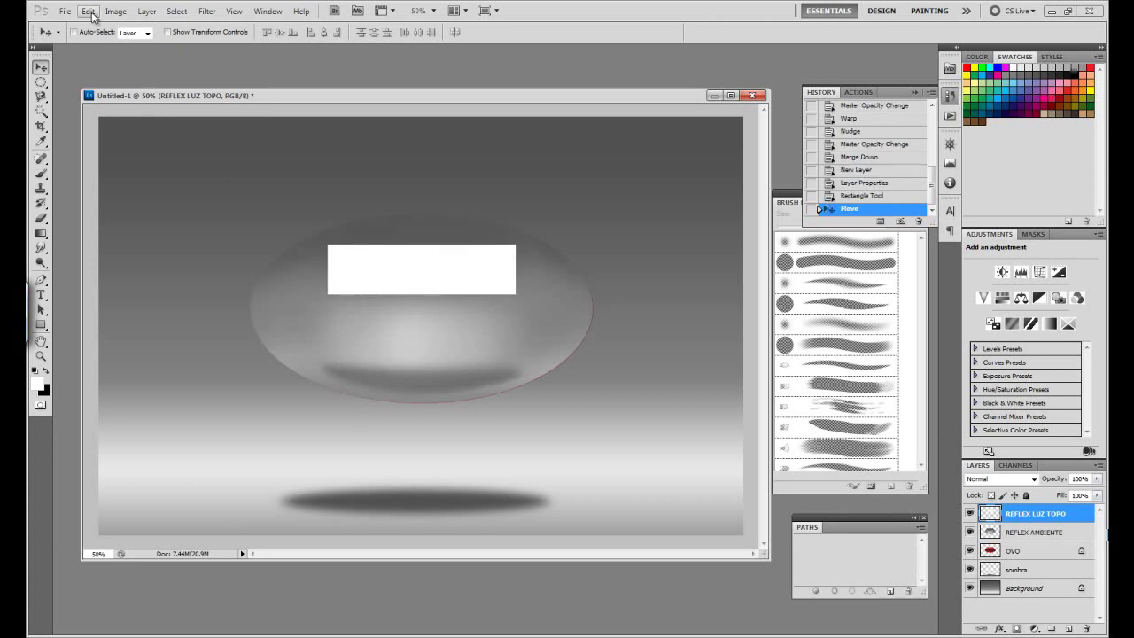
Try a Distort transform on the white rectangle, then cancel it
{"action": "left_click", "coordinate": [89, 11]}
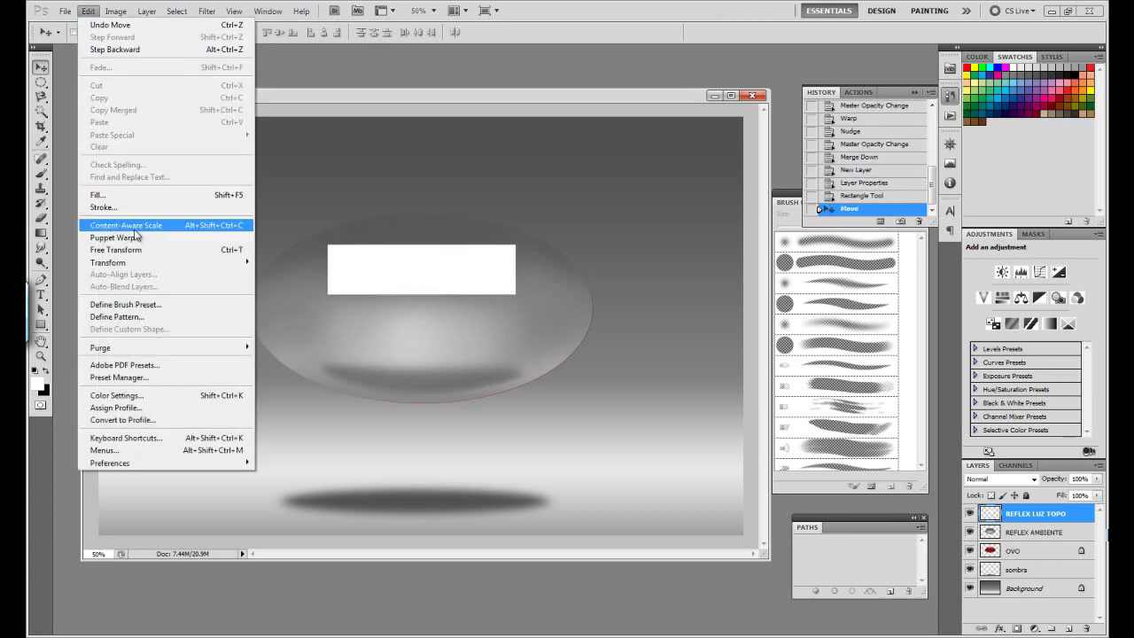
{"action": "left_click", "coordinate": [279, 316]}
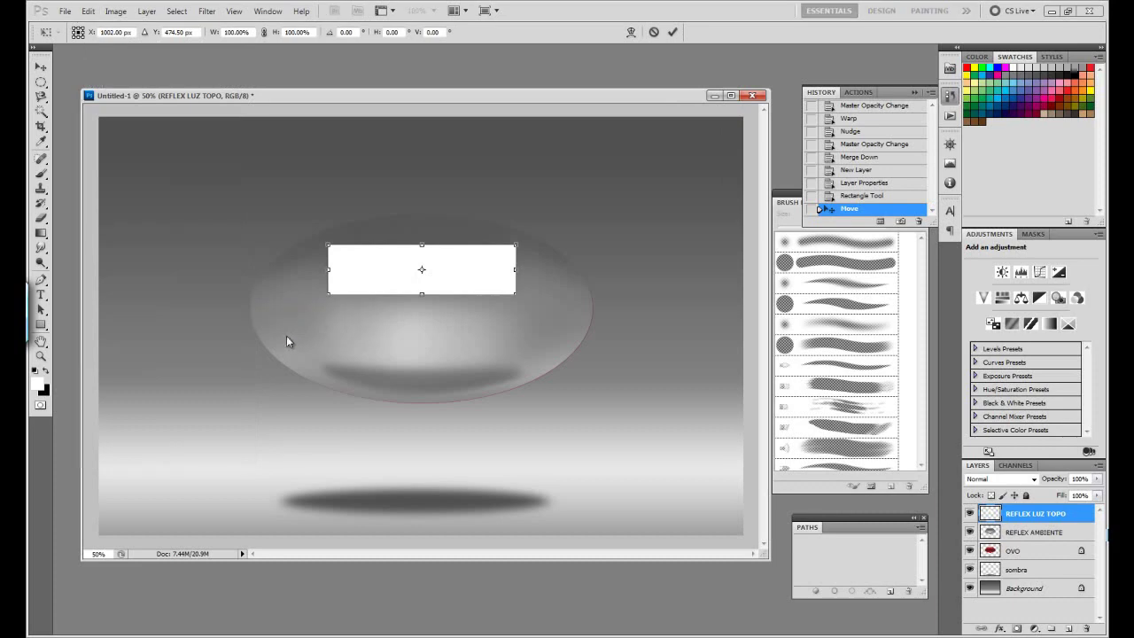
{"action": "key", "text": "Return"}
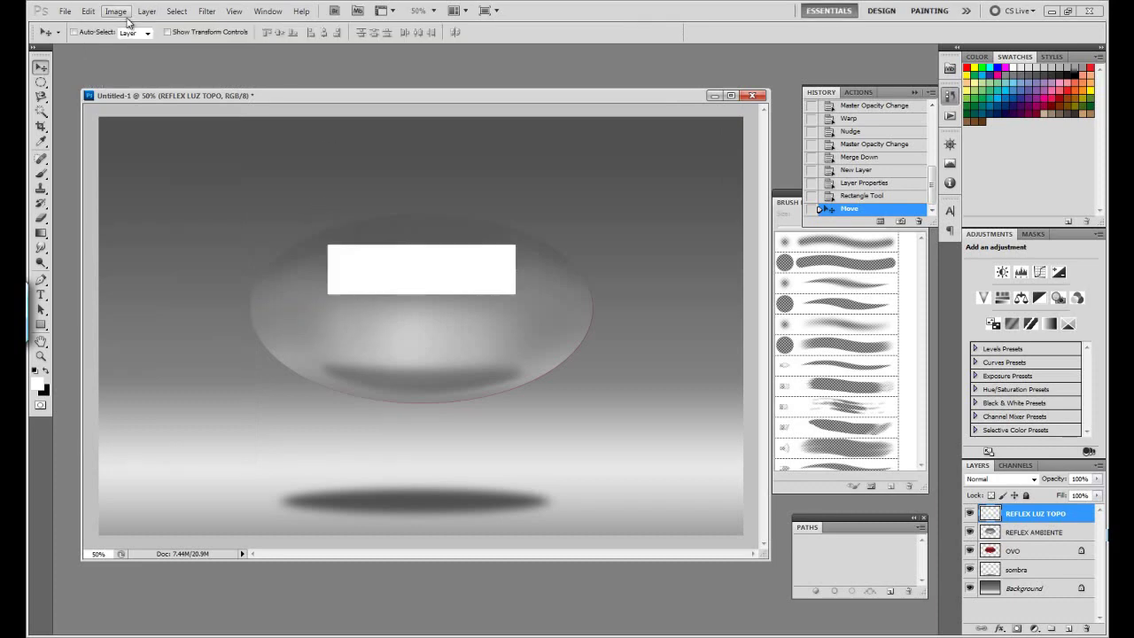
{"action": "left_click", "coordinate": [89, 10]}
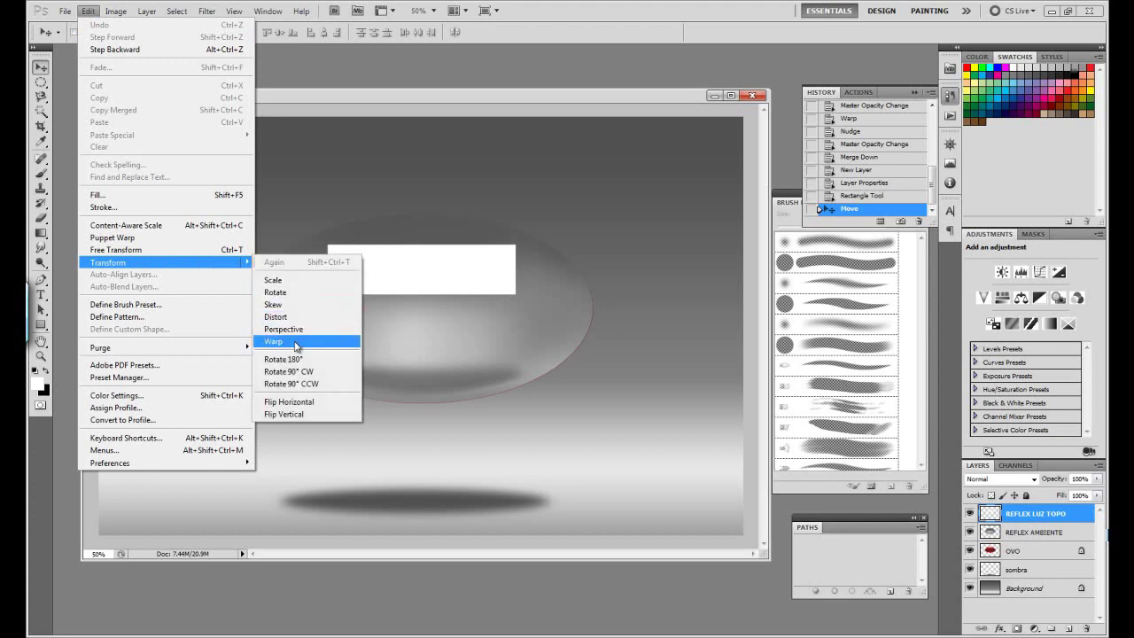
Warp the white rectangle, arching its top and bottom edges upward
{"action": "mouse_move", "coordinate": [164, 262]}
{"action": "left_click", "coordinate": [319, 345]}
{"action": "left_click_drag", "start_coordinate": [424, 252], "coordinate": [418, 230]}
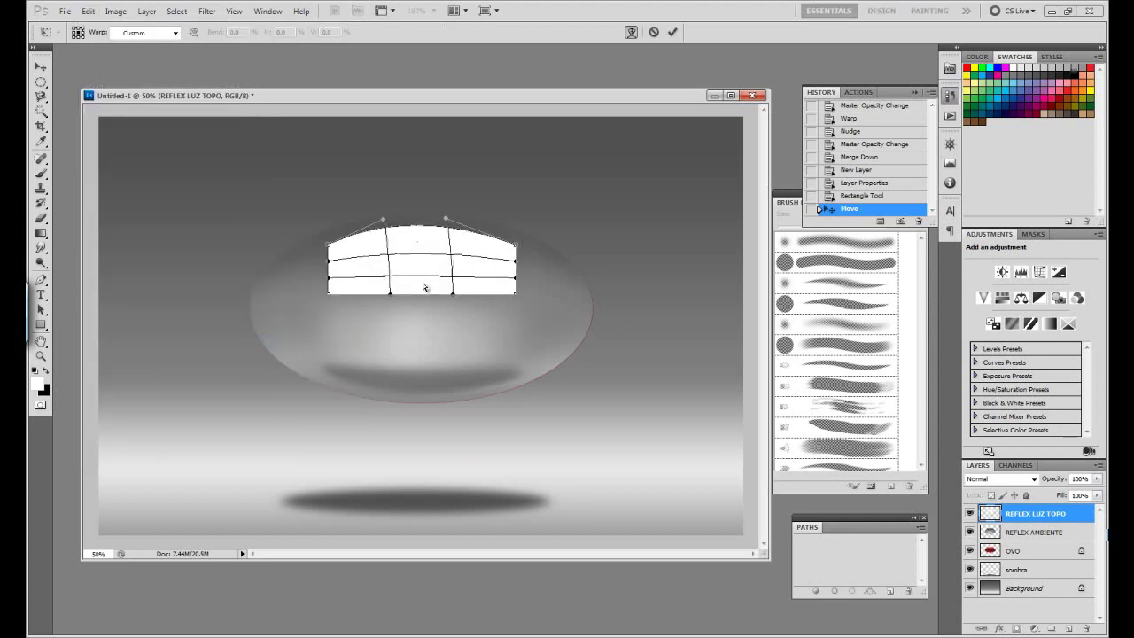
{"action": "left_click_drag", "start_coordinate": [418, 298], "coordinate": [416, 283]}
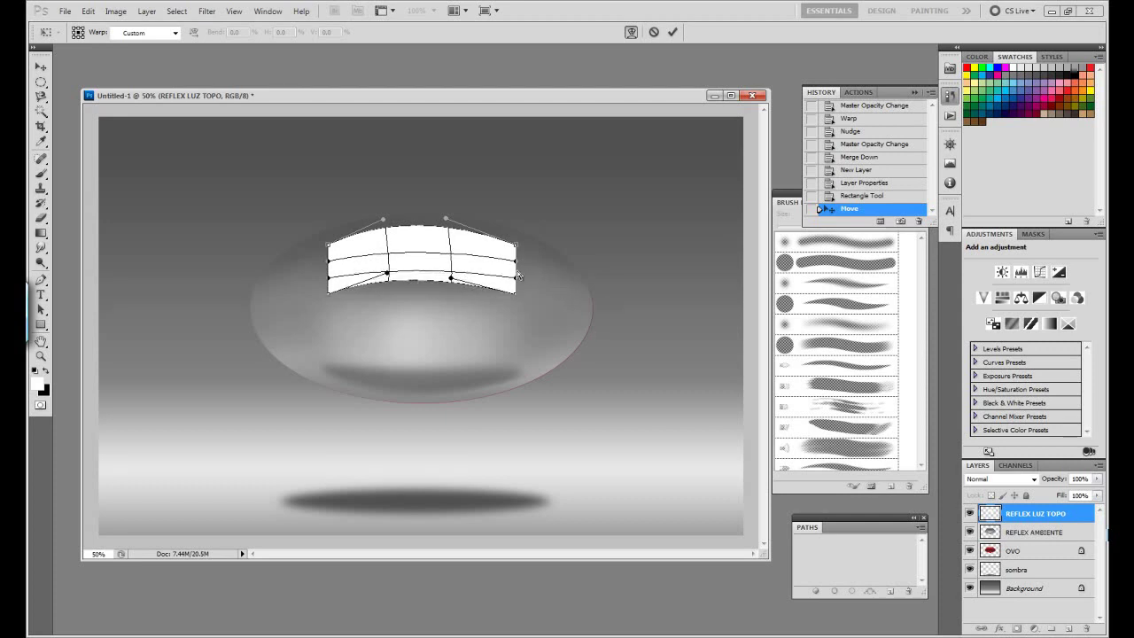
{"action": "left_click_drag", "start_coordinate": [517, 294], "coordinate": [515, 285]}
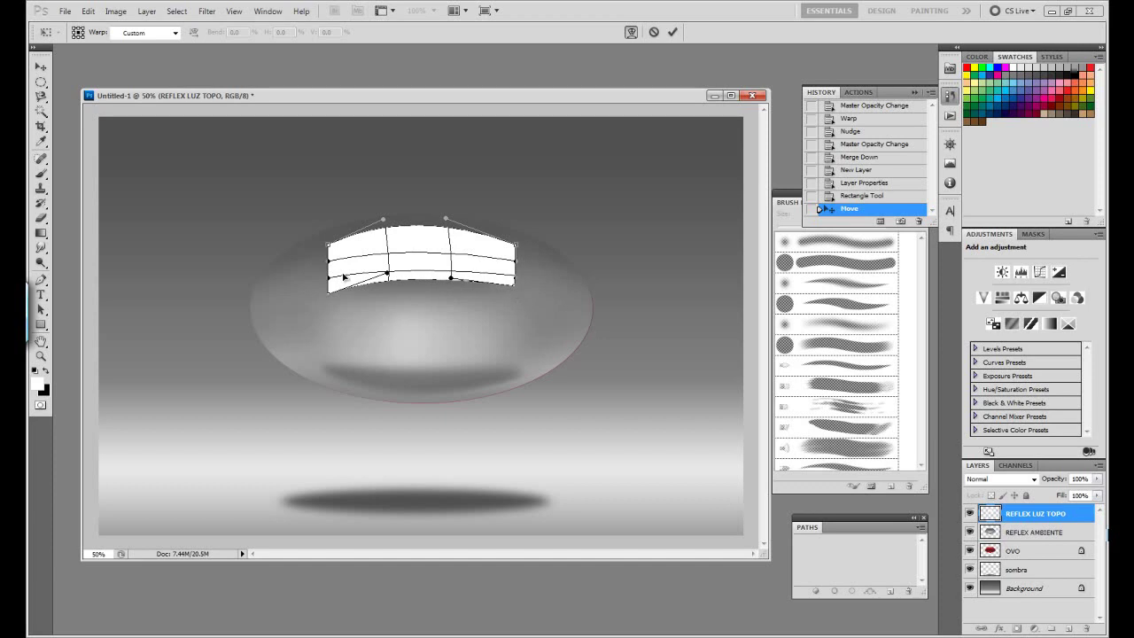
{"action": "left_click_drag", "start_coordinate": [329, 292], "coordinate": [333, 293]}
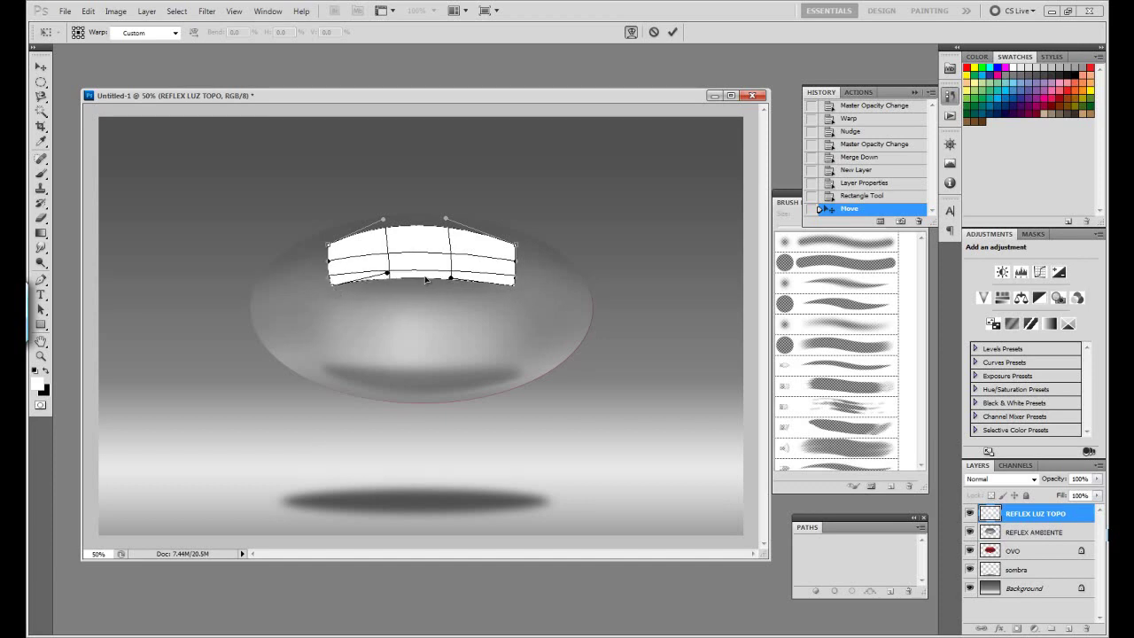
{"action": "left_click_drag", "start_coordinate": [423, 279], "coordinate": [423, 272]}
{"action": "left_click_drag", "start_coordinate": [515, 286], "coordinate": [505, 283]}
{"action": "left_click_drag", "start_coordinate": [516, 245], "coordinate": [512, 281]}
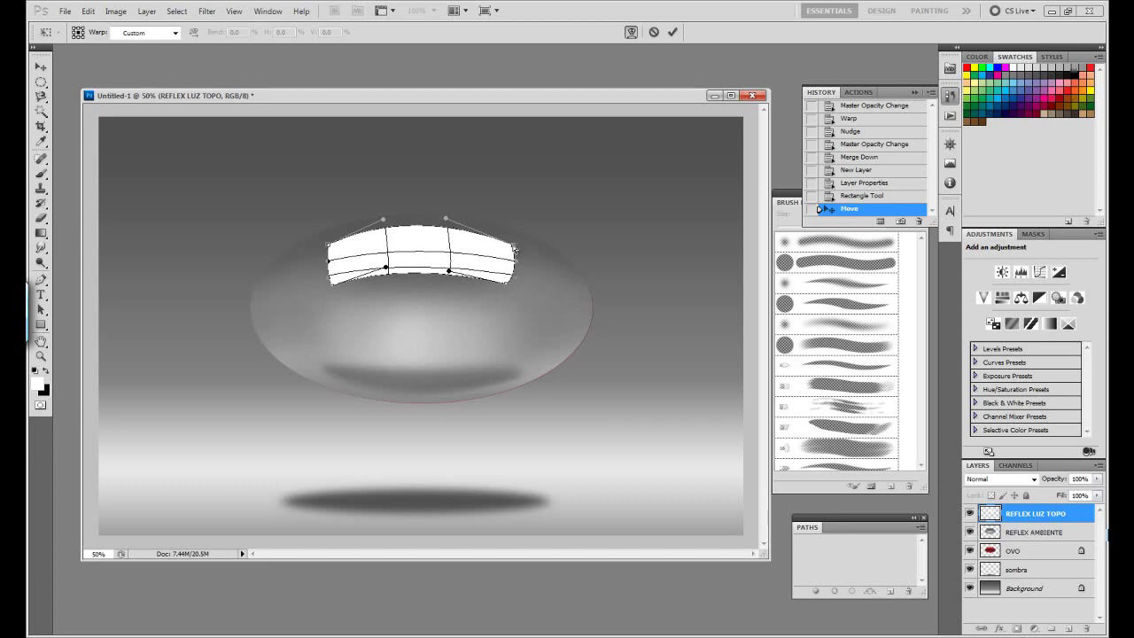
Refine the arched band's corners and edges, then commit the warp
{"action": "left_click_drag", "start_coordinate": [333, 247], "coordinate": [341, 246]}
{"action": "left_click_drag", "start_coordinate": [335, 287], "coordinate": [335, 280]}
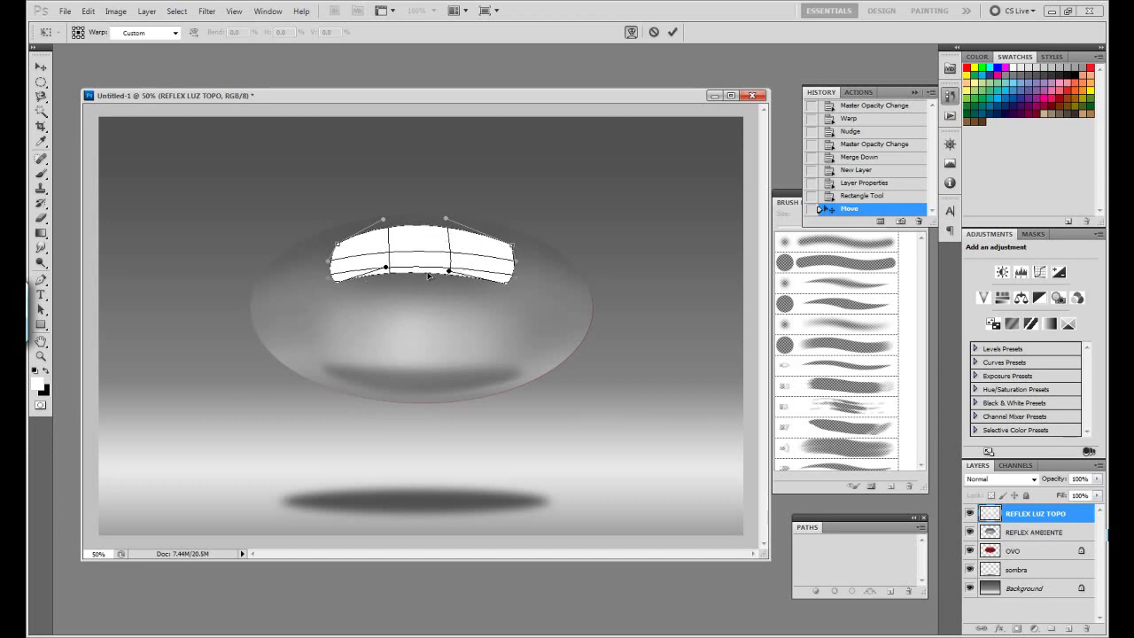
{"action": "left_click_drag", "start_coordinate": [515, 248], "coordinate": [512, 255]}
{"action": "left_click_drag", "start_coordinate": [340, 245], "coordinate": [339, 252]}
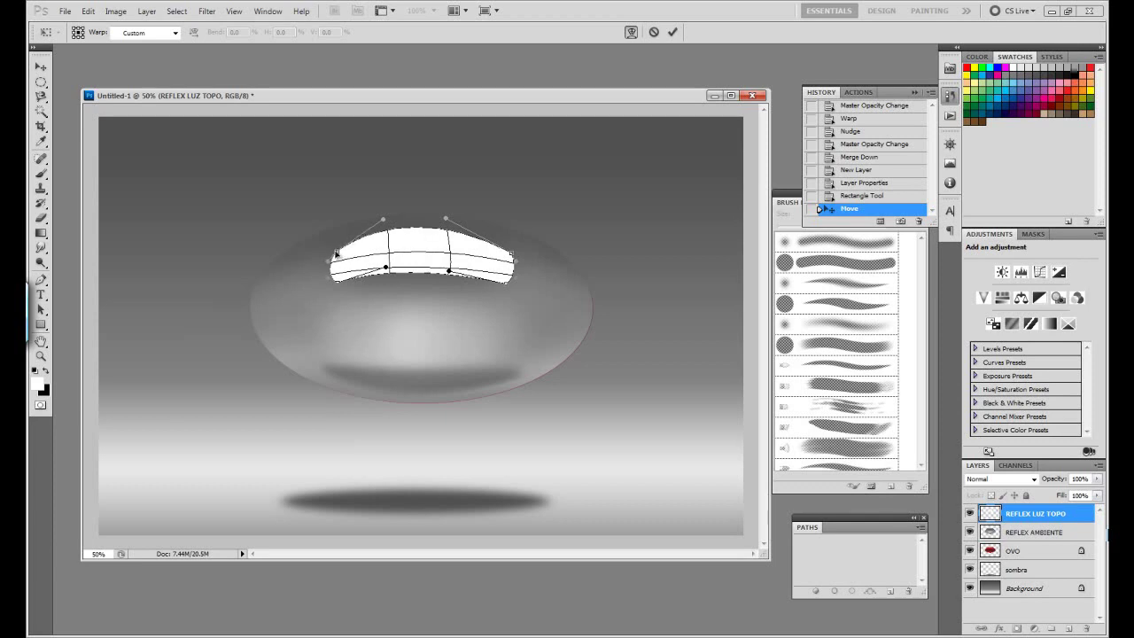
{"action": "left_click_drag", "start_coordinate": [385, 220], "coordinate": [452, 223]}
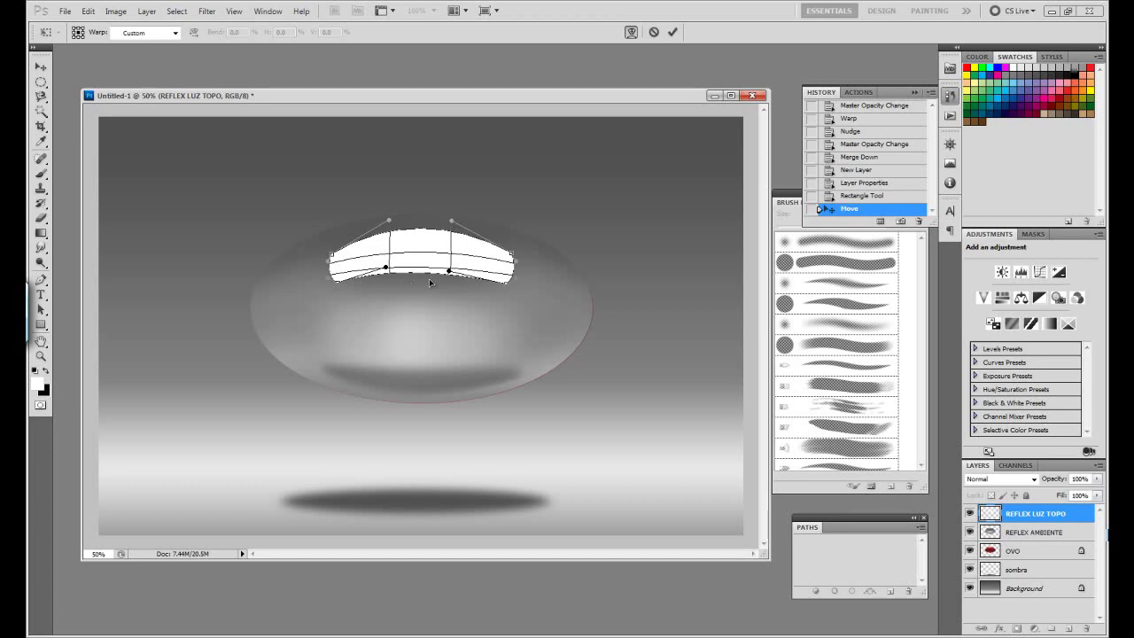
{"action": "left_click_drag", "start_coordinate": [449, 272], "coordinate": [389, 268]}
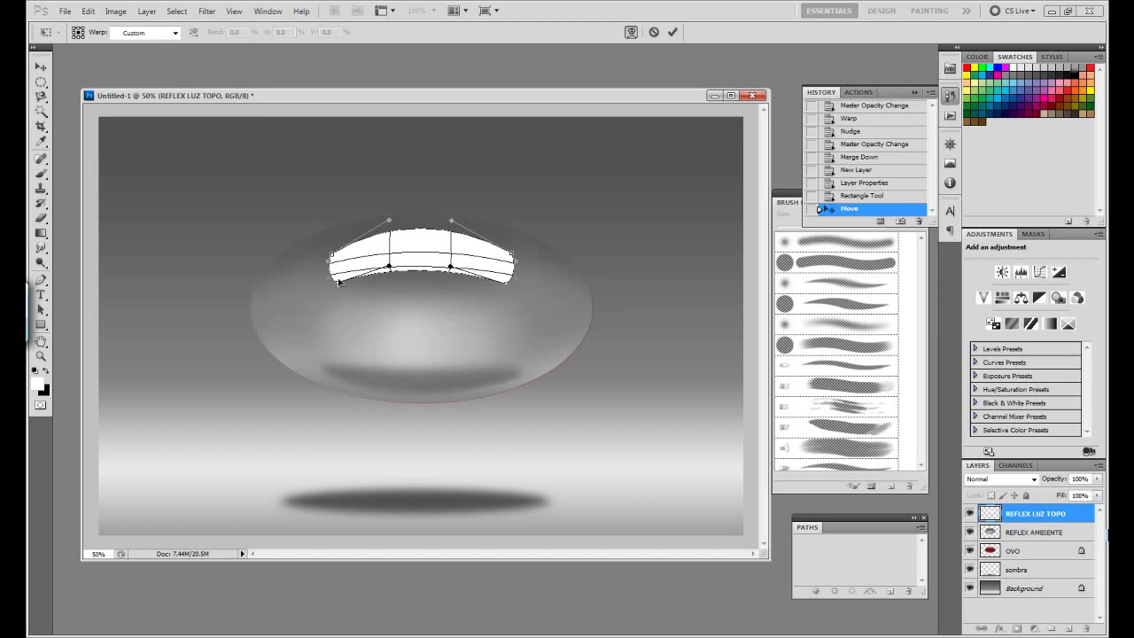
{"action": "left_click", "coordinate": [670, 32]}
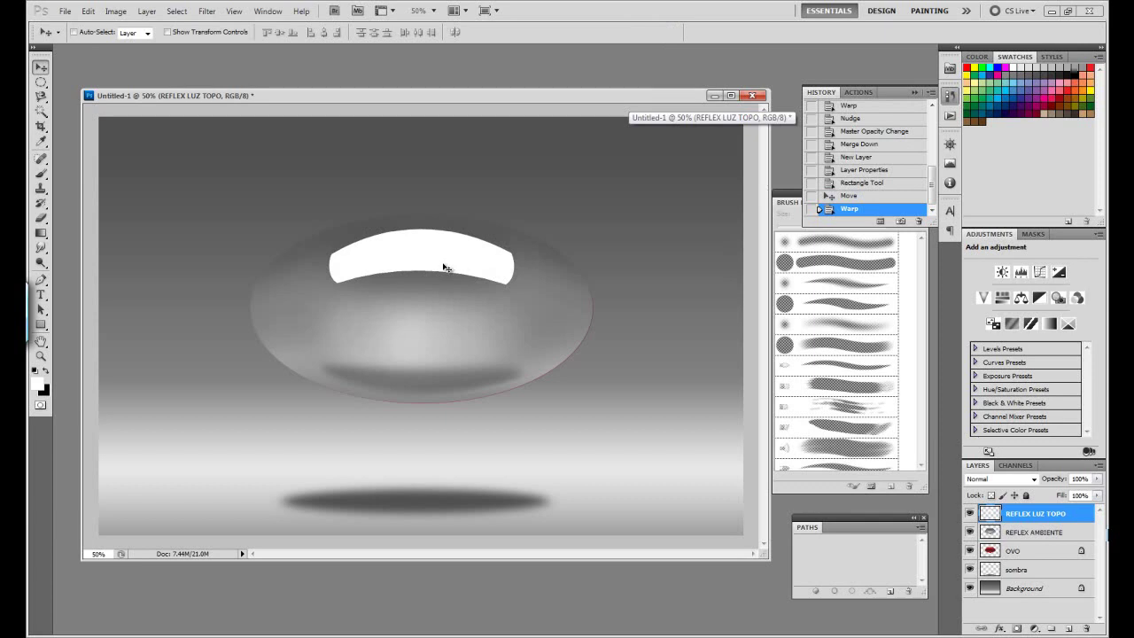
Squash the white highlight band's height to about 82%
{"action": "key", "text": "ctrl+t"}
{"action": "mouse_move", "coordinate": [426, 224]}
{"action": "left_mouse_down"}
{"action": "mouse_move", "coordinate": [421, 240]}
{"action": "mouse_move", "coordinate": [449, 247]}
{"action": "left_mouse_up"}
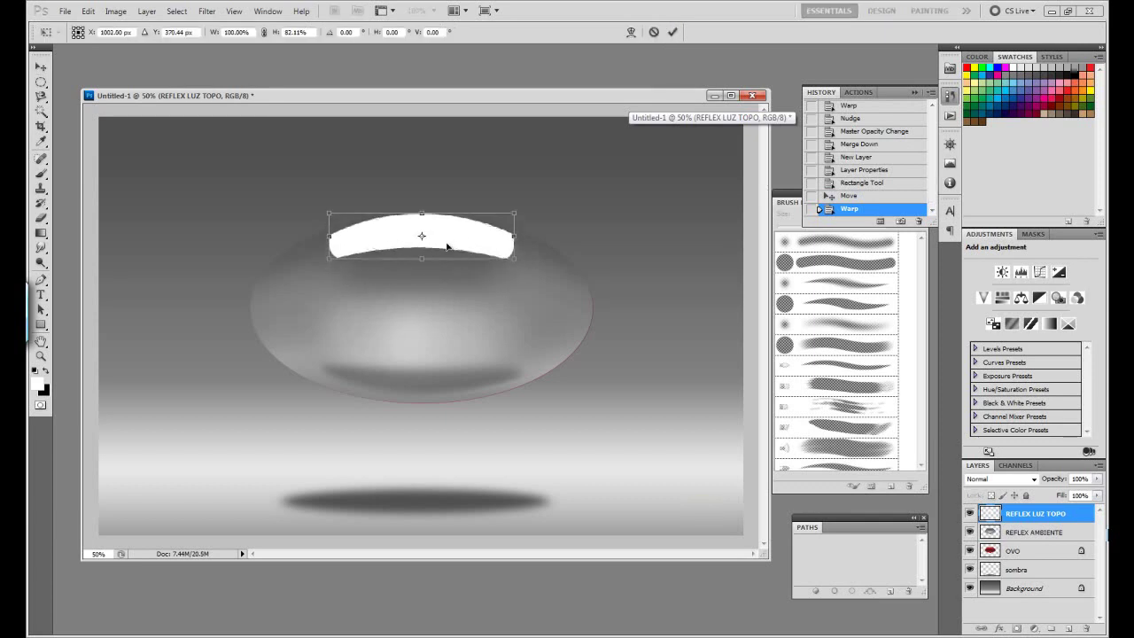
{"action": "left_click", "coordinate": [673, 33]}
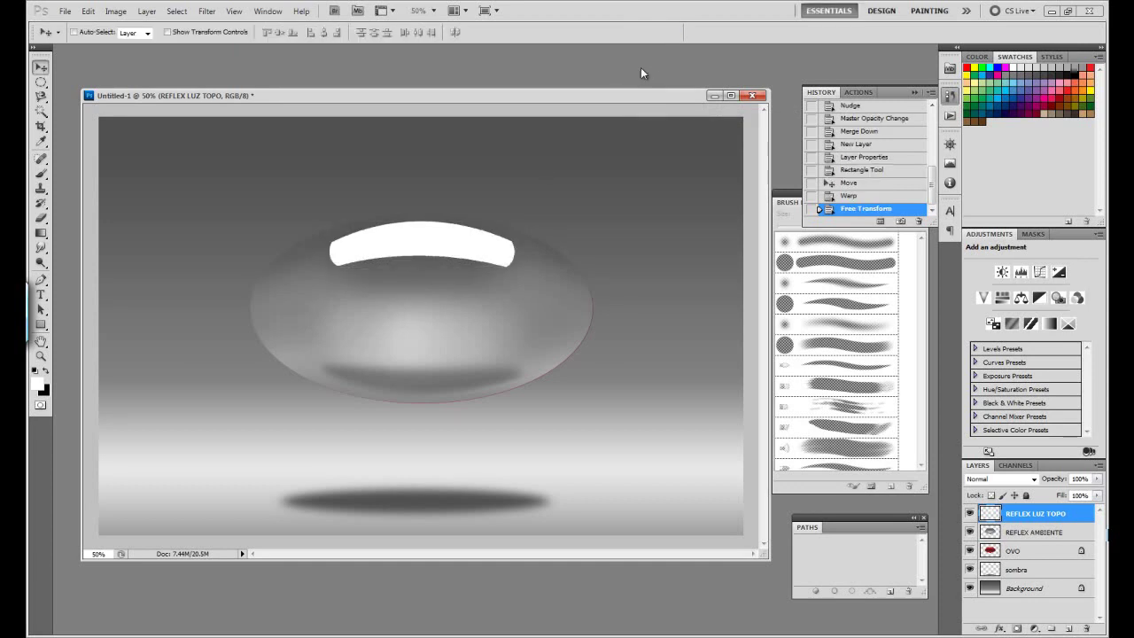
Delete the highlight's shape from REFLEX AMBIENTE with REFLEX LUZ TOPO hidden, then deselect
{"action": "key", "text": "ctrl"}
{"action": "left_click", "coordinate": [988, 516], "text": "ctrl"}
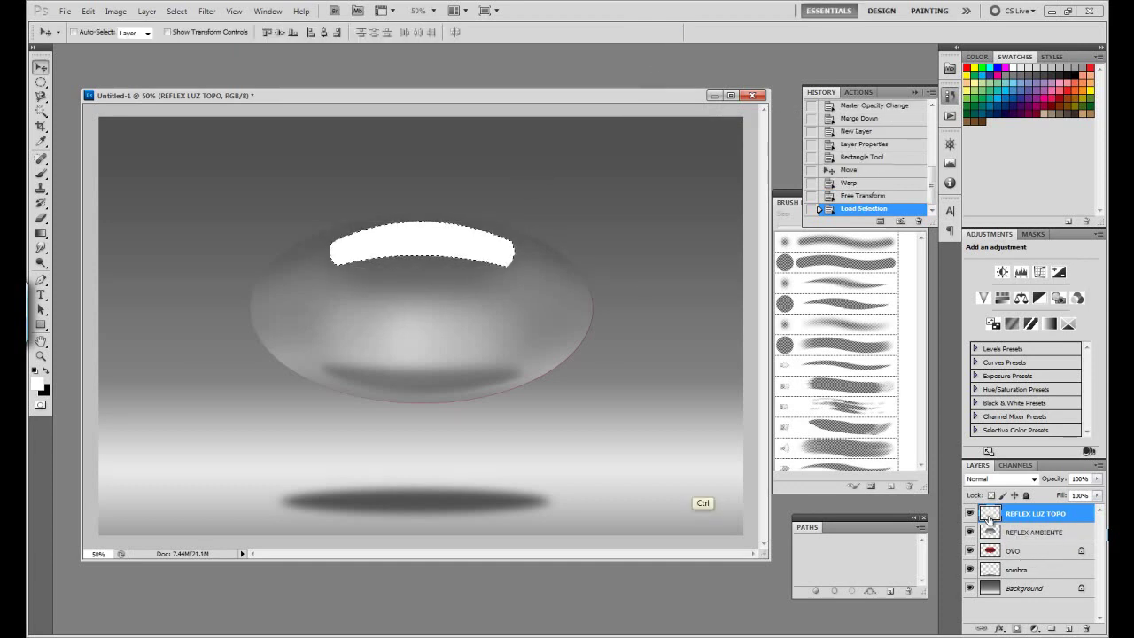
{"action": "left_click", "coordinate": [970, 514]}
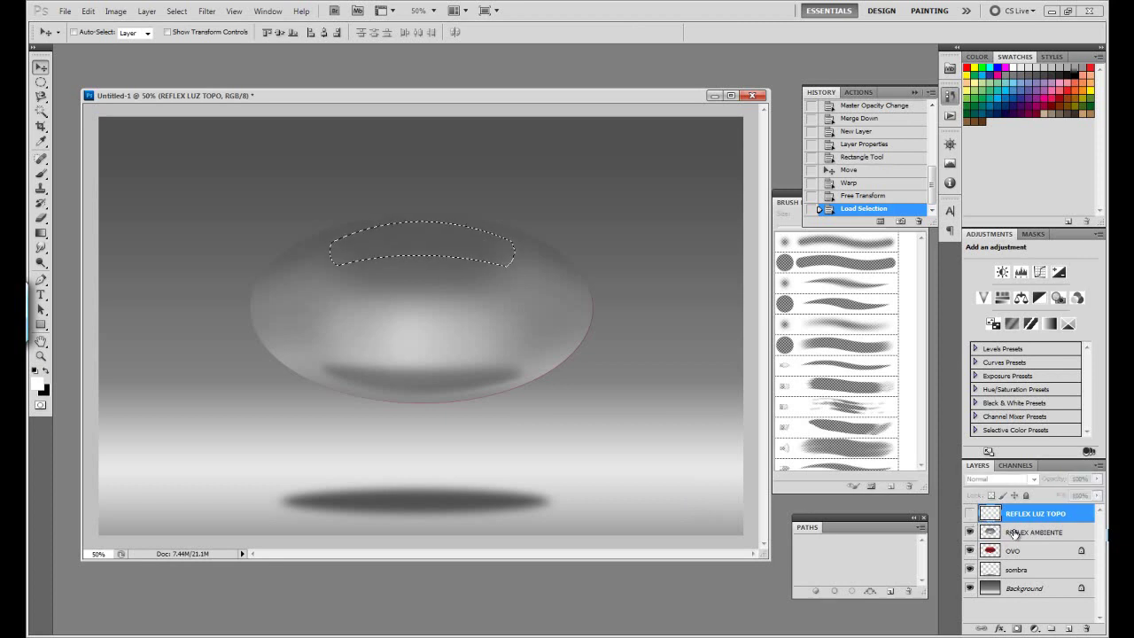
{"action": "left_click", "coordinate": [1001, 532]}
{"action": "key", "text": "Delete"}
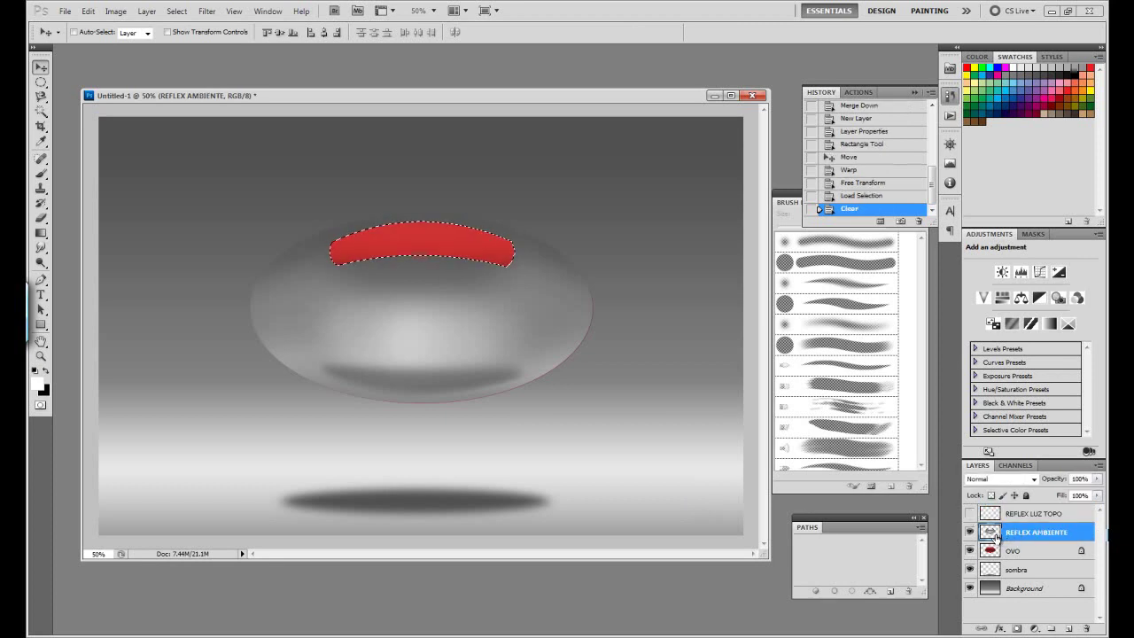
{"action": "key", "text": "ctrl"}
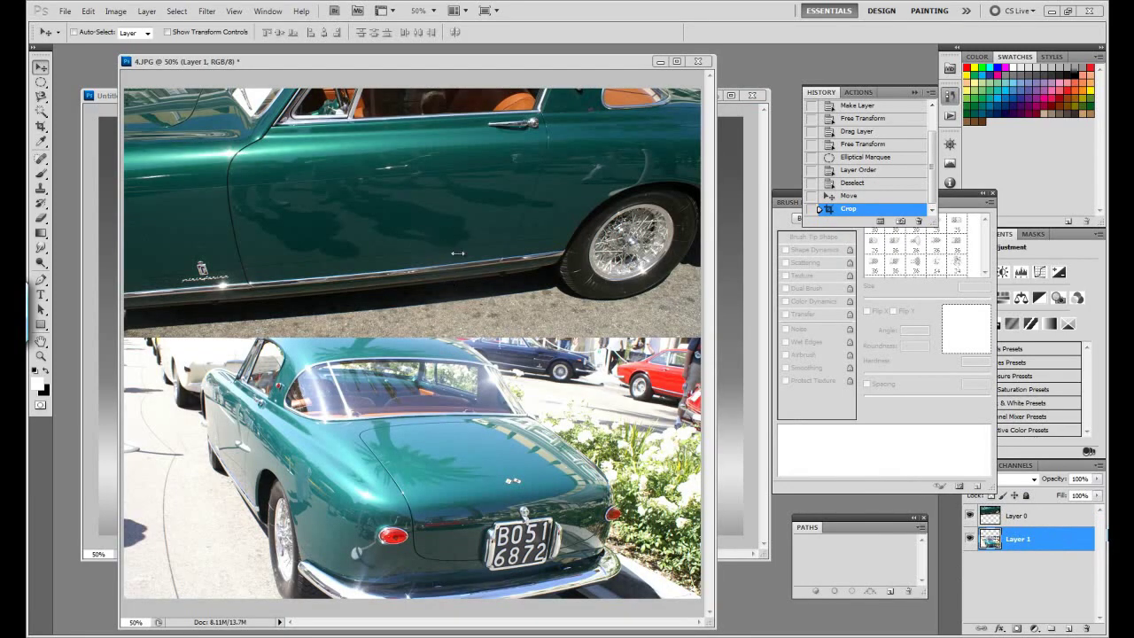
Close the 4.JPG photo without saving its changes
{"action": "left_click", "coordinate": [490, 64]}
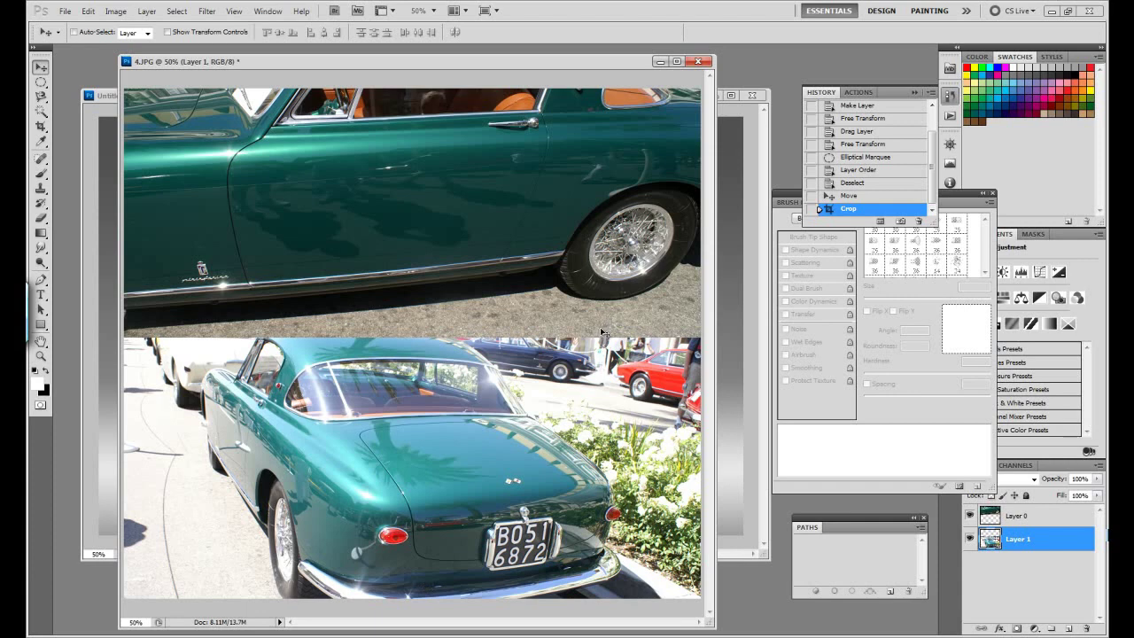
{"action": "left_click", "coordinate": [698, 61]}
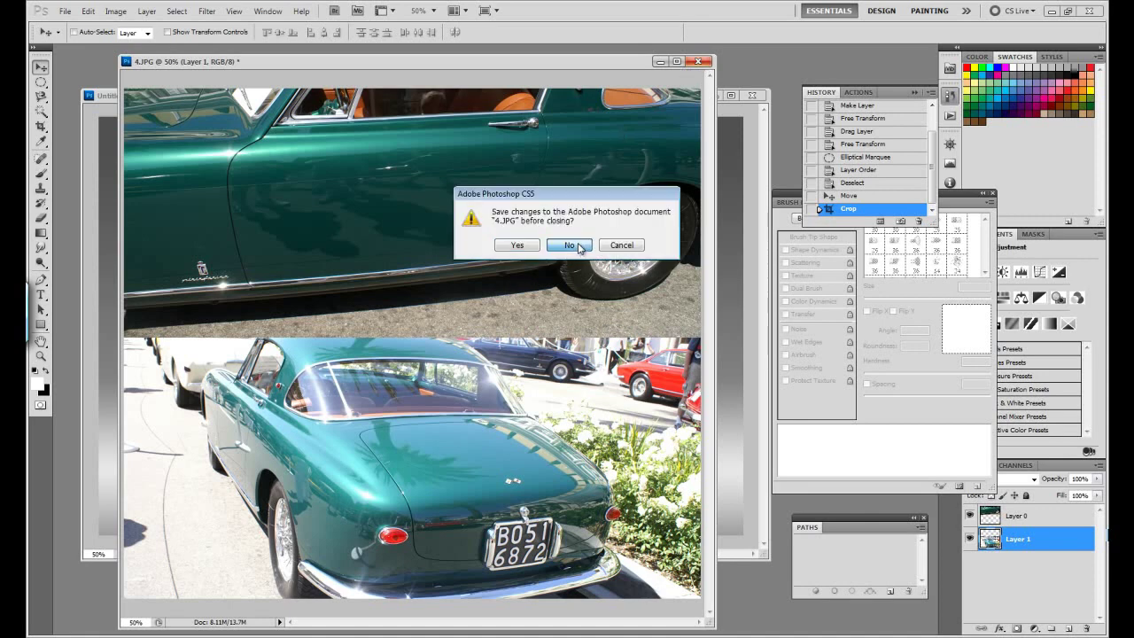
{"action": "left_click", "coordinate": [569, 244]}
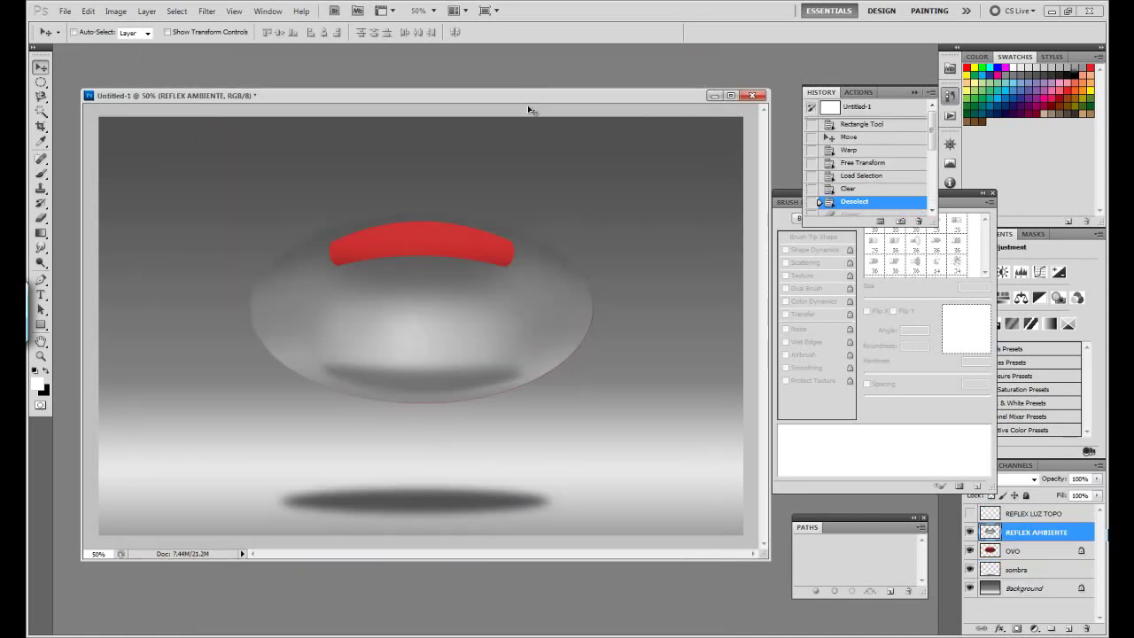
Set the eraser to a 353 px tip tilted -2° at 28% opacity
{"action": "left_click_drag", "start_coordinate": [568, 100], "coordinate": [557, 102]}
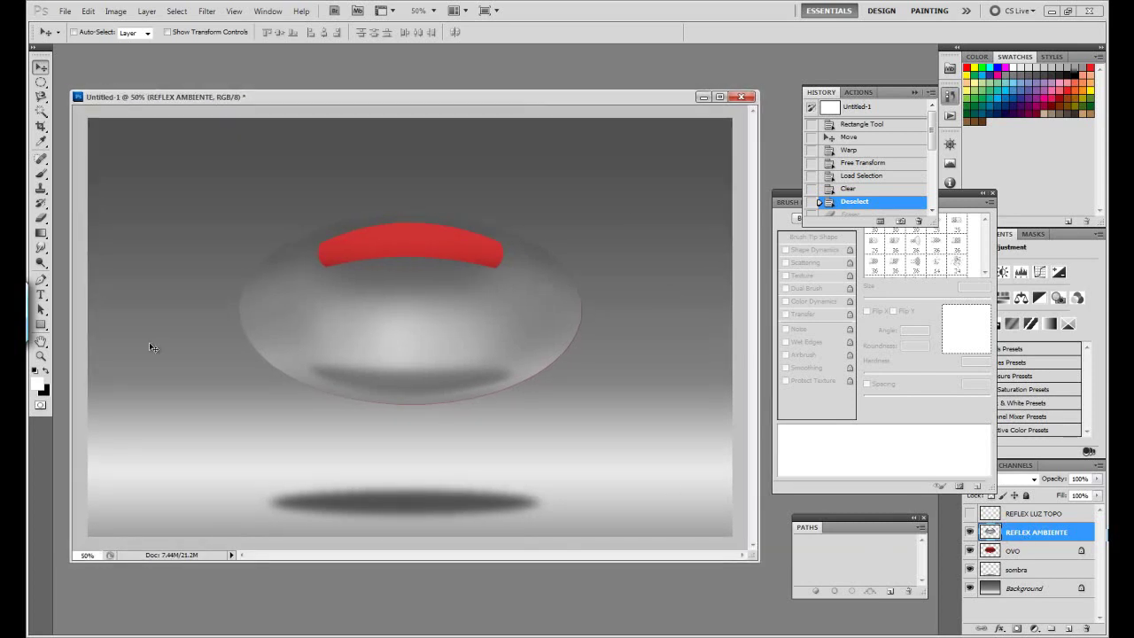
{"action": "left_click", "coordinate": [44, 218]}
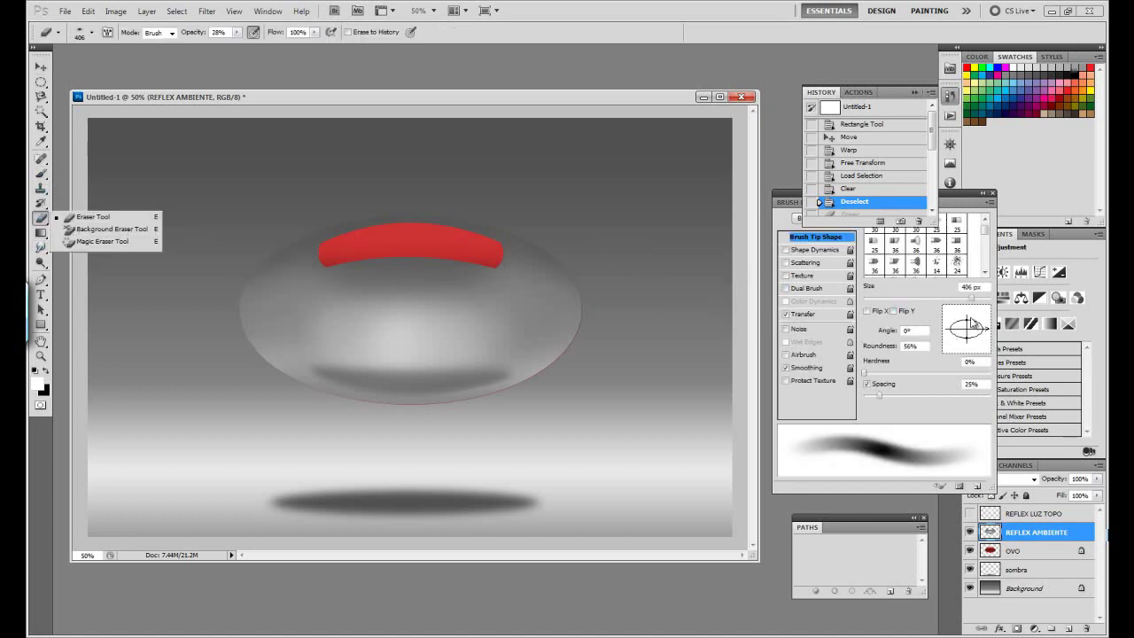
{"action": "mouse_move", "coordinate": [973, 327]}
{"action": "left_mouse_down"}
{"action": "mouse_move", "coordinate": [990, 334]}
{"action": "mouse_move", "coordinate": [932, 305]}
{"action": "left_mouse_up"}
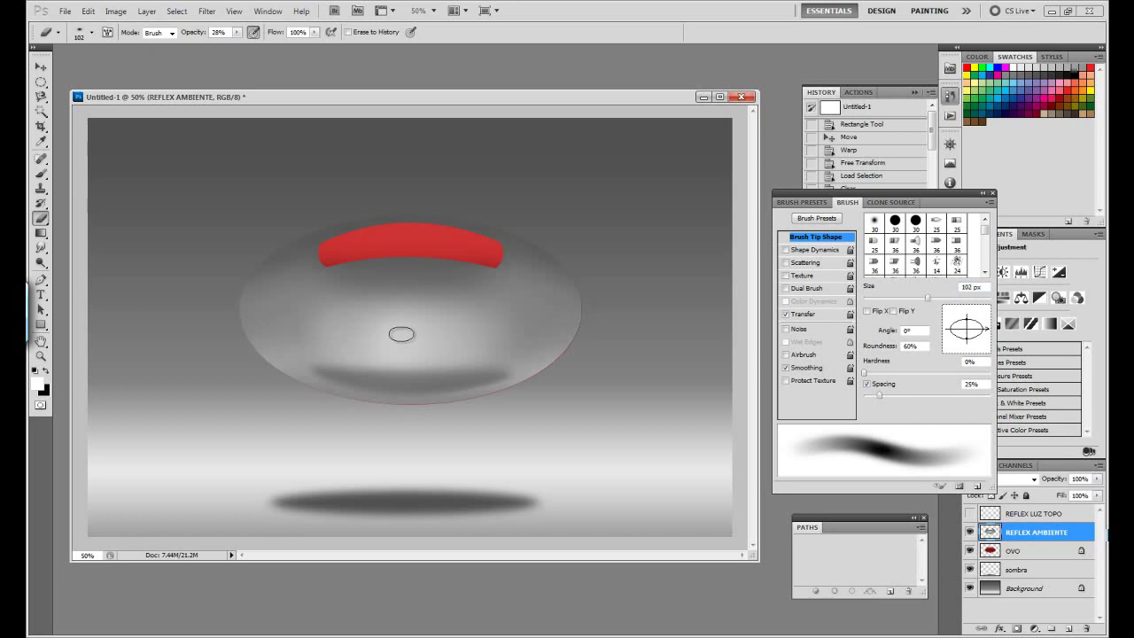
{"action": "key", "text": "alt"}
{"action": "left_click_drag", "start_coordinate": [437, 312], "coordinate": [478, 310]}
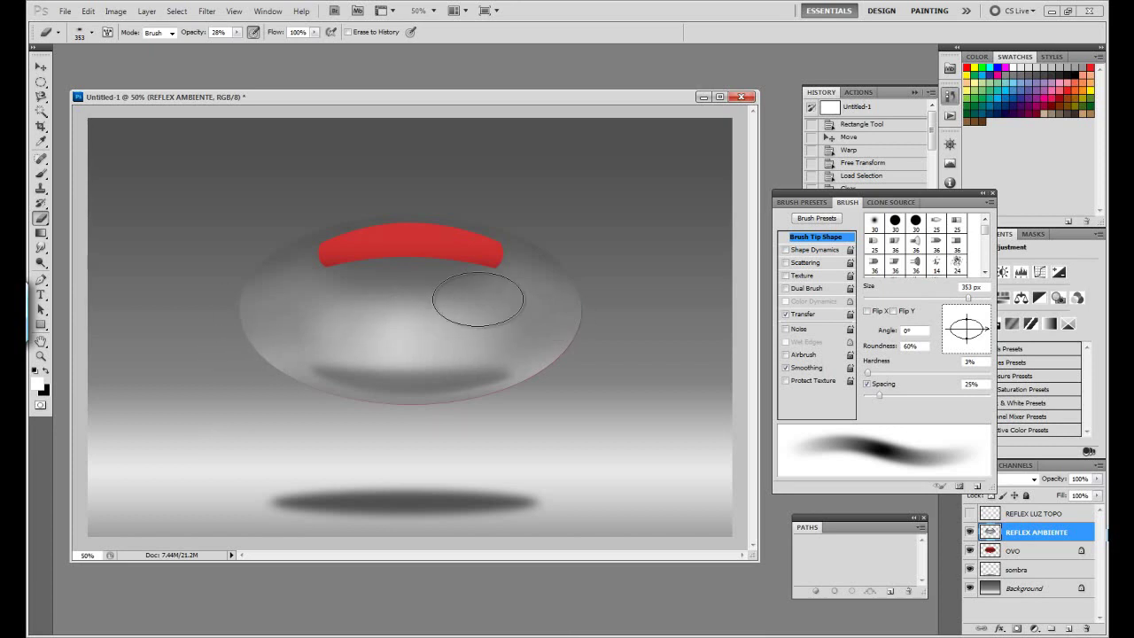
{"action": "left_click_drag", "start_coordinate": [231, 32], "coordinate": [209, 33]}
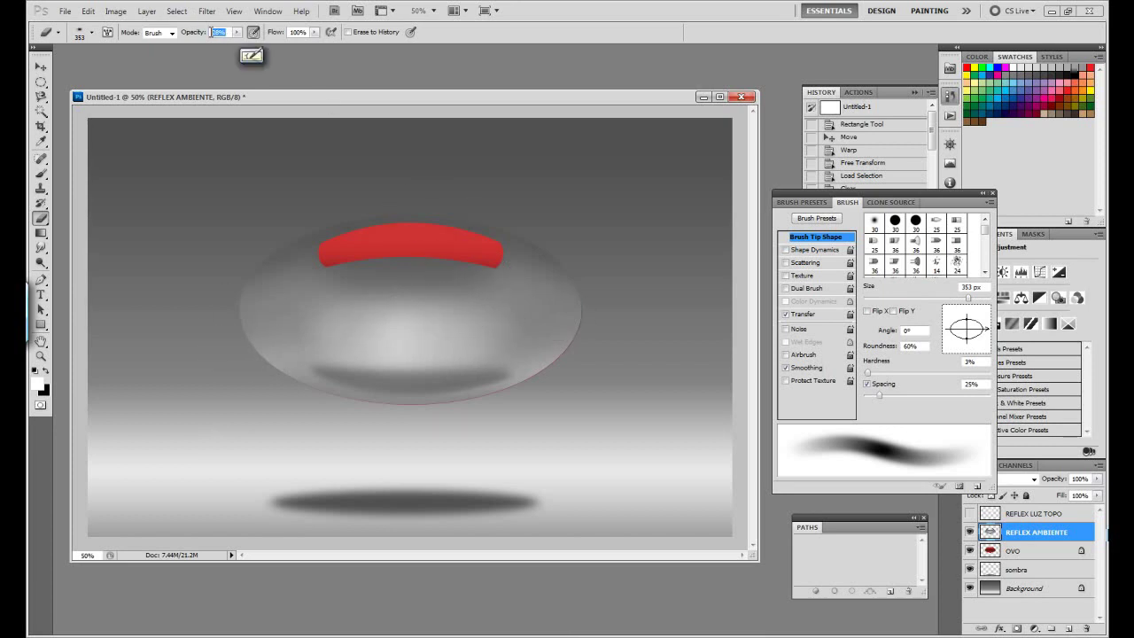
Paint soft red inside the egg, erase the heavy areas, and reveal REFLEX LUZ TOPO
{"action": "left_click_drag", "start_coordinate": [403, 315], "coordinate": [370, 316]}
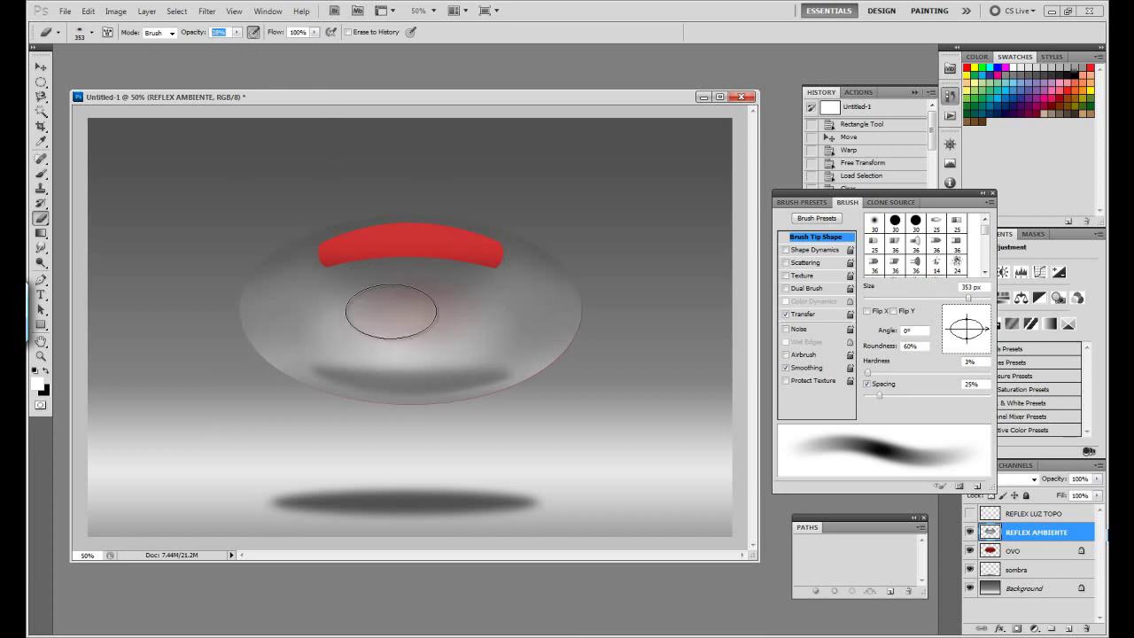
{"action": "mouse_move", "coordinate": [370, 317]}
{"action": "left_mouse_down"}
{"action": "mouse_move", "coordinate": [380, 291]}
{"action": "mouse_move", "coordinate": [332, 320]}
{"action": "mouse_move", "coordinate": [354, 324]}
{"action": "mouse_move", "coordinate": [324, 317]}
{"action": "mouse_move", "coordinate": [510, 308]}
{"action": "mouse_move", "coordinate": [467, 316]}
{"action": "mouse_move", "coordinate": [456, 302]}
{"action": "mouse_move", "coordinate": [501, 316]}
{"action": "mouse_move", "coordinate": [490, 329]}
{"action": "left_mouse_up"}
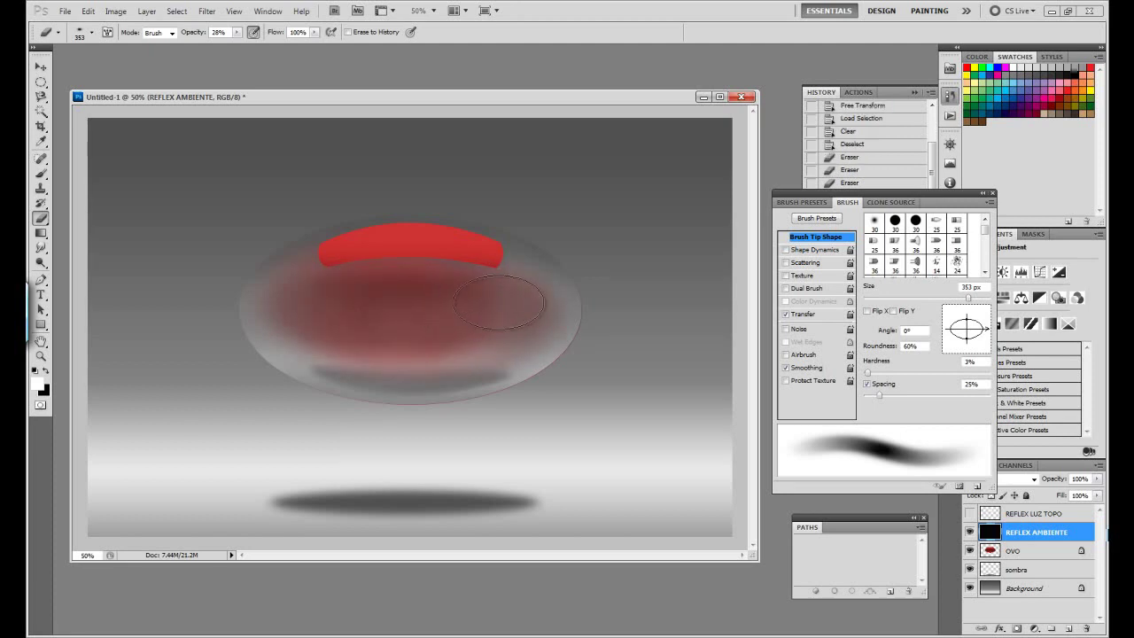
{"action": "left_click_drag", "start_coordinate": [509, 266], "coordinate": [278, 319]}
{"action": "left_click_drag", "start_coordinate": [331, 273], "coordinate": [364, 292]}
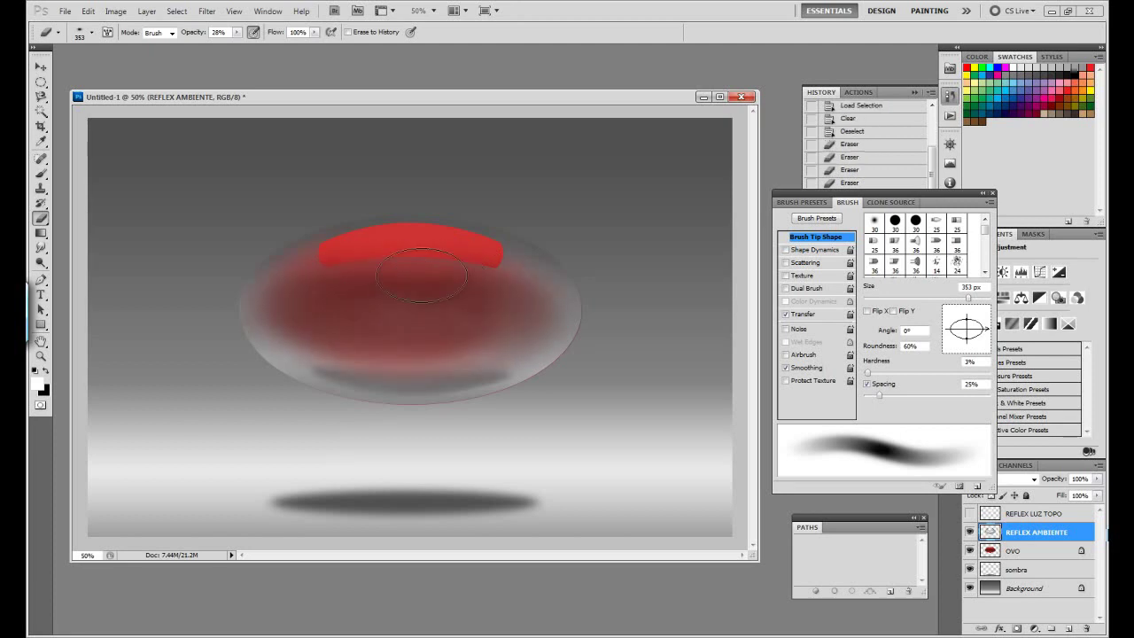
{"action": "mouse_move", "coordinate": [360, 328]}
{"action": "left_mouse_down"}
{"action": "mouse_move", "coordinate": [283, 296]}
{"action": "mouse_move", "coordinate": [465, 358]}
{"action": "mouse_move", "coordinate": [496, 320]}
{"action": "left_mouse_up"}
{"action": "left_click_drag", "start_coordinate": [490, 280], "coordinate": [380, 262]}
{"action": "mouse_move", "coordinate": [328, 318]}
{"action": "left_mouse_down"}
{"action": "mouse_move", "coordinate": [461, 292]}
{"action": "mouse_move", "coordinate": [521, 297]}
{"action": "left_mouse_up"}
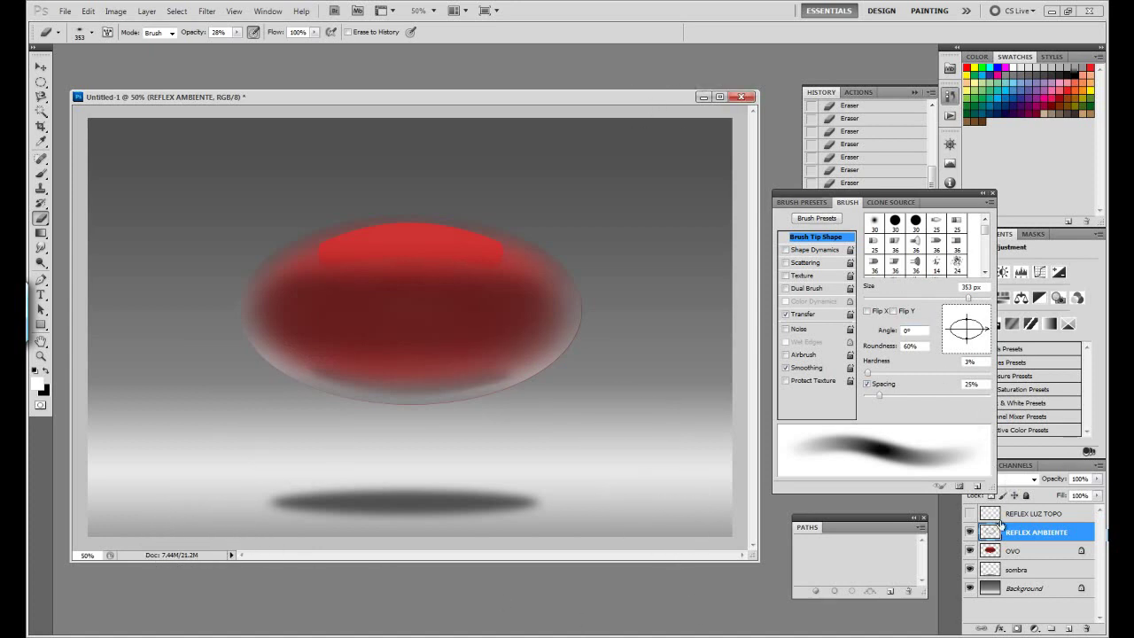
{"action": "left_click", "coordinate": [969, 513]}
Fade the REFLEX LUZ TOPO highlight's top edge to pink, then add an empty layer above
{"action": "left_click", "coordinate": [1023, 512]}
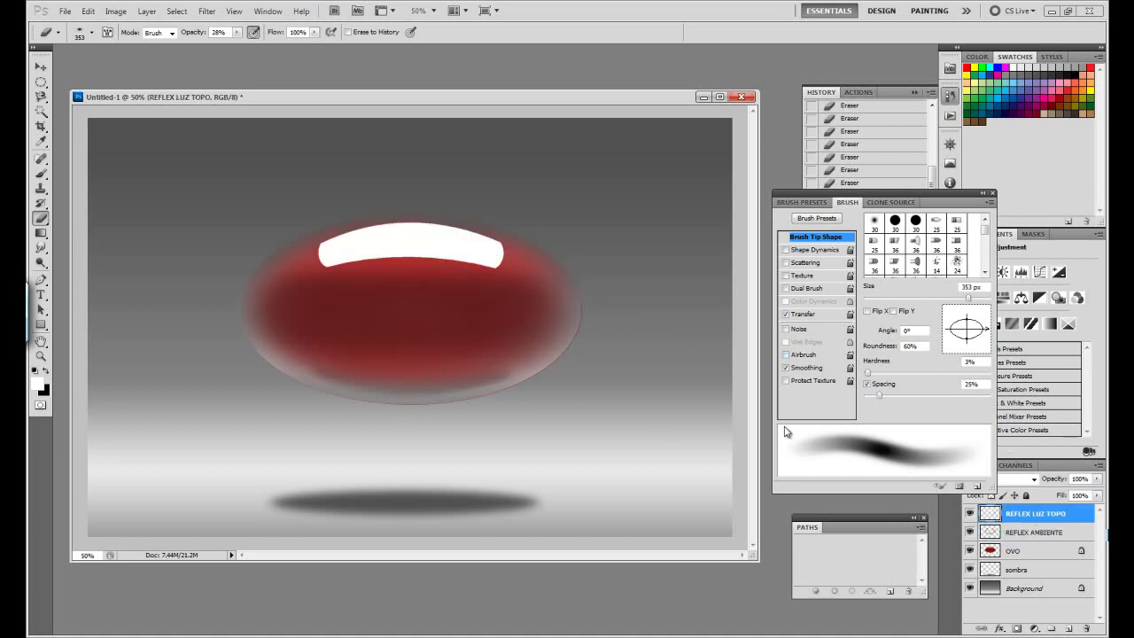
{"action": "mouse_move", "coordinate": [404, 201]}
{"action": "left_mouse_down"}
{"action": "mouse_move", "coordinate": [417, 196]}
{"action": "mouse_move", "coordinate": [342, 190]}
{"action": "mouse_move", "coordinate": [474, 219]}
{"action": "mouse_move", "coordinate": [292, 232]}
{"action": "mouse_move", "coordinate": [550, 239]}
{"action": "left_mouse_up"}
{"action": "mouse_move", "coordinate": [388, 192]}
{"action": "left_mouse_down"}
{"action": "mouse_move", "coordinate": [381, 213]}
{"action": "mouse_move", "coordinate": [465, 207]}
{"action": "mouse_move", "coordinate": [367, 212]}
{"action": "mouse_move", "coordinate": [456, 213]}
{"action": "mouse_move", "coordinate": [378, 211]}
{"action": "mouse_move", "coordinate": [381, 220]}
{"action": "mouse_move", "coordinate": [456, 215]}
{"action": "mouse_move", "coordinate": [354, 203]}
{"action": "mouse_move", "coordinate": [497, 222]}
{"action": "mouse_move", "coordinate": [304, 215]}
{"action": "mouse_move", "coordinate": [519, 215]}
{"action": "left_mouse_up"}
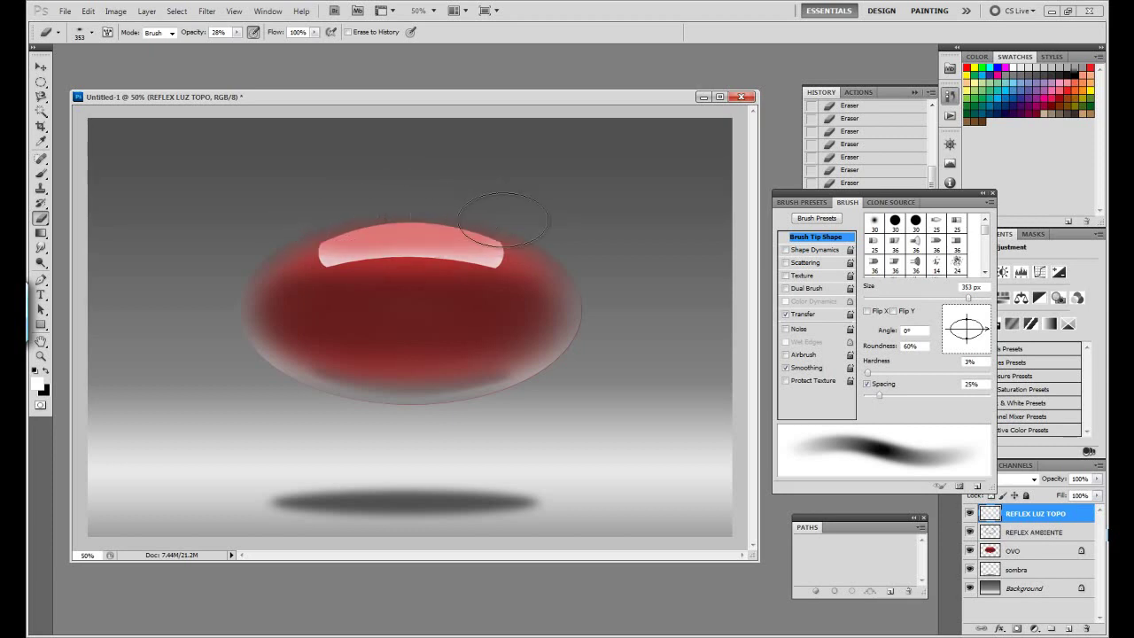
{"action": "mouse_move", "coordinate": [393, 228]}
{"action": "left_mouse_down"}
{"action": "mouse_move", "coordinate": [354, 198]}
{"action": "mouse_move", "coordinate": [455, 212]}
{"action": "left_mouse_up"}
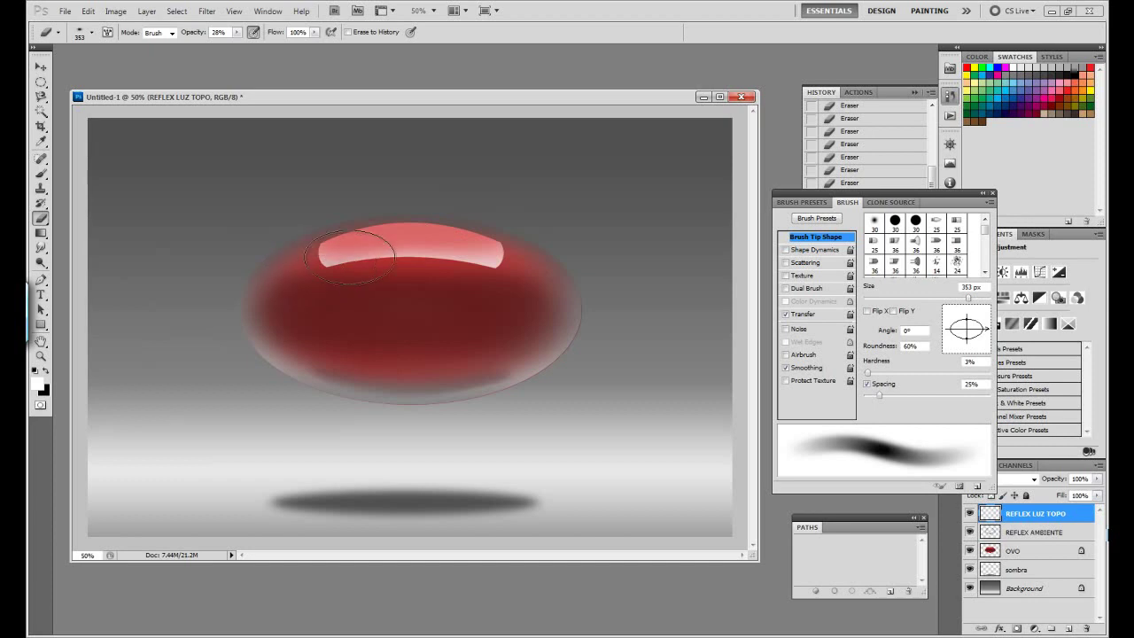
{"action": "left_click_drag", "start_coordinate": [354, 252], "coordinate": [460, 252]}
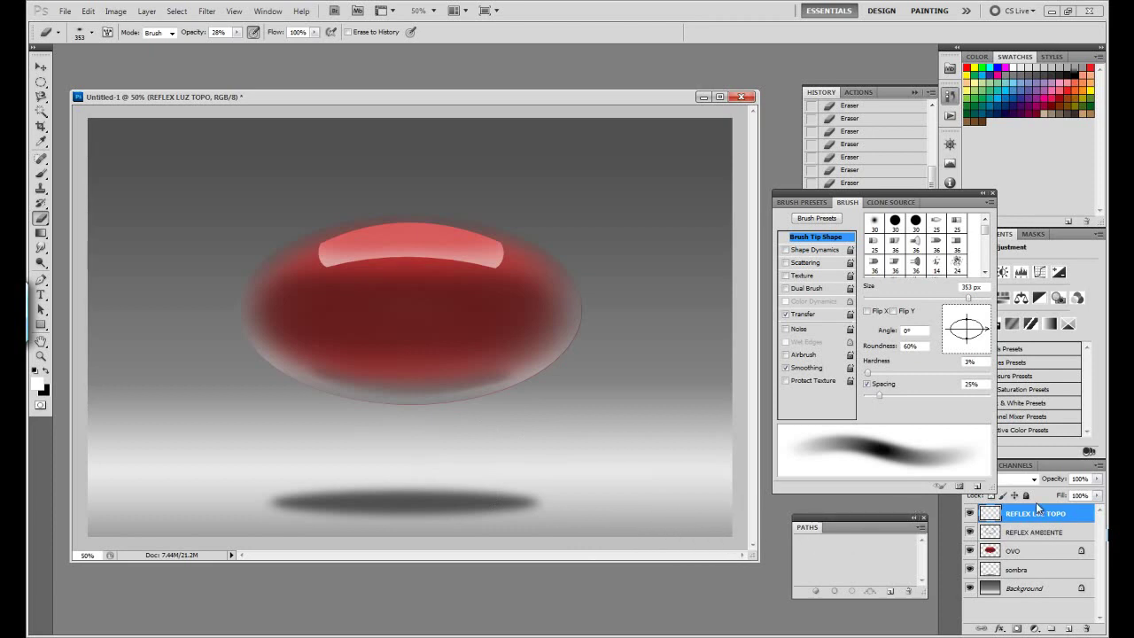
{"action": "left_click", "coordinate": [1068, 630]}
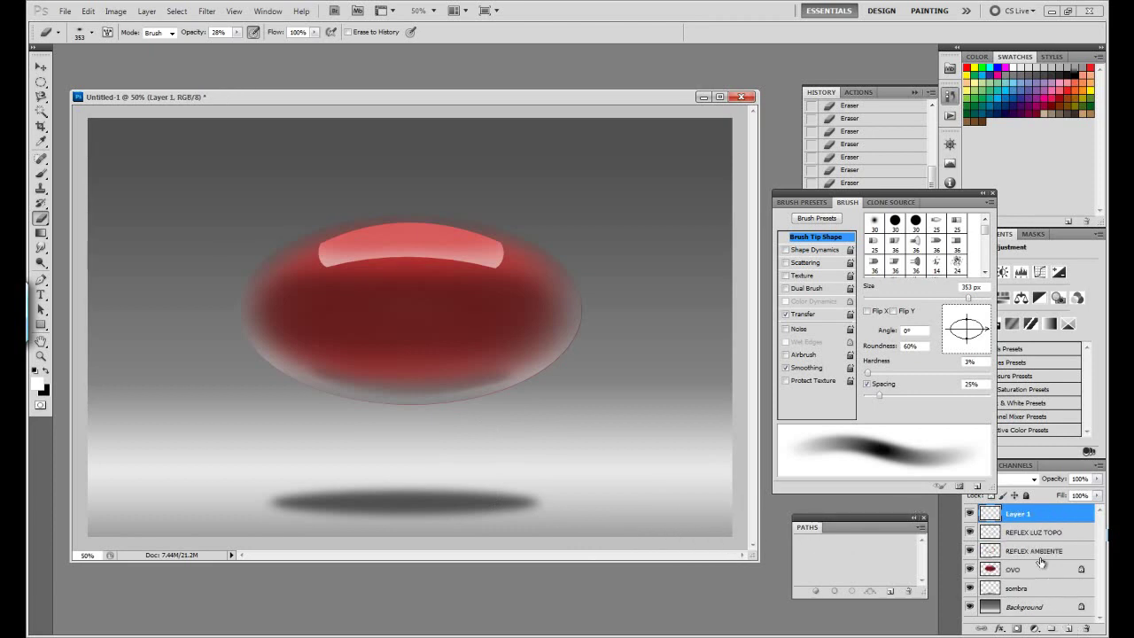
Name the new layer FISSURA and pen a curved path from the egg's top right downward
{"action": "double_click", "coordinate": [1018, 514]}
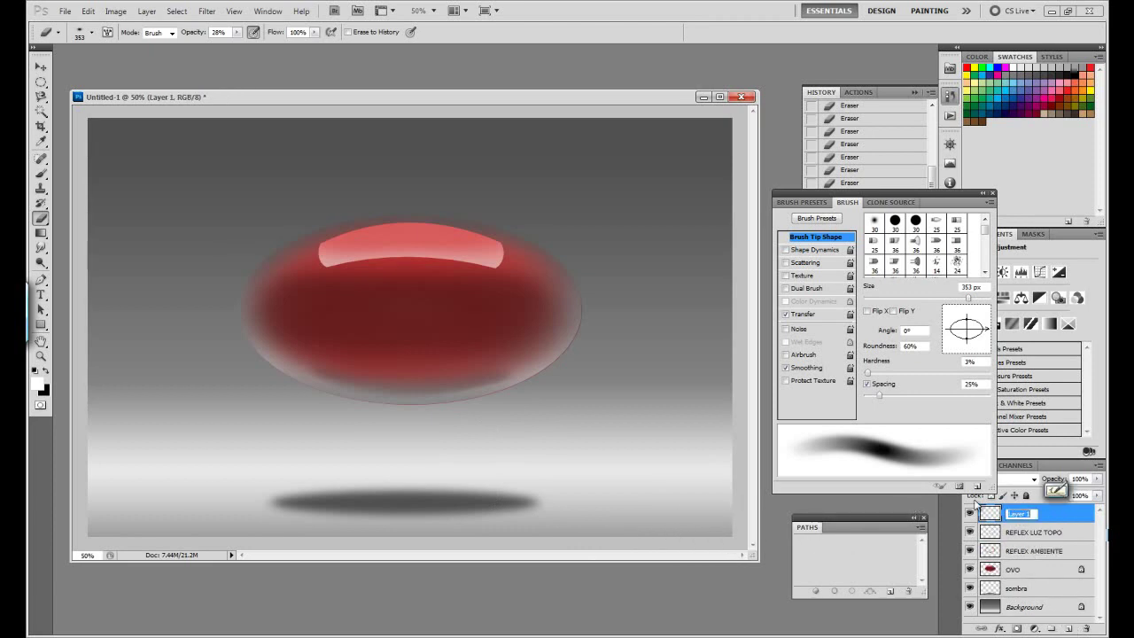
{"action": "type", "text": "FISSUR"}
{"action": "type", "text": "URA"}
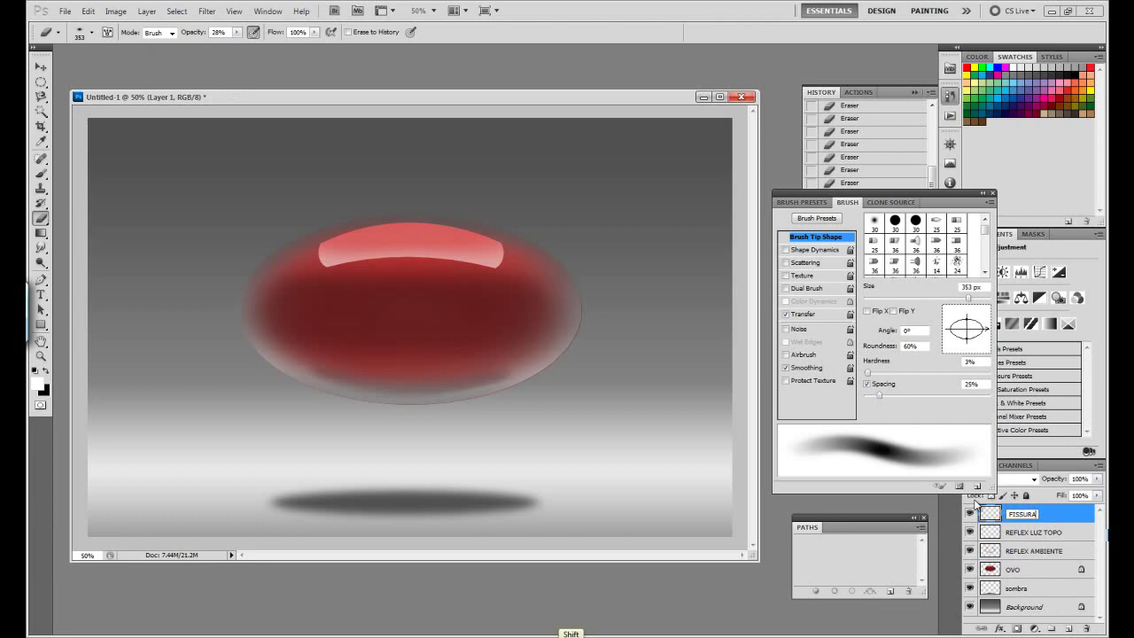
{"action": "key", "text": "Return"}
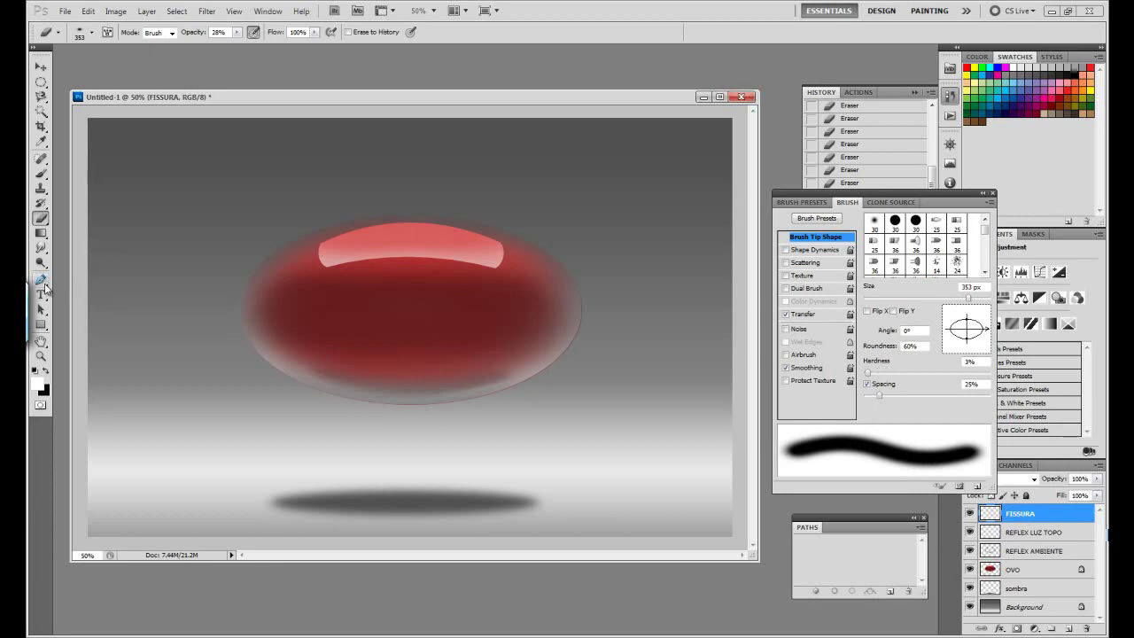
{"action": "left_click_drag", "start_coordinate": [42, 282], "coordinate": [81, 280]}
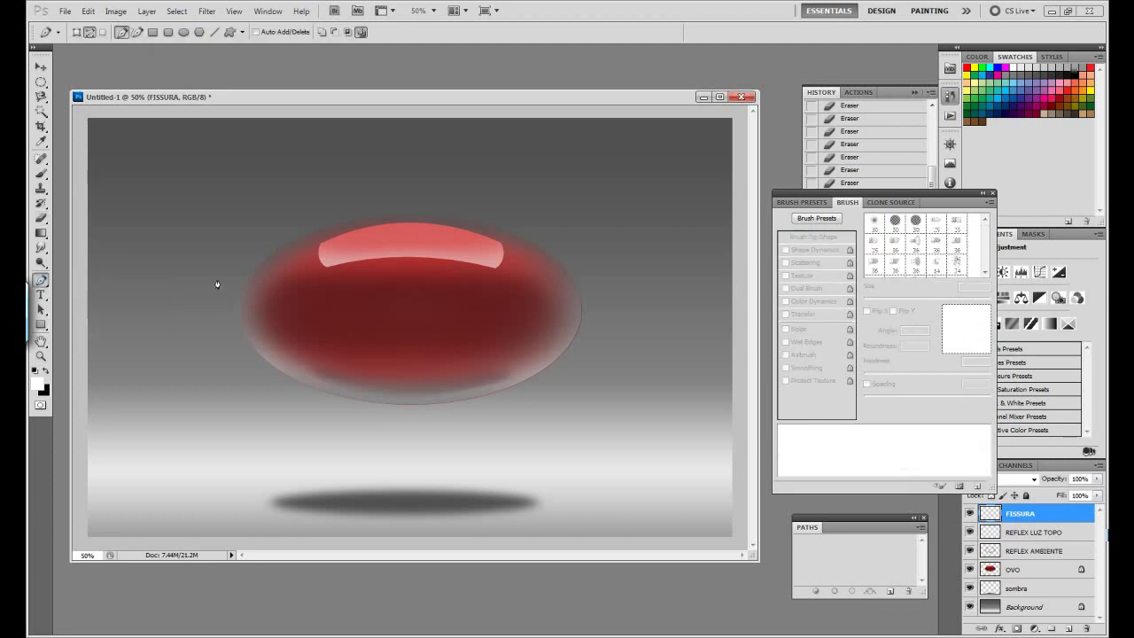
{"action": "left_click", "coordinate": [517, 224]}
{"action": "left_click_drag", "start_coordinate": [490, 287], "coordinate": [470, 306]}
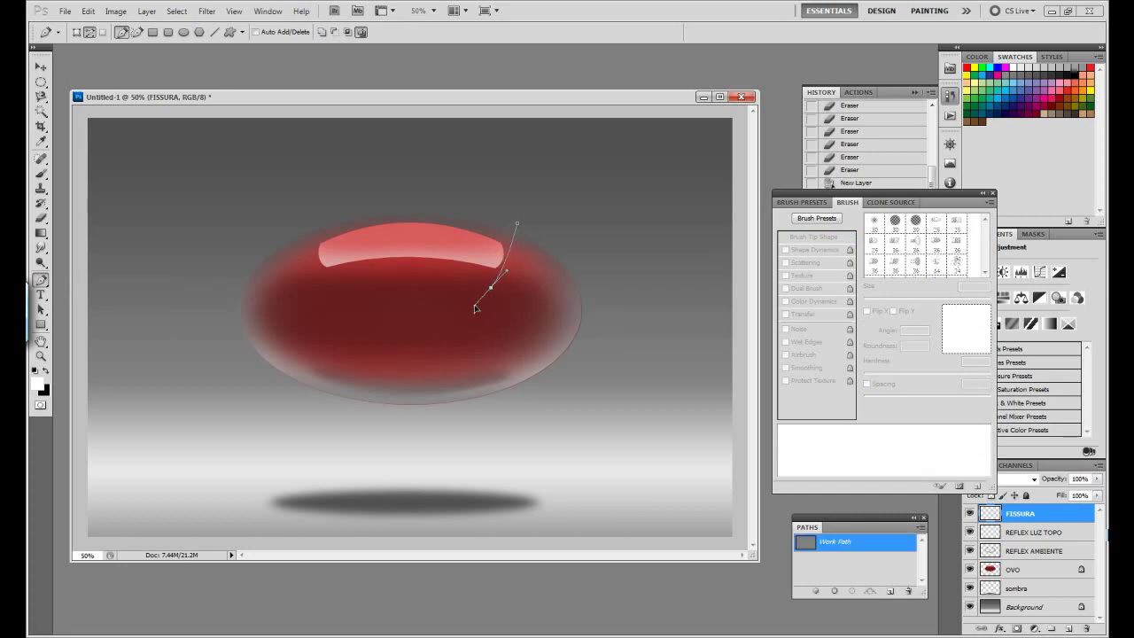
{"action": "left_click_drag", "start_coordinate": [355, 321], "coordinate": [335, 326]}
{"action": "left_click_drag", "start_coordinate": [306, 397], "coordinate": [308, 432]}
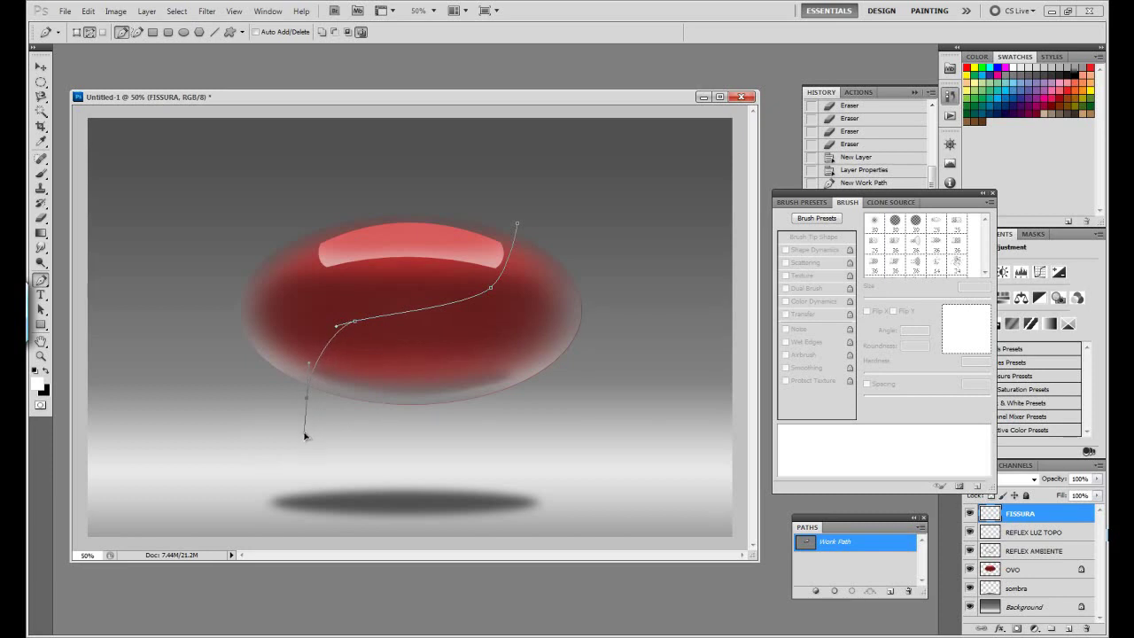
{"action": "left_click_drag", "start_coordinate": [304, 434], "coordinate": [305, 433]}
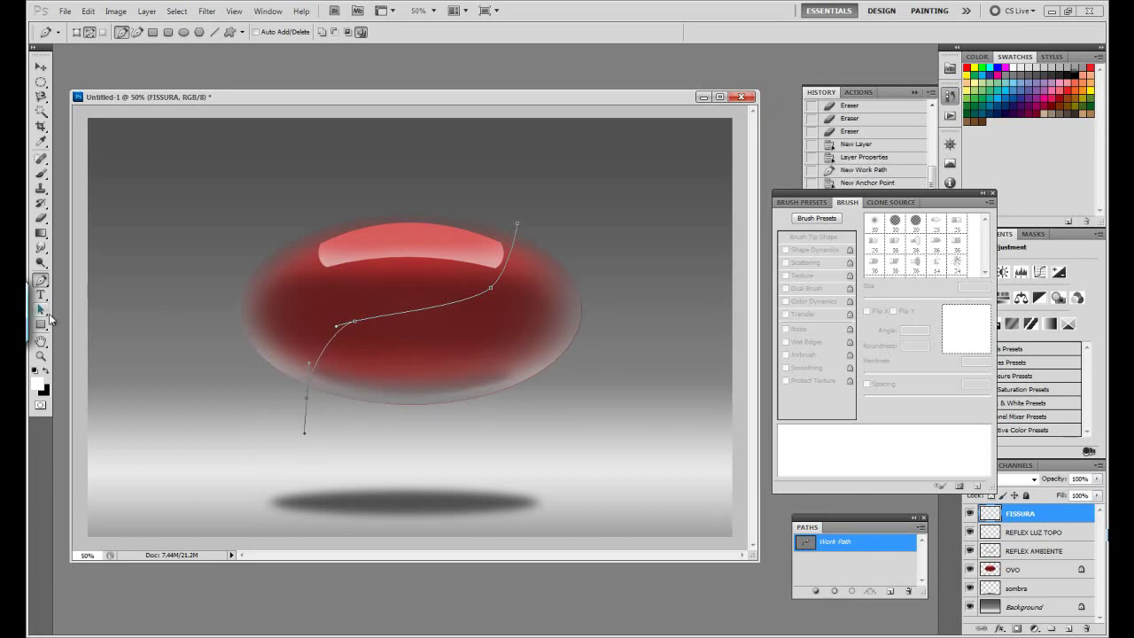
Reshape the crack path's anchors and curve handles with the Direct Selection Tool
{"action": "left_click", "coordinate": [48, 316]}
{"action": "left_click", "coordinate": [84, 324]}
{"action": "left_click", "coordinate": [490, 290]}
{"action": "left_click_drag", "start_coordinate": [514, 272], "coordinate": [529, 263]}
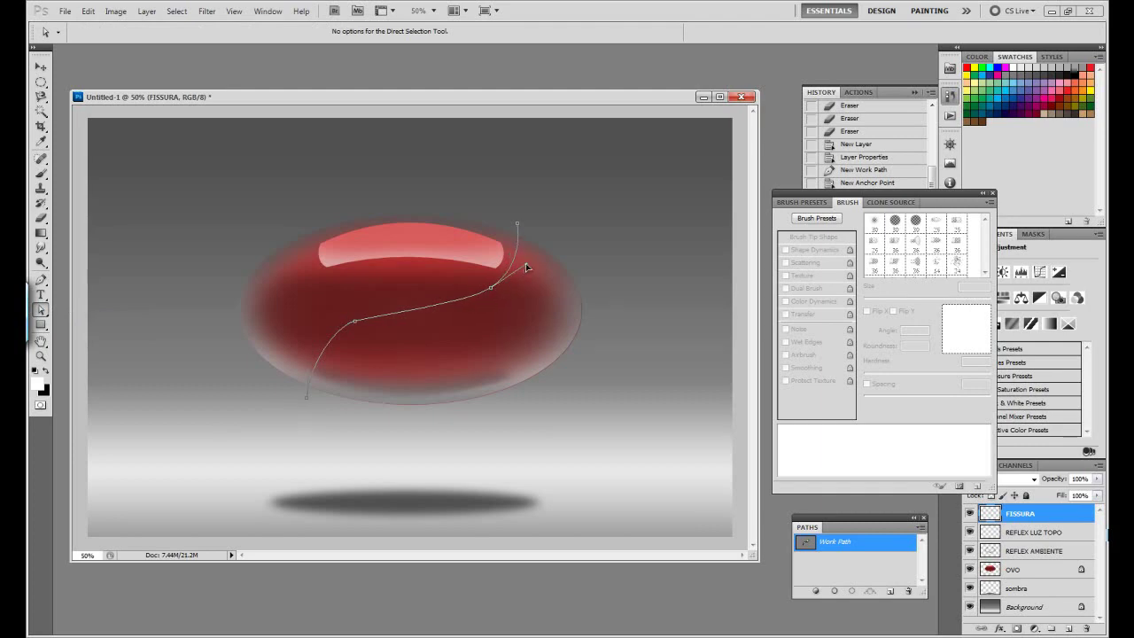
{"action": "left_click", "coordinate": [523, 227]}
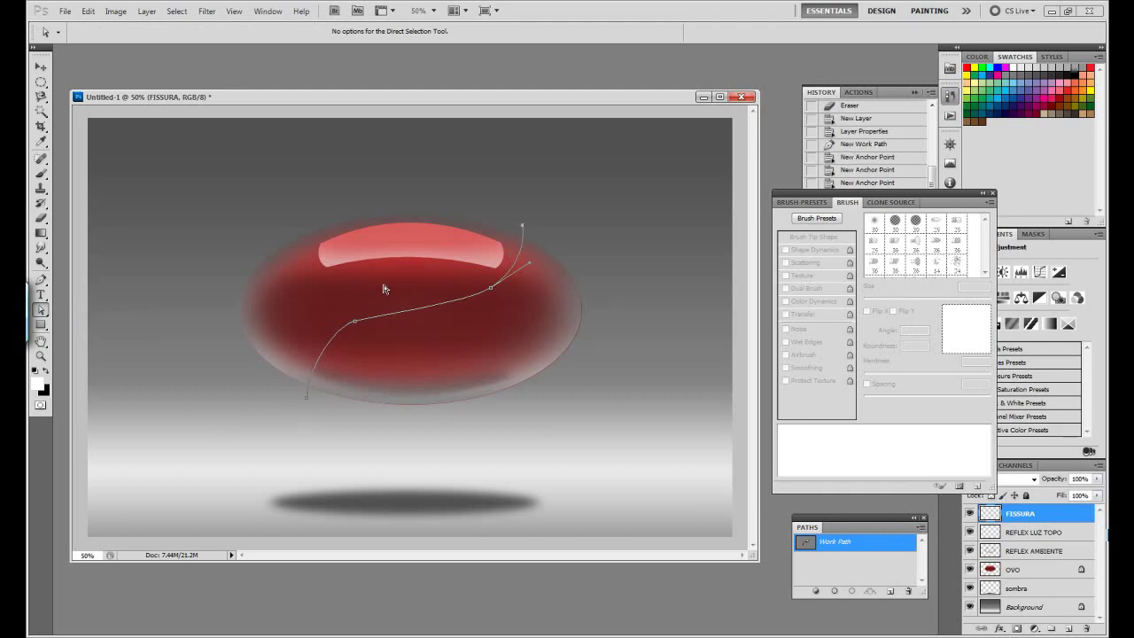
{"action": "left_click_drag", "start_coordinate": [354, 327], "coordinate": [328, 333]}
{"action": "left_click_drag", "start_coordinate": [375, 316], "coordinate": [356, 321]}
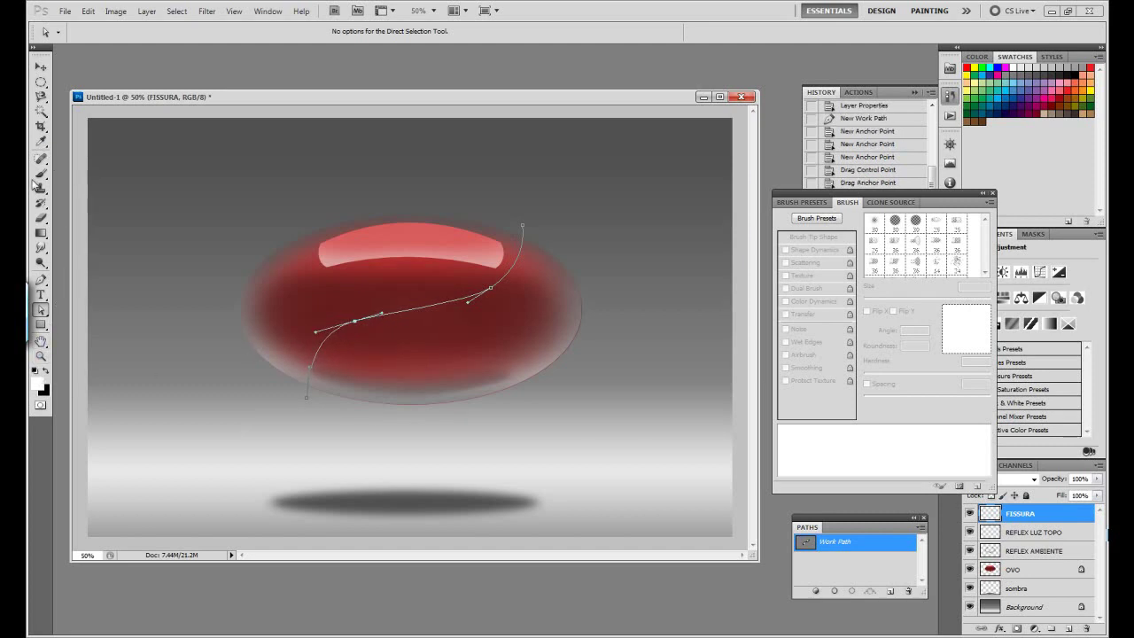
{"action": "left_click", "coordinate": [41, 173]}
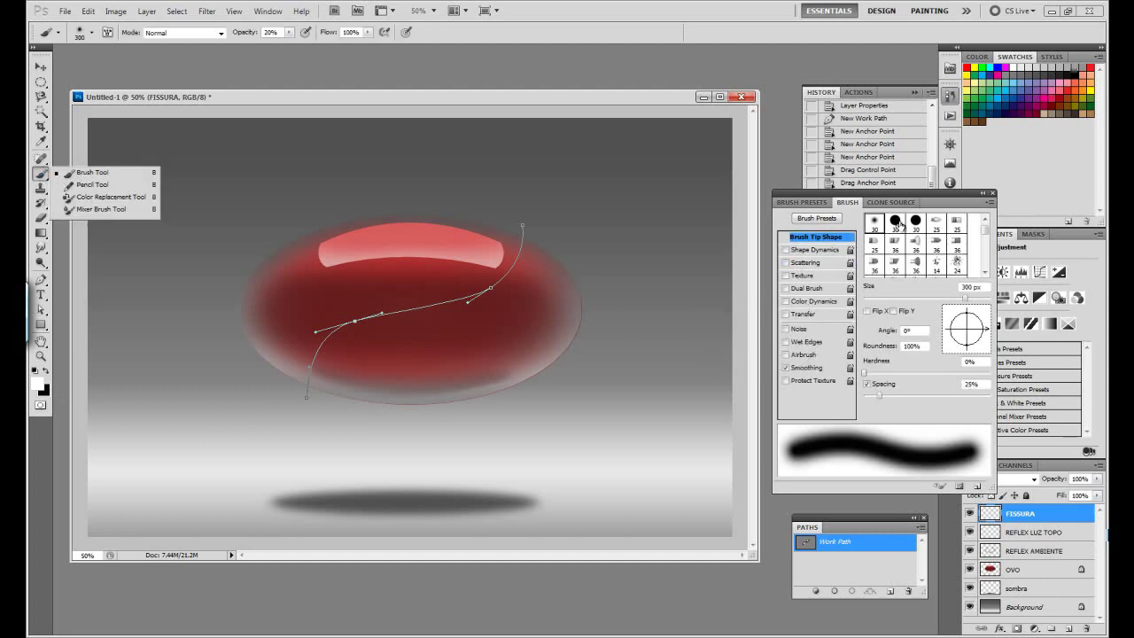
Choose a hard round brush and shrink it to 5 px
{"action": "left_click", "coordinate": [895, 221]}
{"action": "left_click", "coordinate": [974, 287]}
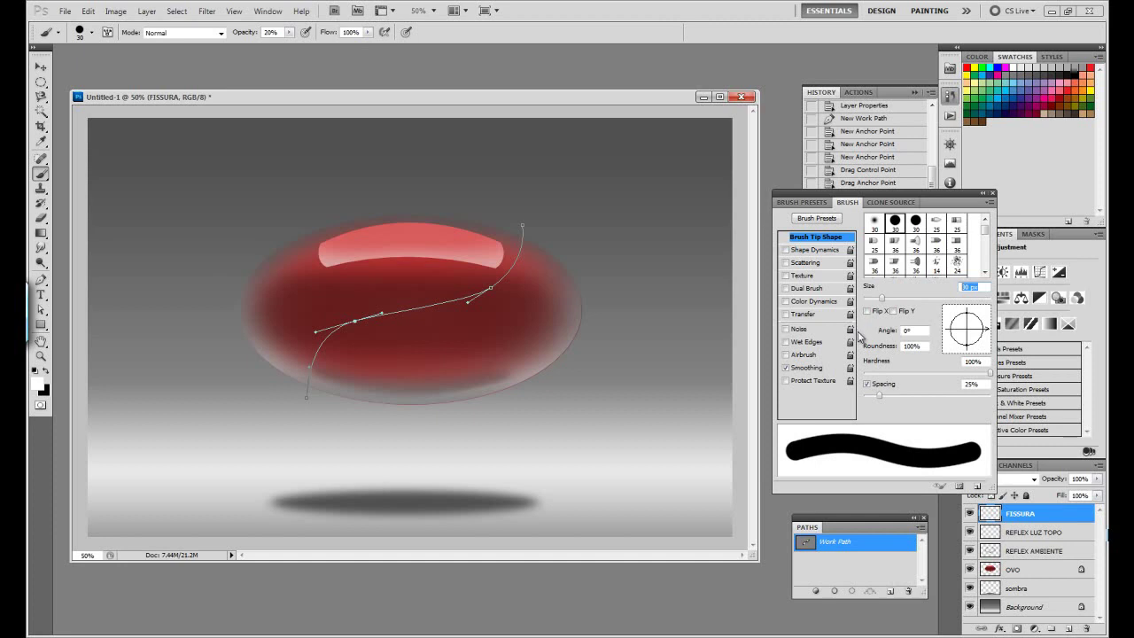
{"action": "type", "text": "5"}
{"action": "key", "text": "Return"}
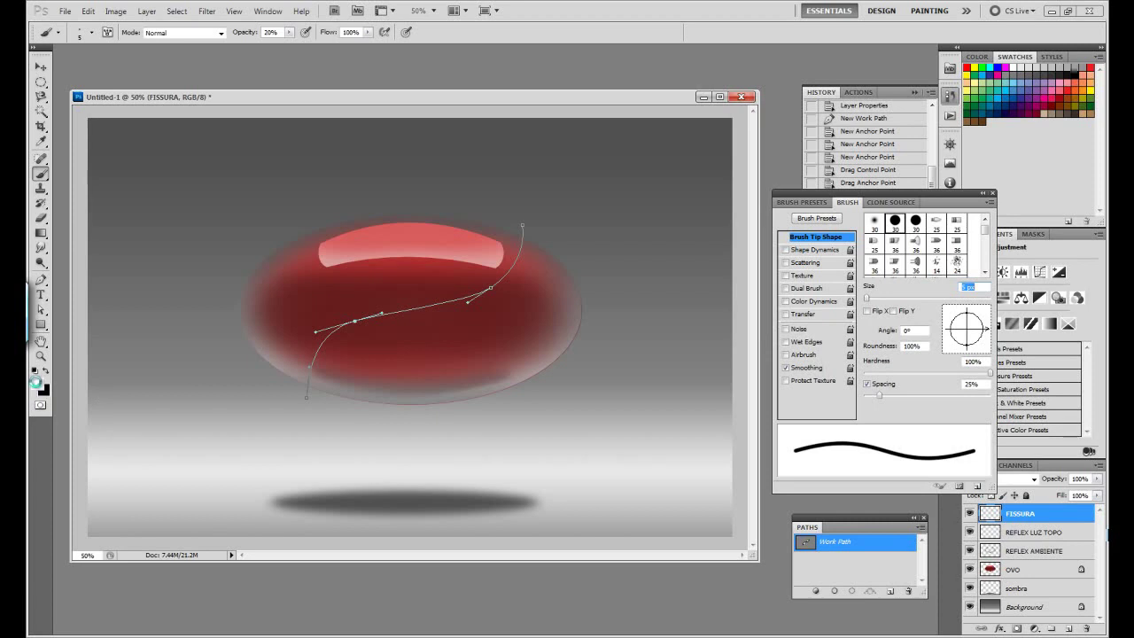
Set the foreground colour to dark red #560000
{"action": "left_click", "coordinate": [37, 383]}
{"action": "left_click_drag", "start_coordinate": [387, 152], "coordinate": [389, 160]}
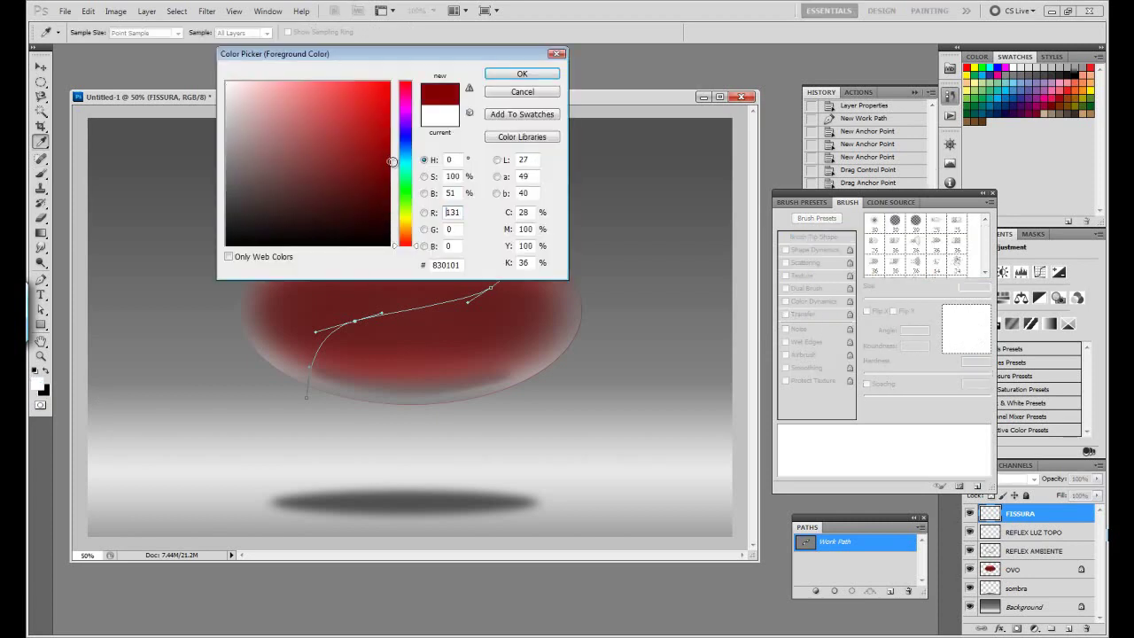
{"action": "left_click", "coordinate": [530, 72]}
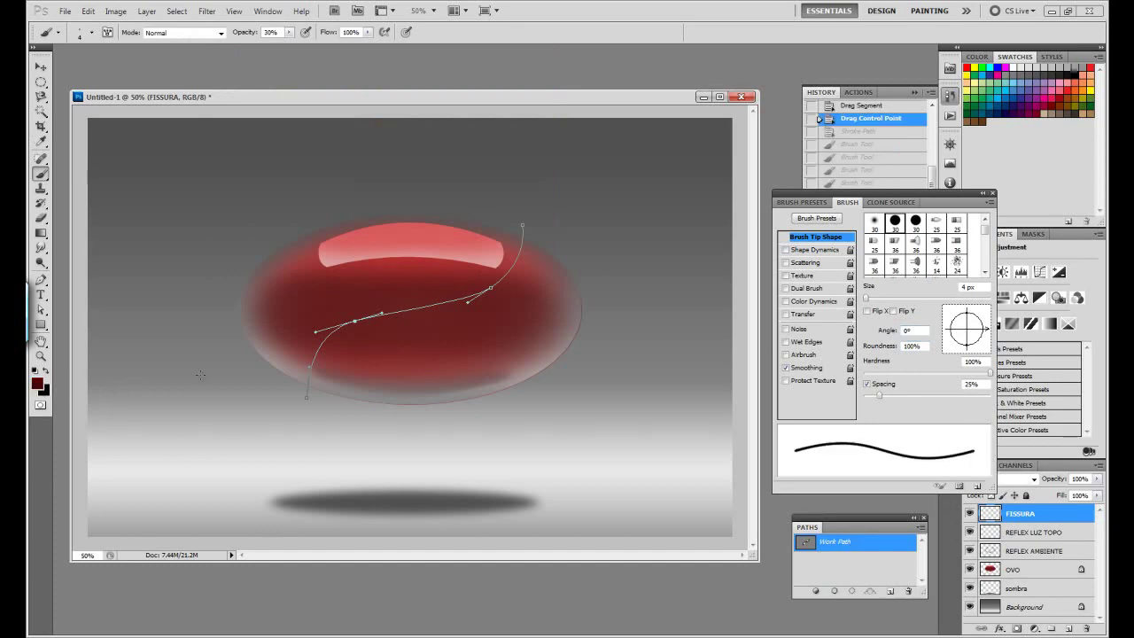
{"action": "left_click", "coordinate": [36, 383]}
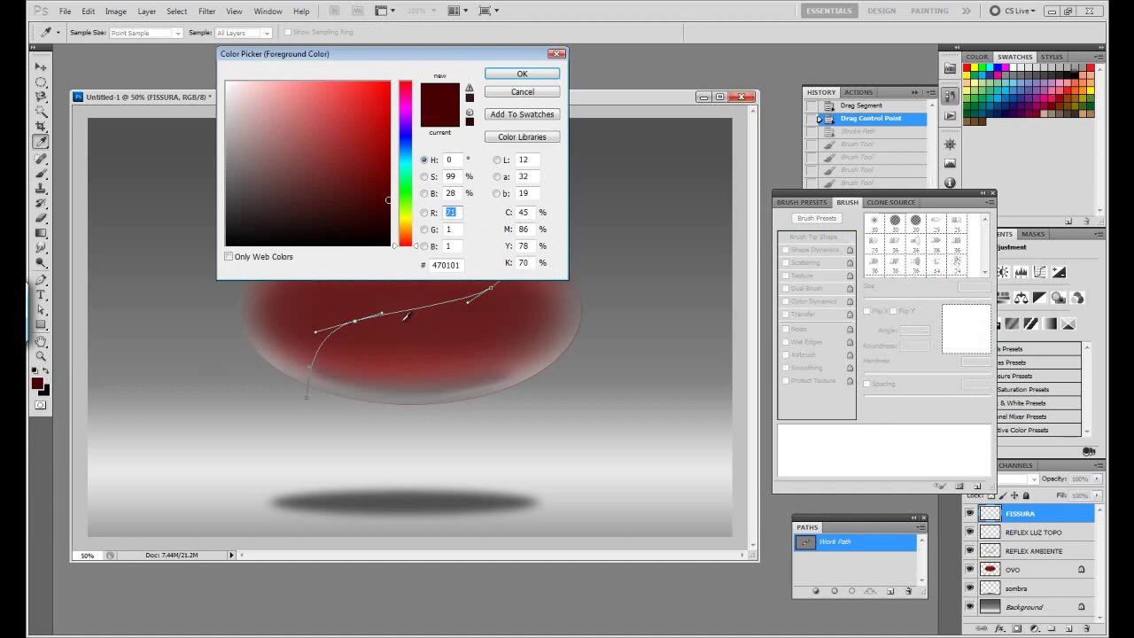
{"action": "left_click_drag", "start_coordinate": [342, 177], "coordinate": [392, 190]}
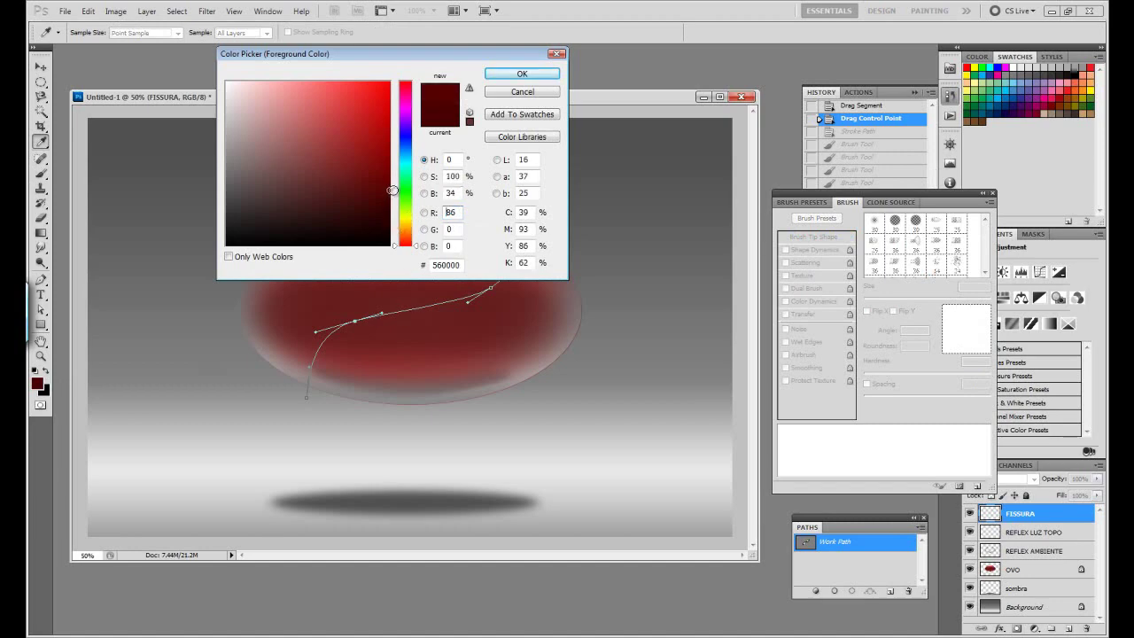
{"action": "left_click", "coordinate": [521, 73]}
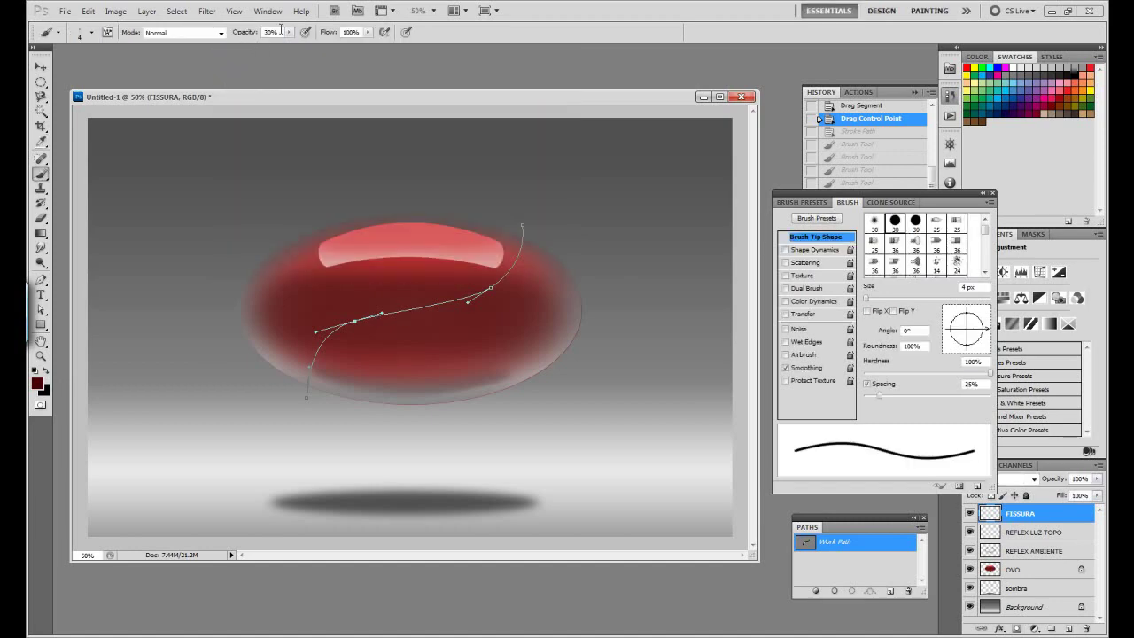
Set opacity to 100% and stroke the crack path with the brush
{"action": "left_click", "coordinate": [269, 32]}
{"action": "type", "text": "100"}
{"action": "key", "text": "Return"}
{"action": "left_click", "coordinate": [835, 592]}
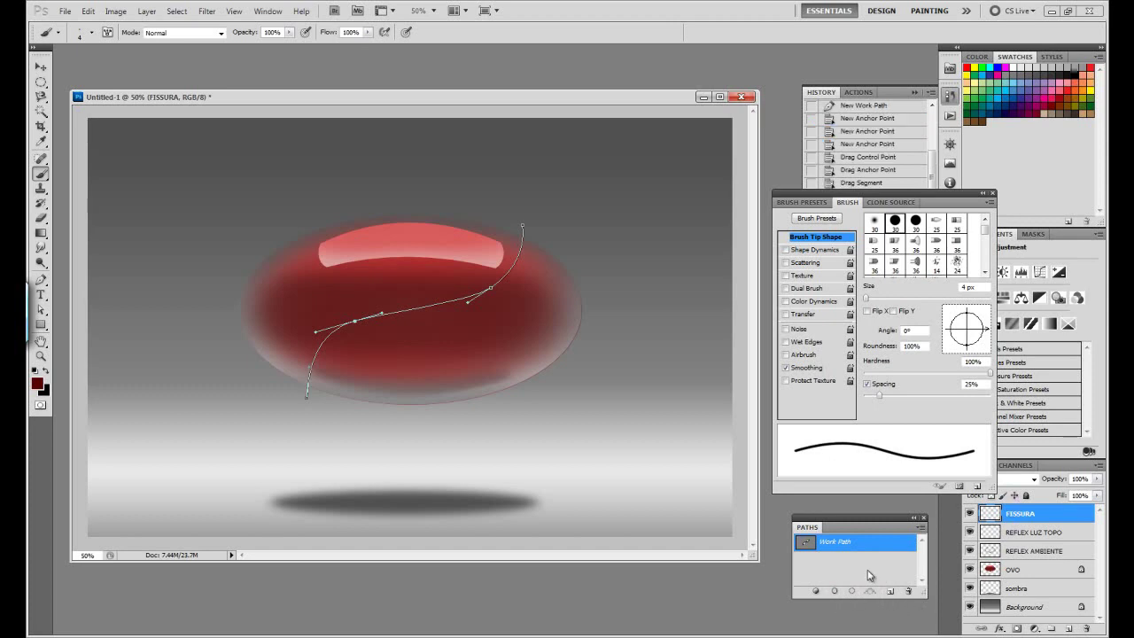
Hide the path outline and duplicate the FISSURA layer
{"action": "left_click", "coordinate": [873, 571]}
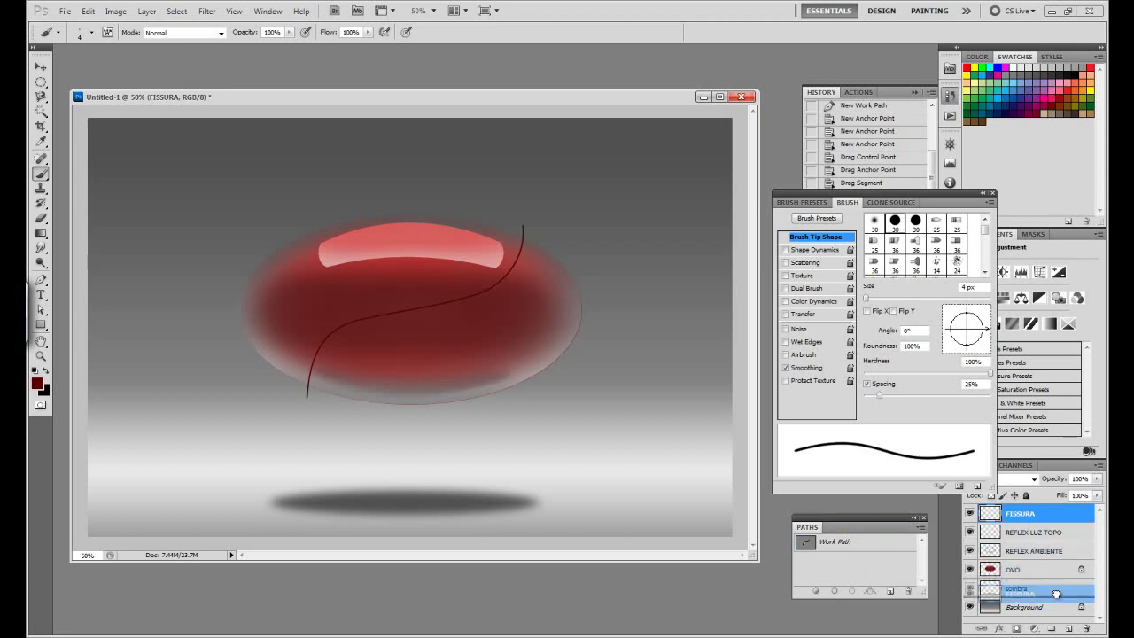
{"action": "left_click_drag", "start_coordinate": [1050, 516], "coordinate": [1068, 627]}
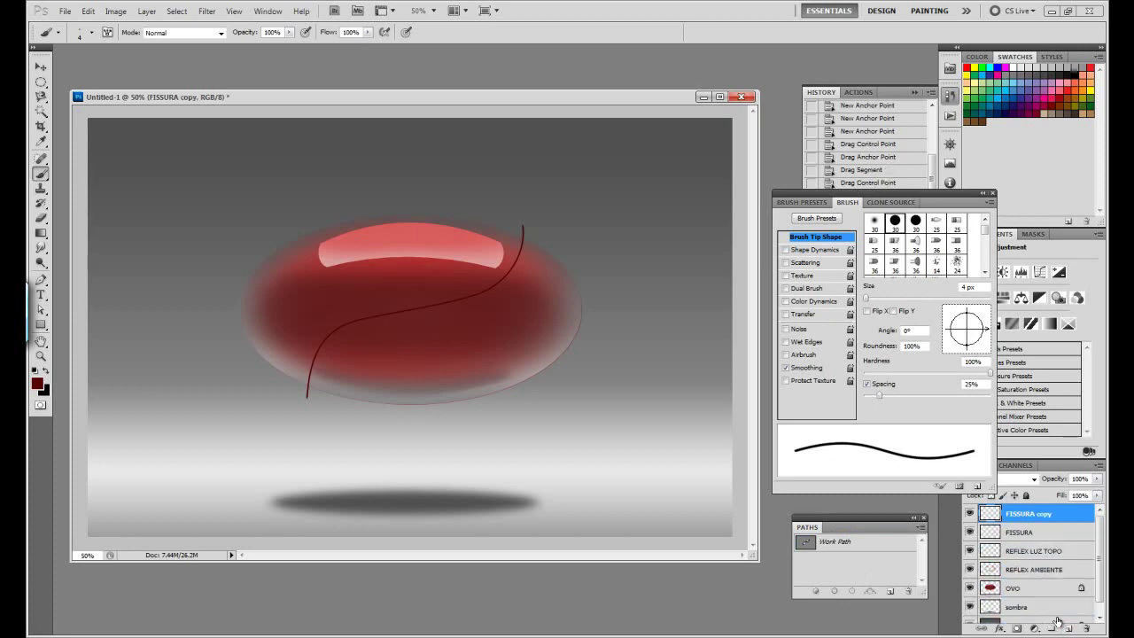
{"action": "key", "text": "v"}
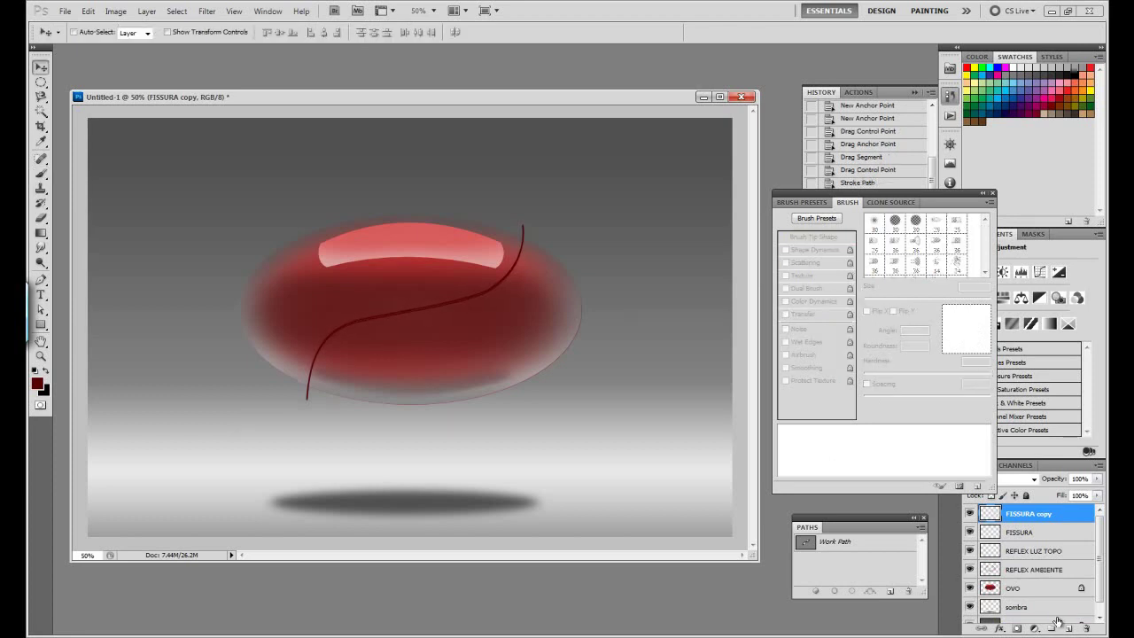
Fill FISSURA copy with light red #ff5252, nudge it up and place it below FISSURA
{"action": "left_click", "coordinate": [38, 384]}
{"action": "left_click", "coordinate": [342, 67]}
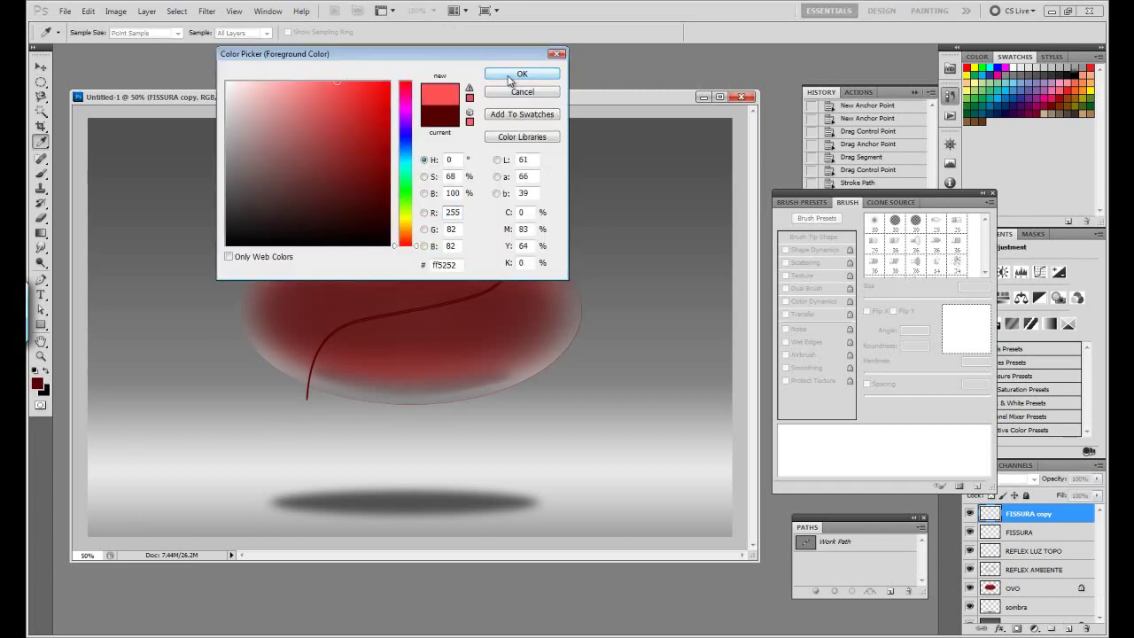
{"action": "left_click", "coordinate": [532, 74]}
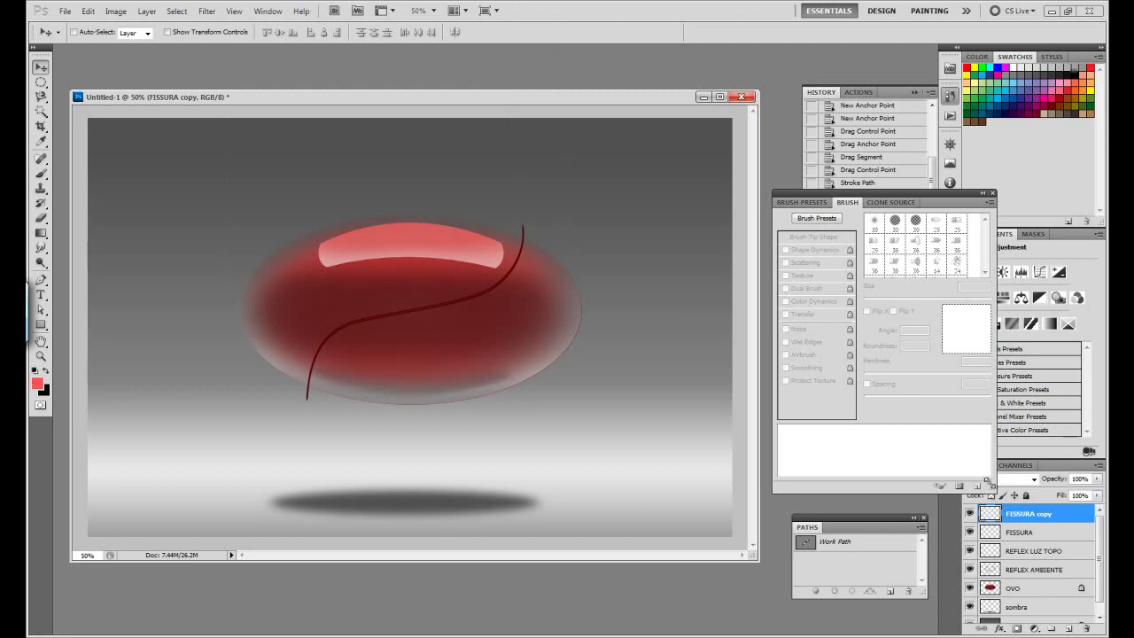
{"action": "left_click", "coordinate": [992, 496]}
{"action": "key", "text": "alt+BackSpace"}
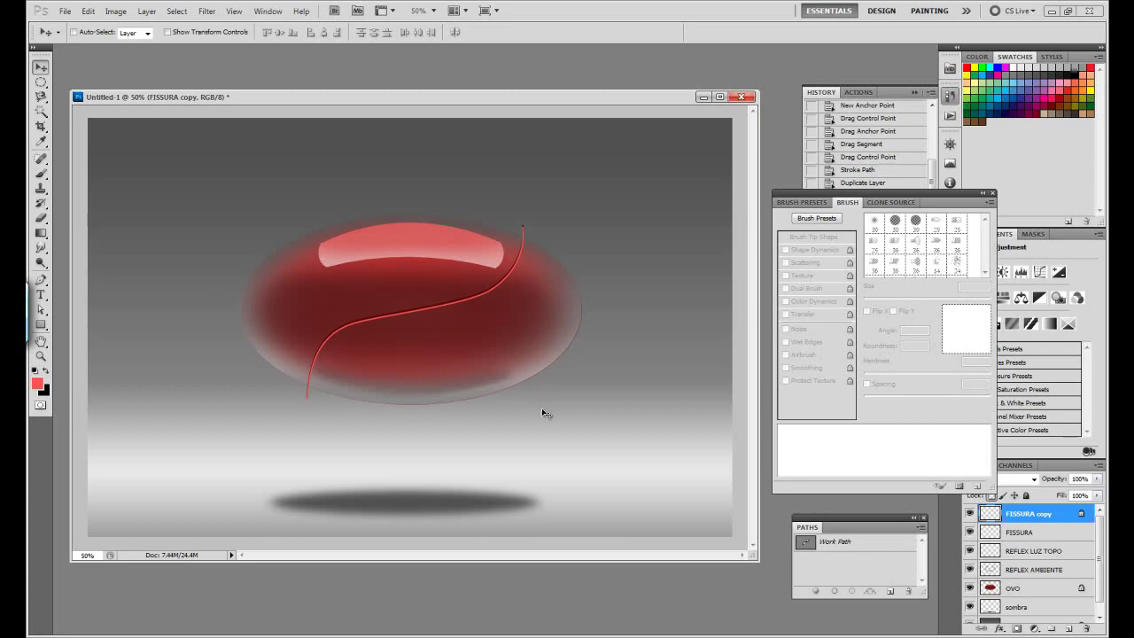
{"action": "key", "text": "Up"}
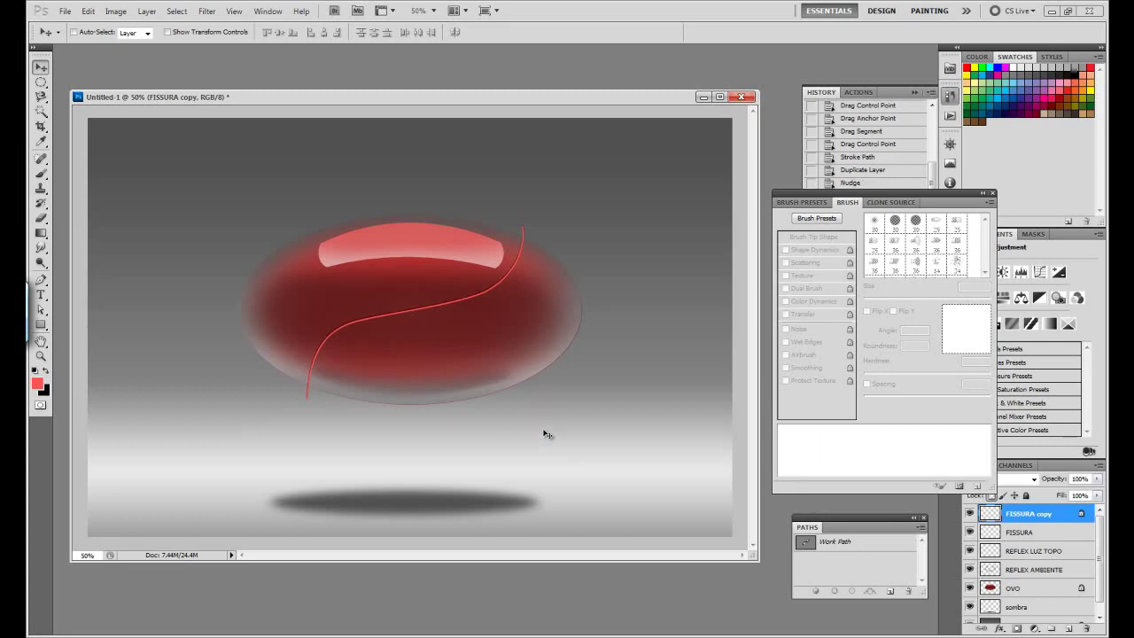
{"action": "left_click_drag", "start_coordinate": [1027, 516], "coordinate": [1025, 540]}
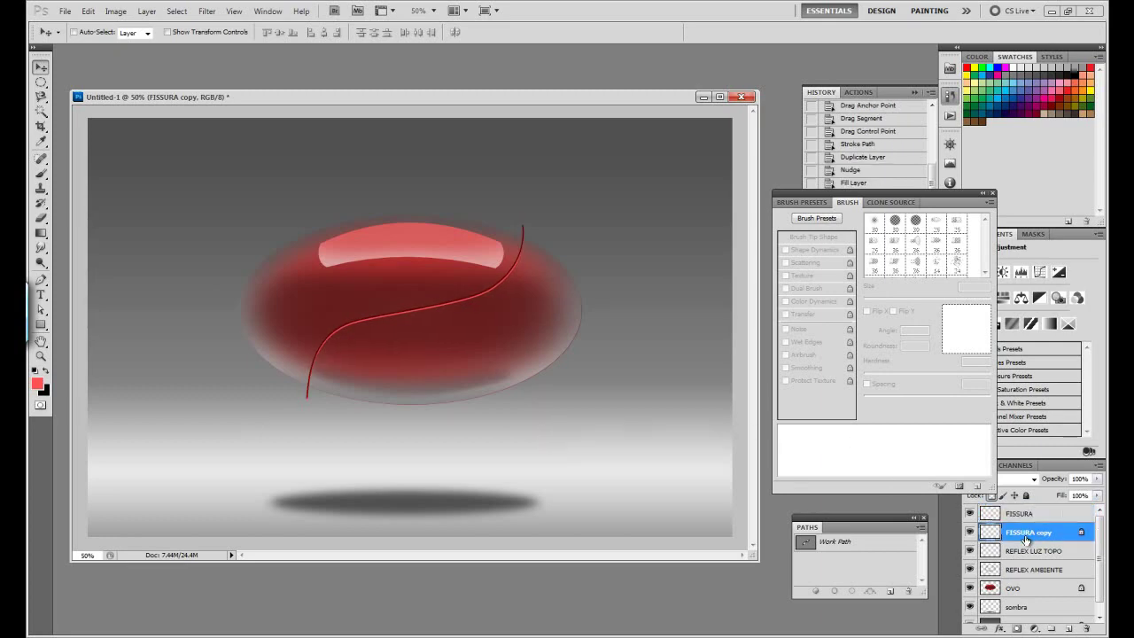
{"action": "key", "text": "Up"}
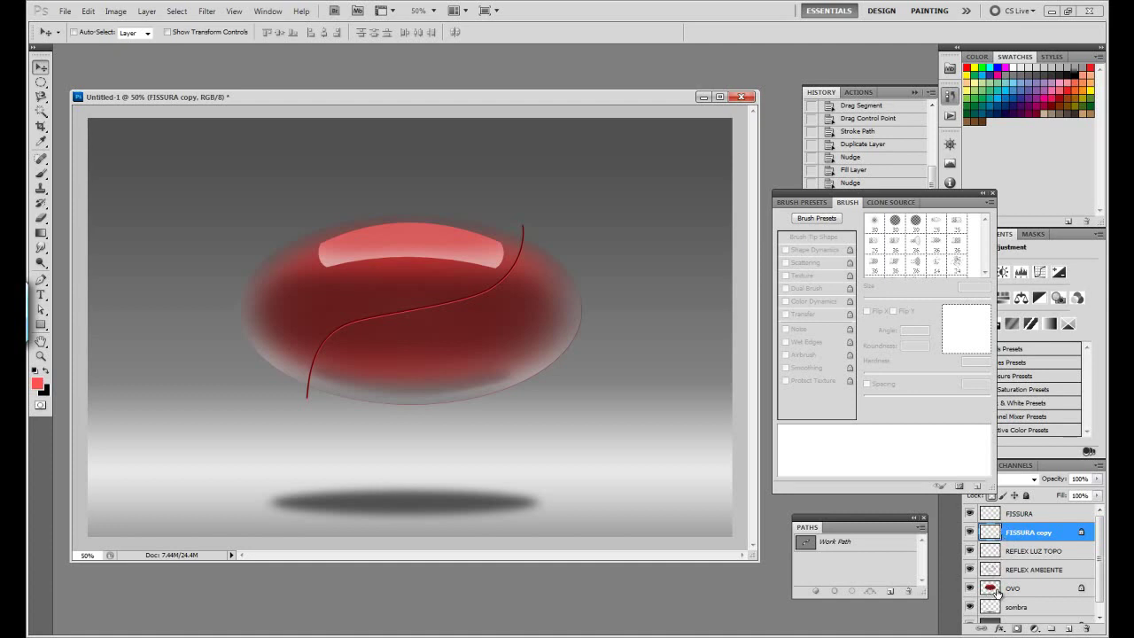
Load the OVO egg selection, invert it, and delete the crack outside on both crack layers
{"action": "left_click", "coordinate": [992, 588], "text": "ctrl"}
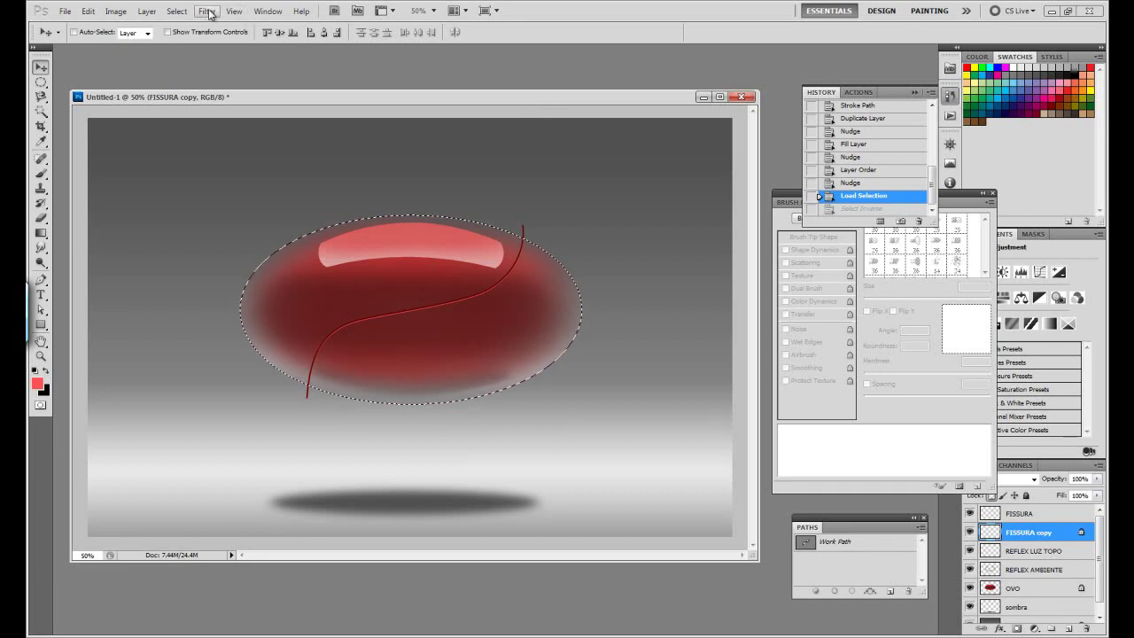
{"action": "left_click", "coordinate": [177, 12]}
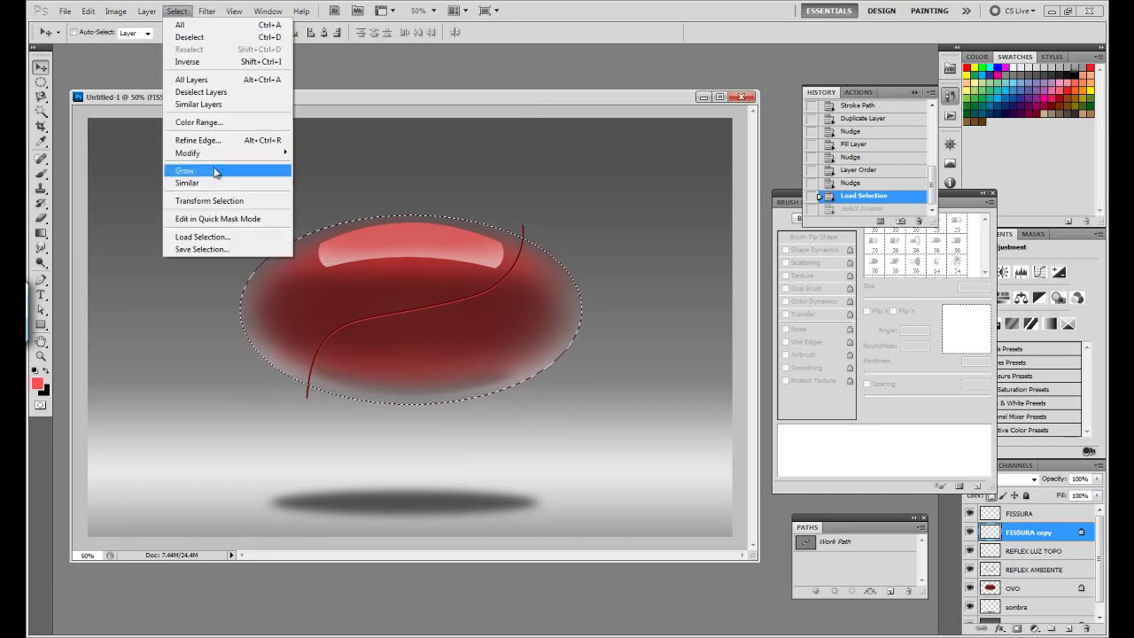
{"action": "left_click", "coordinate": [207, 63]}
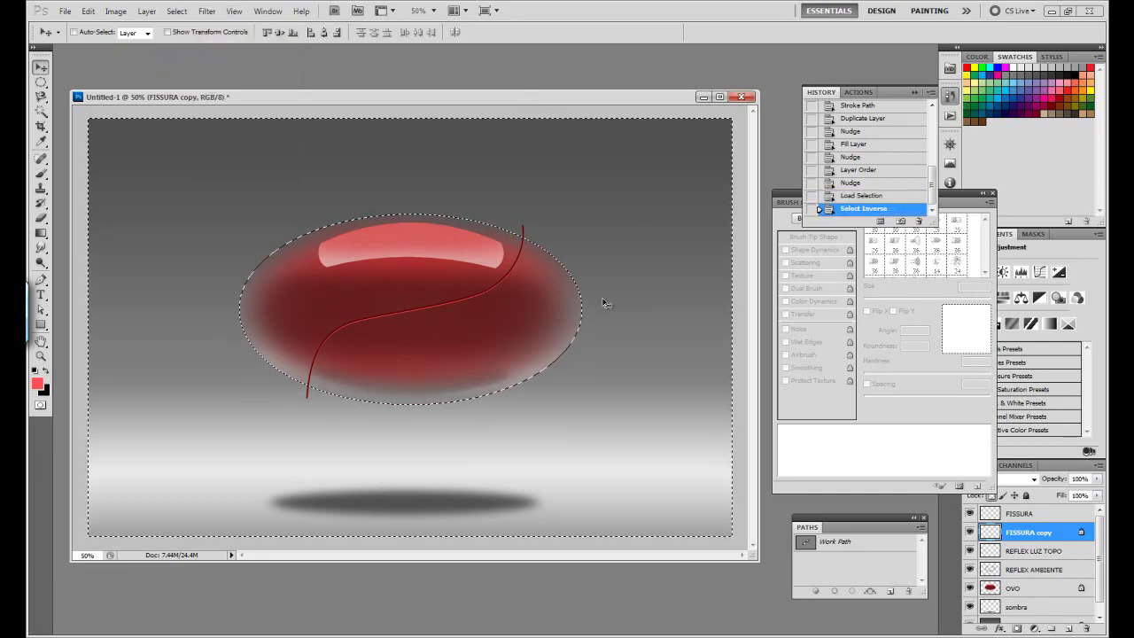
{"action": "key", "text": "Delete"}
{"action": "left_click", "coordinate": [1032, 519]}
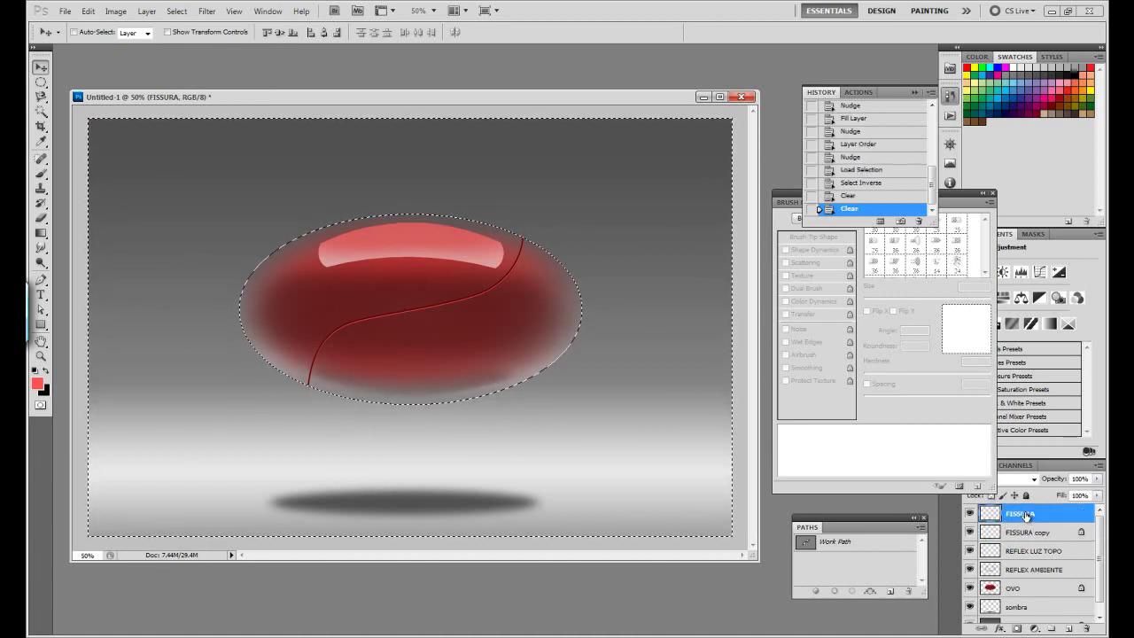
{"action": "key", "text": "Delete"}
{"action": "key", "text": "ctrl+d"}
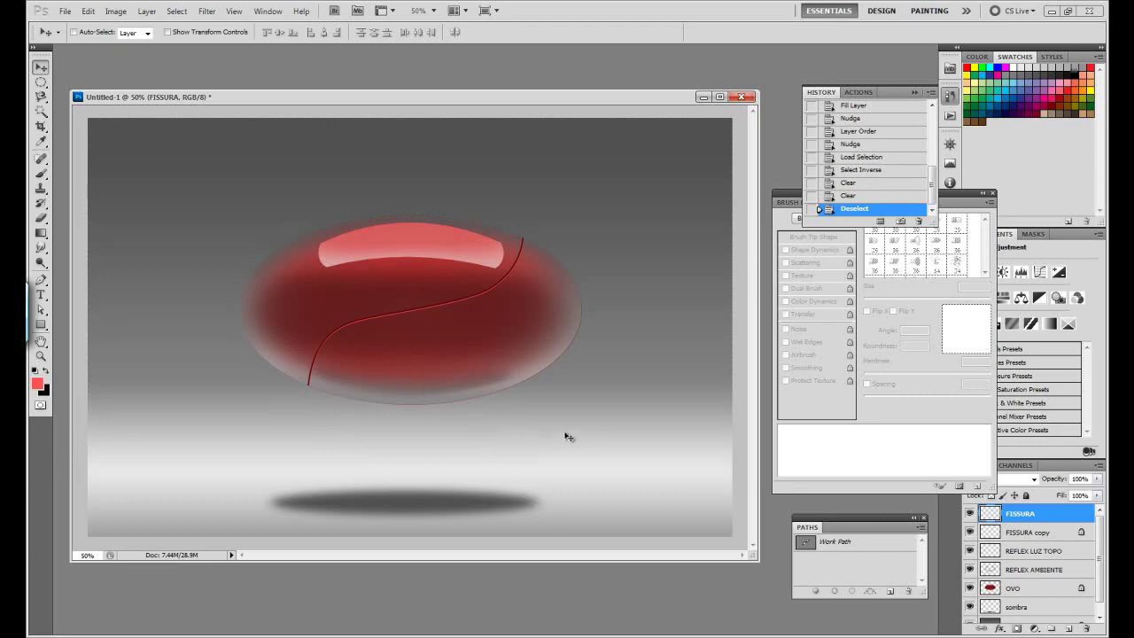
Erase the FISSURA copy highlight softly so its lower end fades out
{"action": "left_click", "coordinate": [970, 514]}
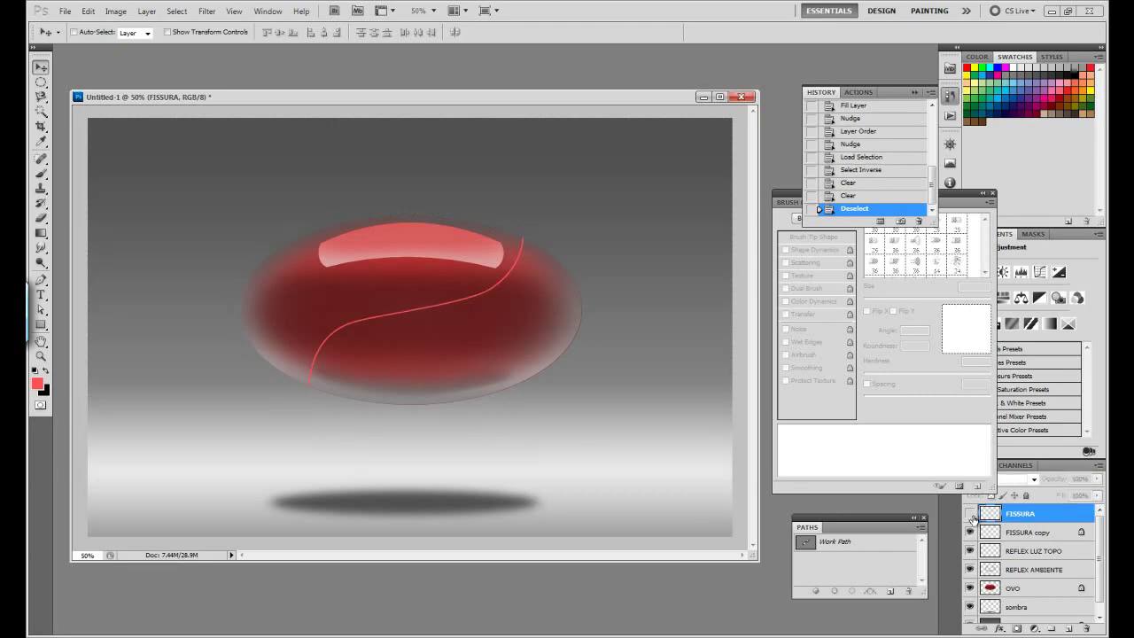
{"action": "left_click", "coordinate": [970, 514]}
{"action": "left_click", "coordinate": [1039, 533]}
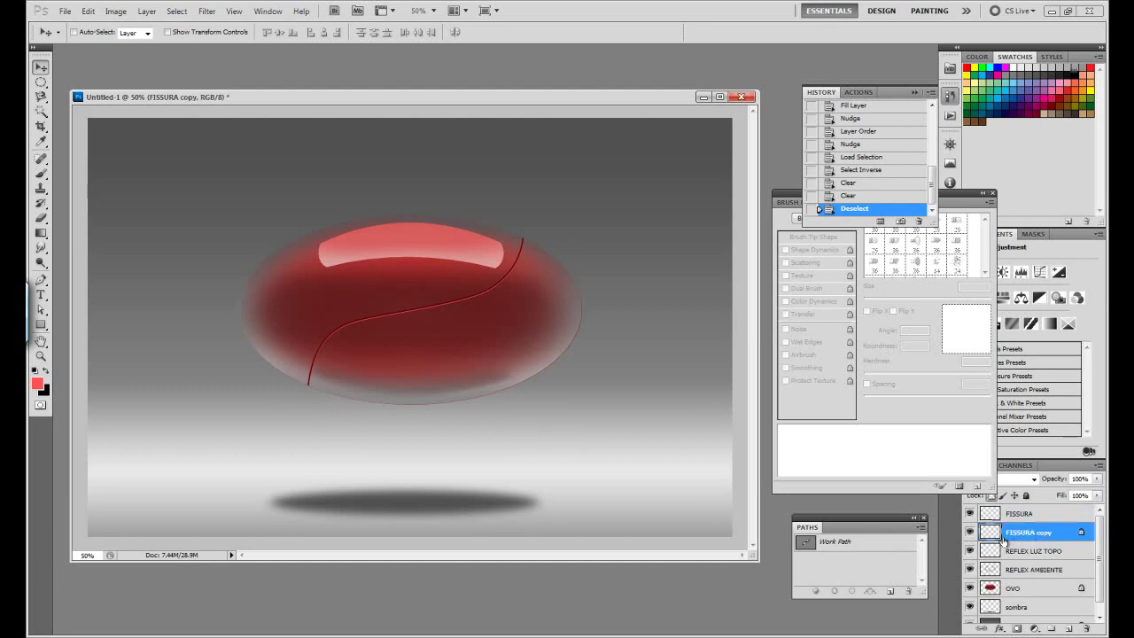
{"action": "key", "text": "e"}
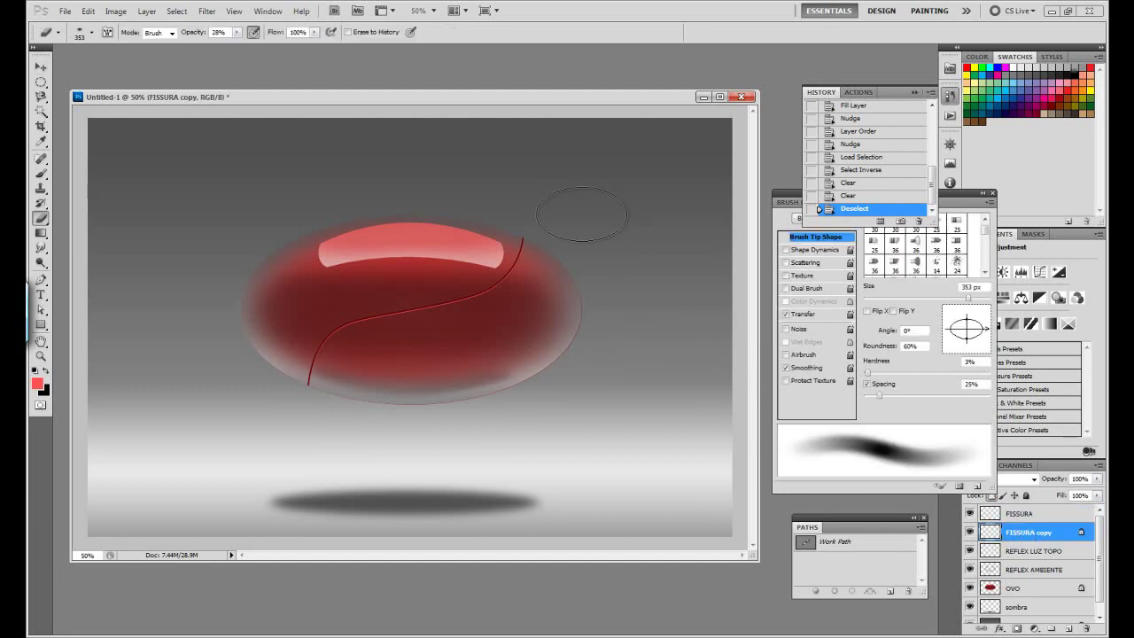
{"action": "left_click_drag", "start_coordinate": [565, 256], "coordinate": [580, 229]}
{"action": "left_click_drag", "start_coordinate": [581, 229], "coordinate": [582, 228]}
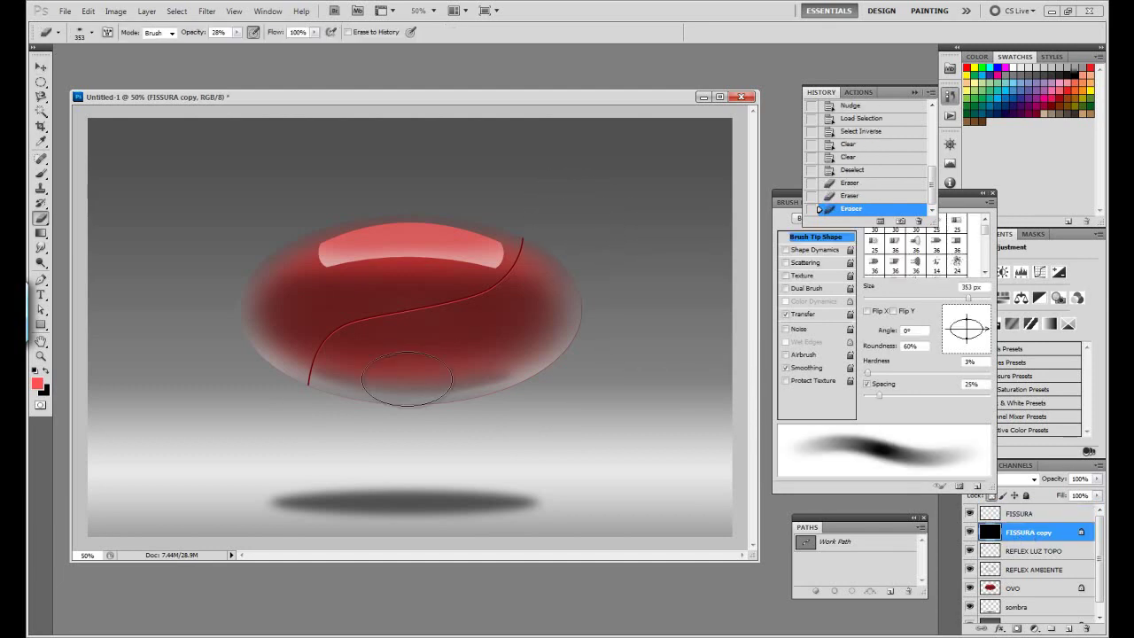
{"action": "left_click_drag", "start_coordinate": [329, 379], "coordinate": [319, 390]}
{"action": "left_click_drag", "start_coordinate": [319, 390], "coordinate": [407, 389]}
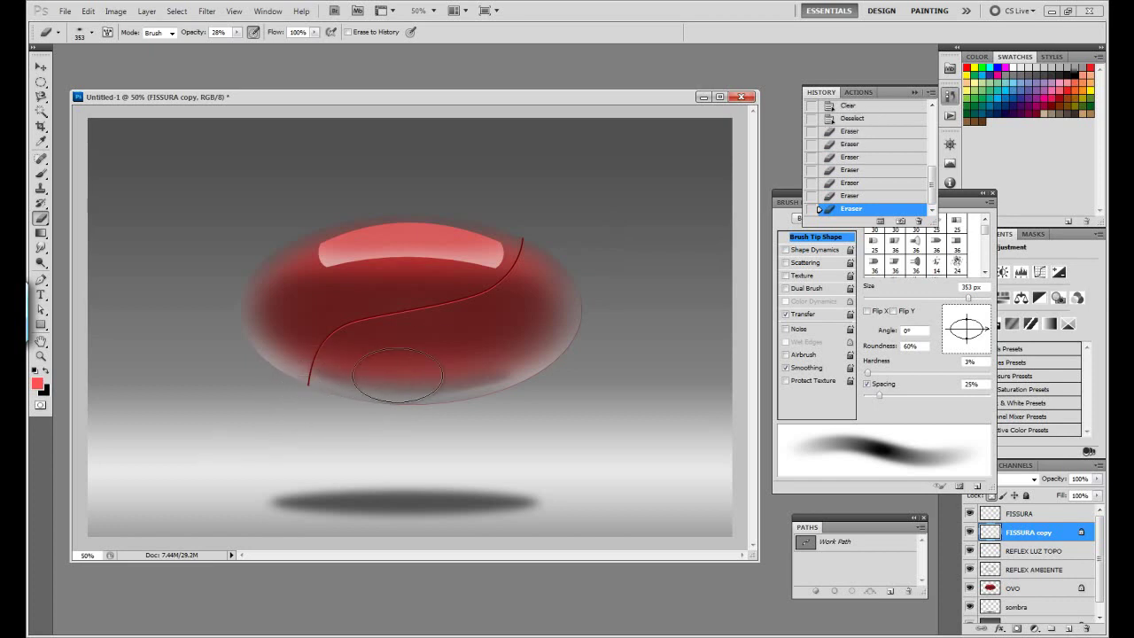
{"action": "mouse_move", "coordinate": [310, 372]}
{"action": "left_mouse_down"}
{"action": "mouse_move", "coordinate": [349, 363]}
{"action": "mouse_move", "coordinate": [372, 394]}
{"action": "left_mouse_up"}
{"action": "left_click_drag", "start_coordinate": [533, 314], "coordinate": [494, 372]}
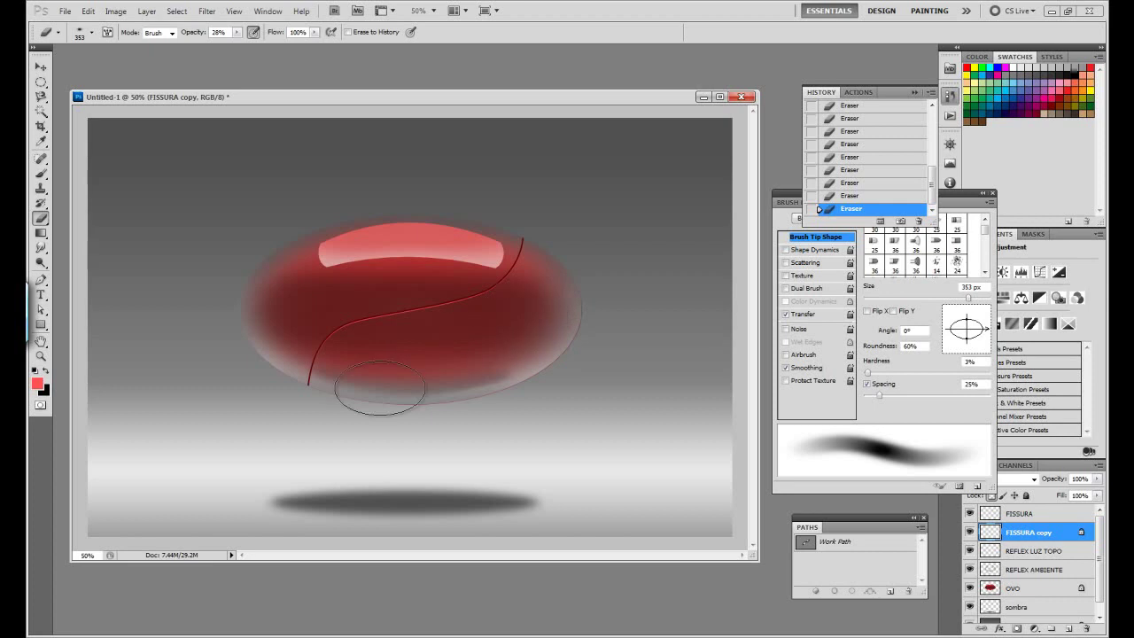
{"action": "left_click_drag", "start_coordinate": [354, 383], "coordinate": [363, 351]}
{"action": "left_click", "coordinate": [1042, 516]}
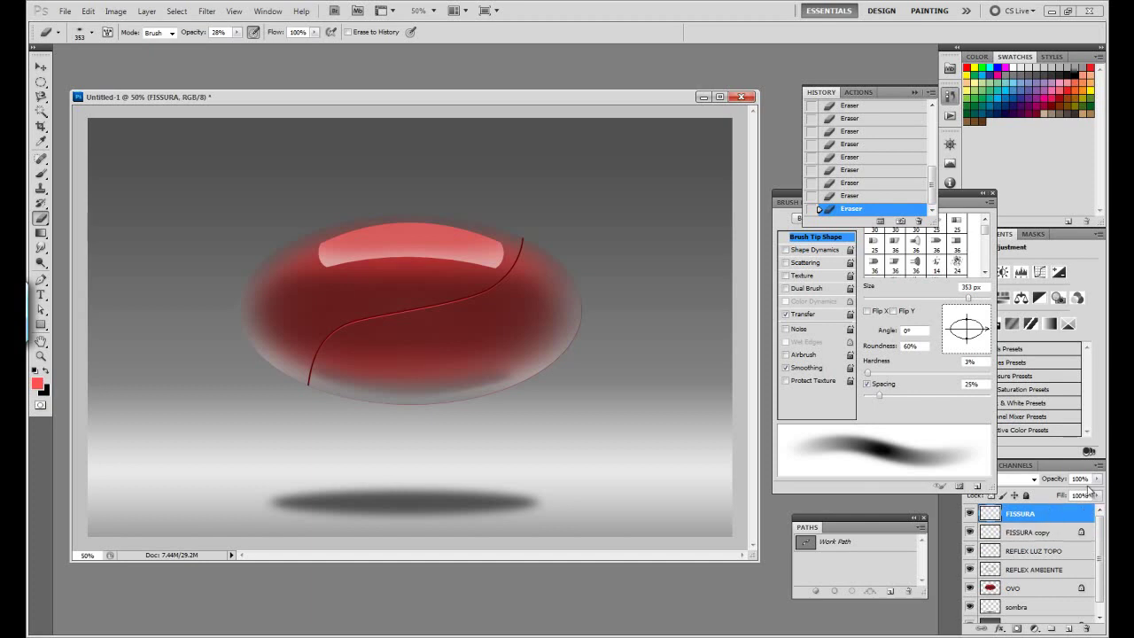
Merge FISSURA down into FISSURA copy and place it above OVO, below REFLEX AMBIENTE
{"action": "left_click", "coordinate": [1098, 479]}
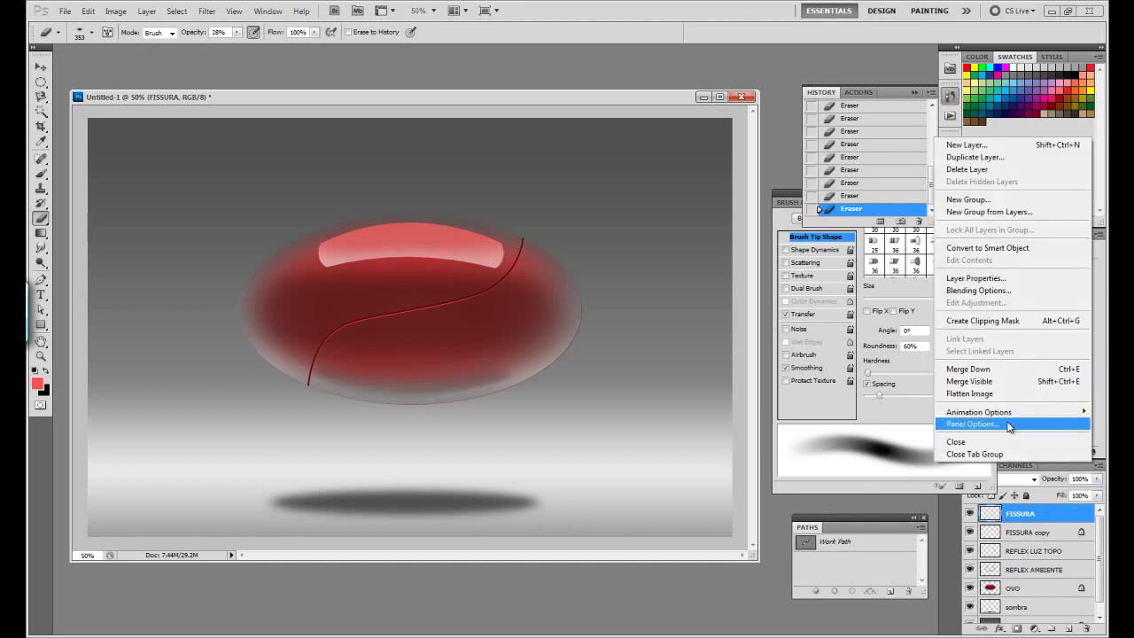
{"action": "left_click", "coordinate": [975, 369]}
{"action": "left_click_drag", "start_coordinate": [1042, 514], "coordinate": [1018, 560]}
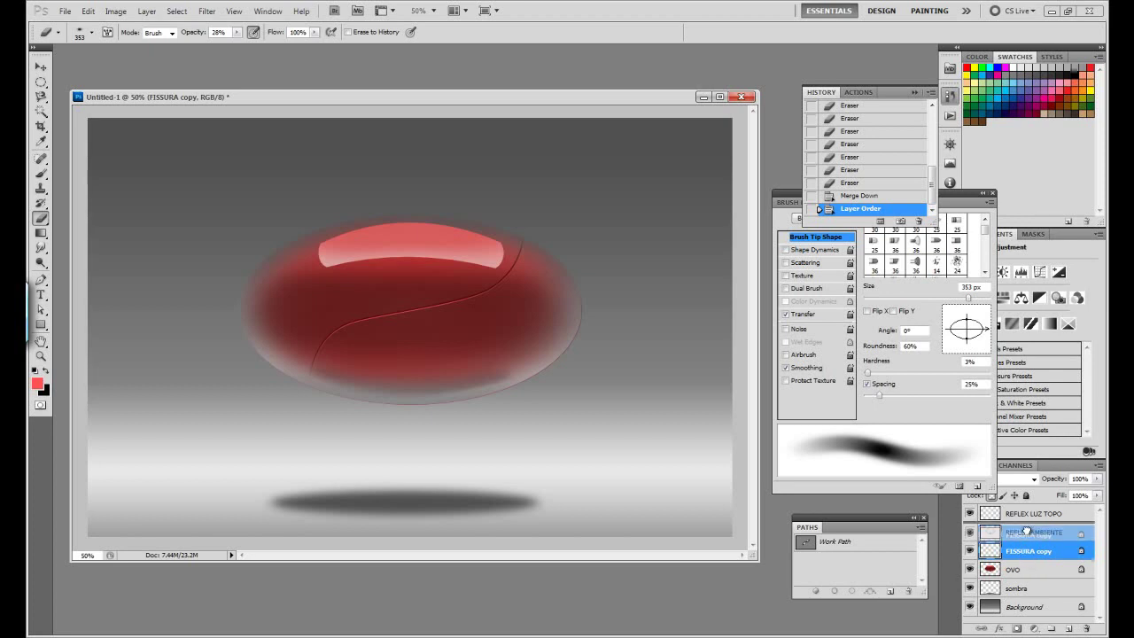
{"action": "left_click_drag", "start_coordinate": [1024, 551], "coordinate": [1025, 524]}
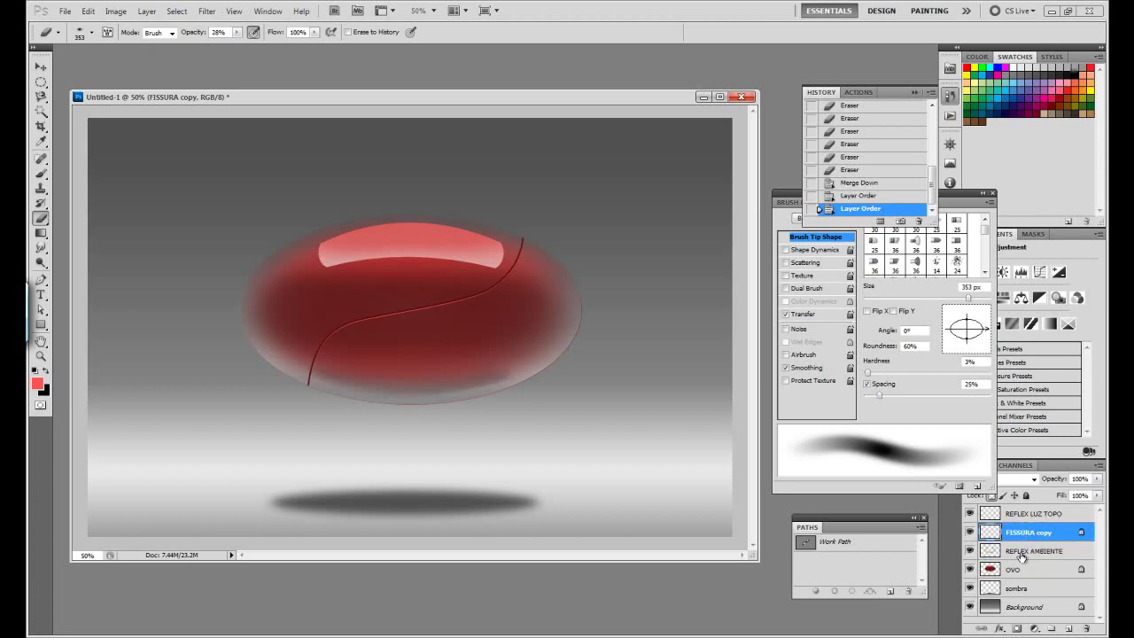
{"action": "left_click_drag", "start_coordinate": [1028, 535], "coordinate": [1024, 556]}
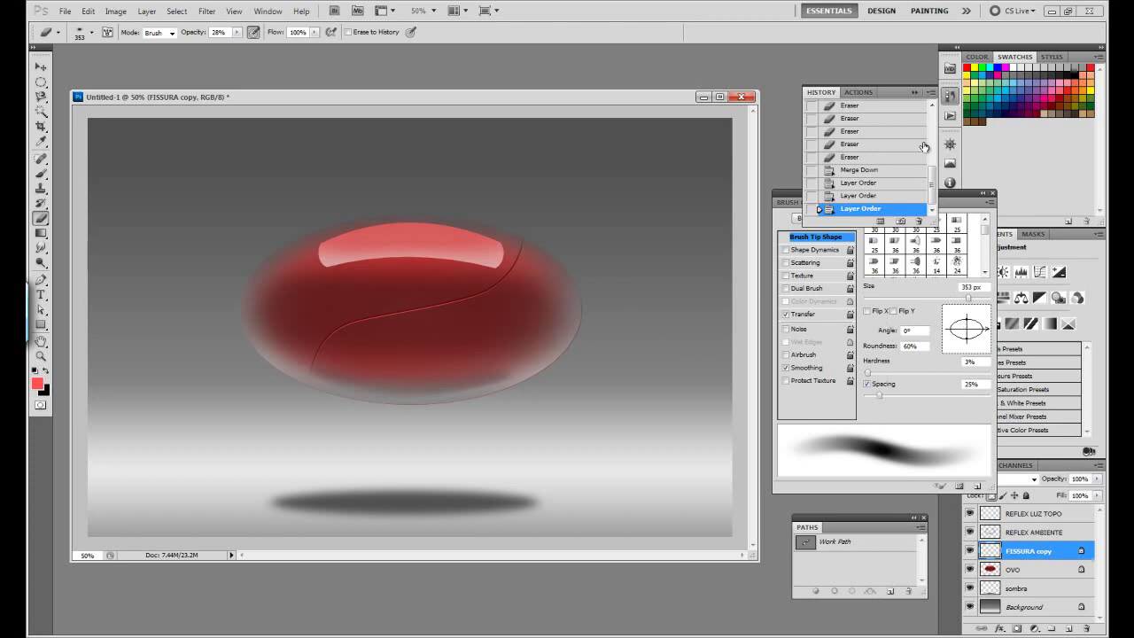
Pick a soft round 6 px brush, zoom to 200%, and select REFLEX AMBIENTE
{"action": "left_click", "coordinate": [914, 92]}
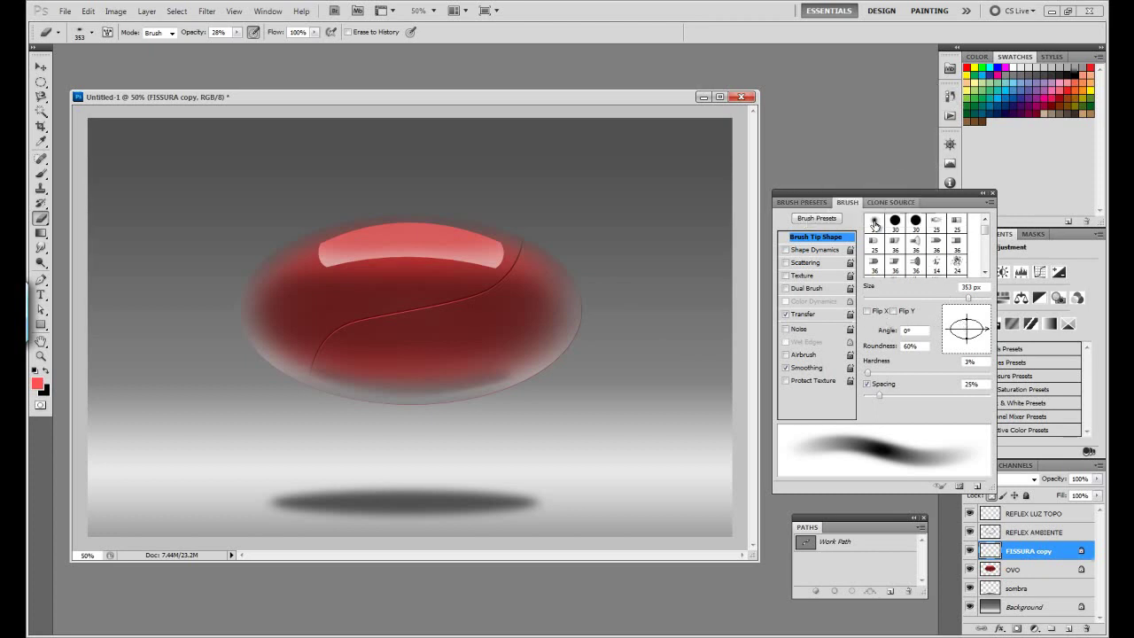
{"action": "left_click", "coordinate": [874, 222]}
{"action": "left_click_drag", "start_coordinate": [882, 298], "coordinate": [868, 307]}
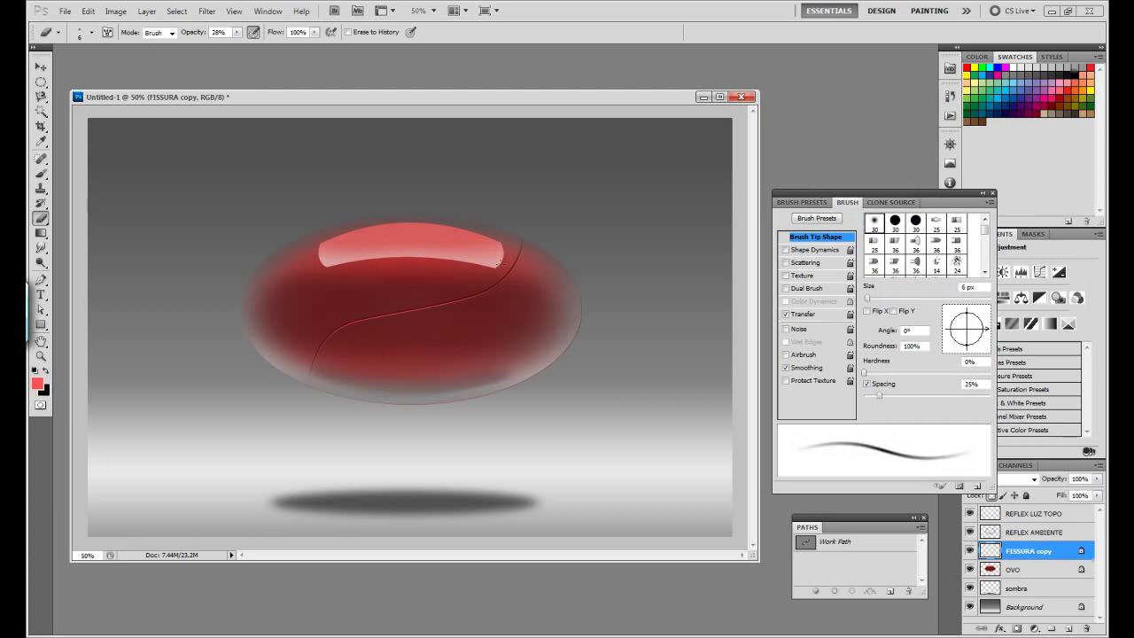
{"action": "scroll", "coordinate": [441, 281], "scroll_direction": "up", "scroll_amount": 1}
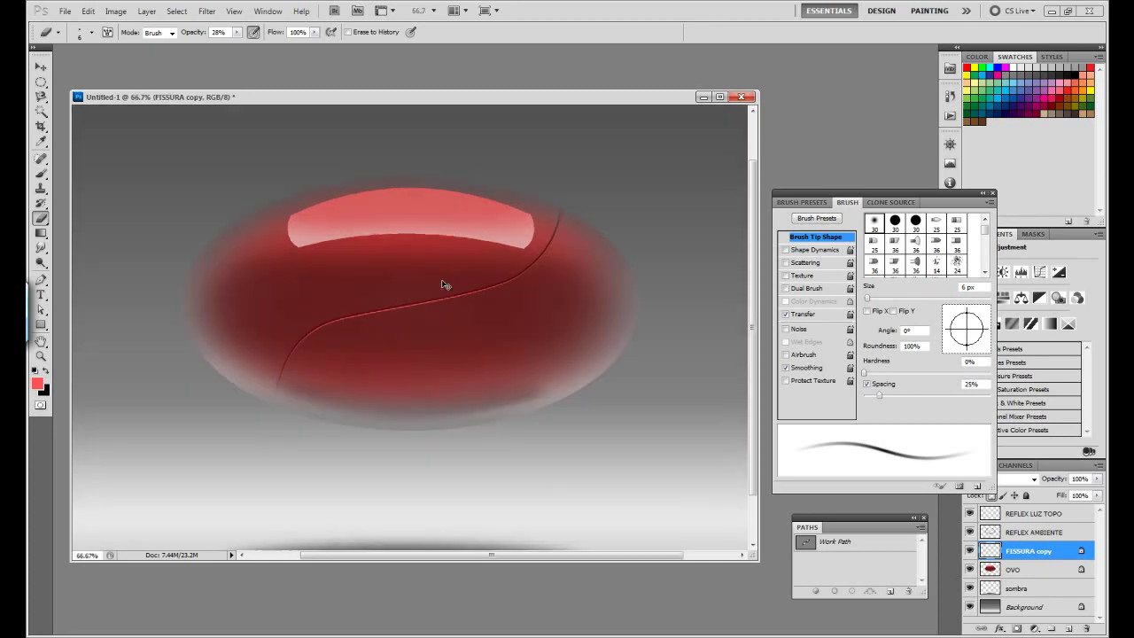
{"action": "scroll", "coordinate": [441, 280], "scroll_direction": "up", "scroll_amount": 1}
{"action": "scroll", "coordinate": [441, 281], "scroll_direction": "up", "scroll_amount": 1}
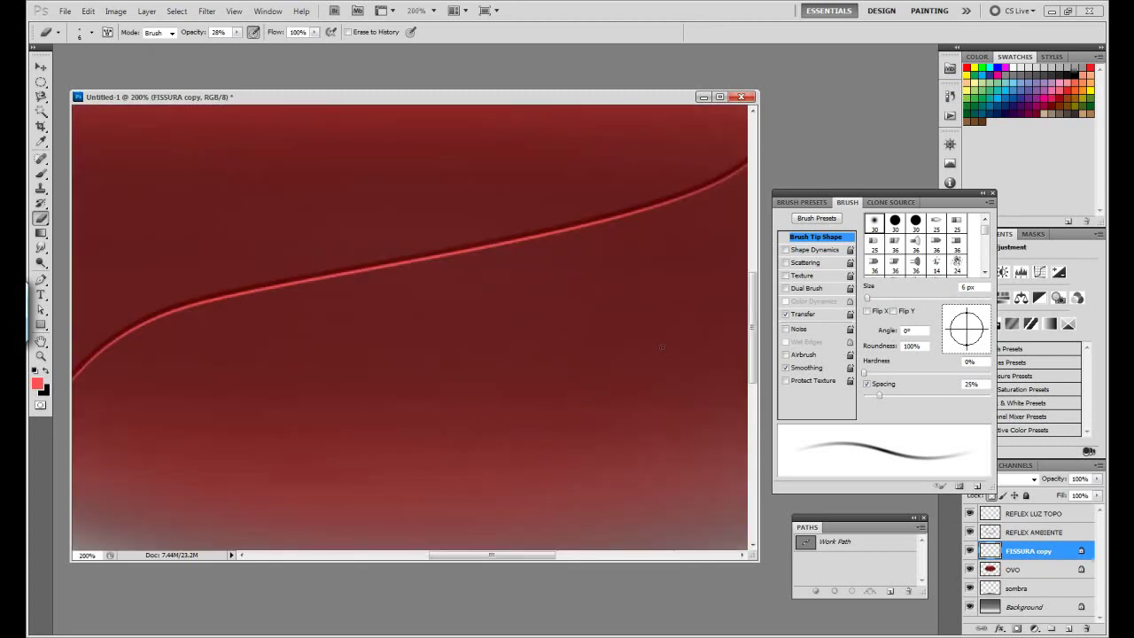
{"action": "scroll", "coordinate": [753, 302], "scroll_direction": "down", "scroll_amount": 3}
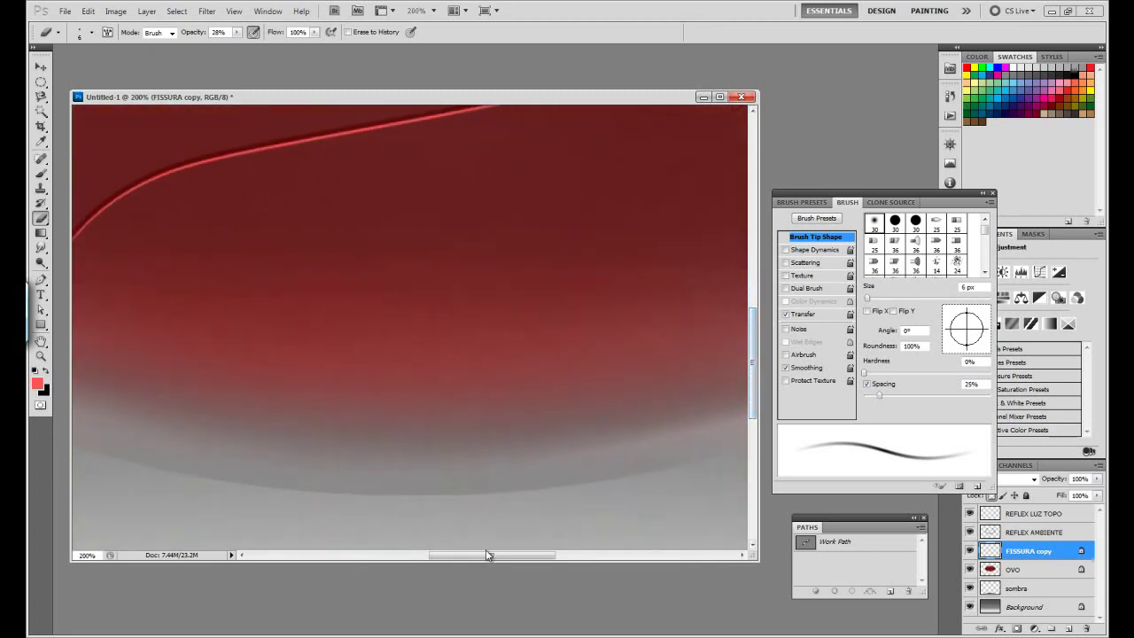
{"action": "left_click_drag", "start_coordinate": [494, 558], "coordinate": [456, 558]}
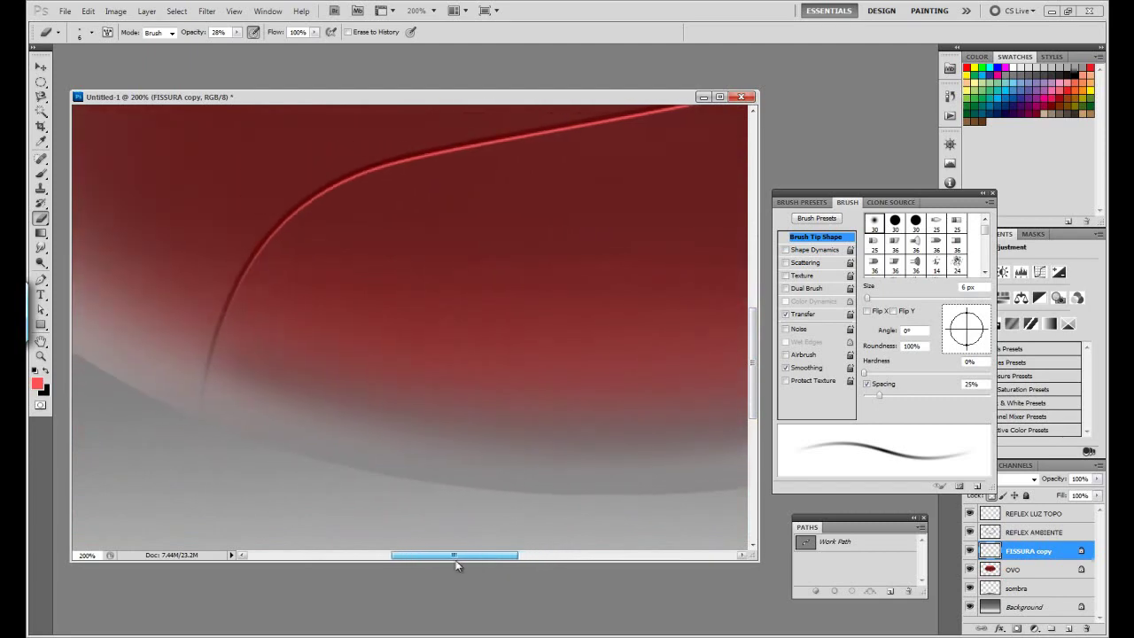
{"action": "left_click", "coordinate": [1032, 533]}
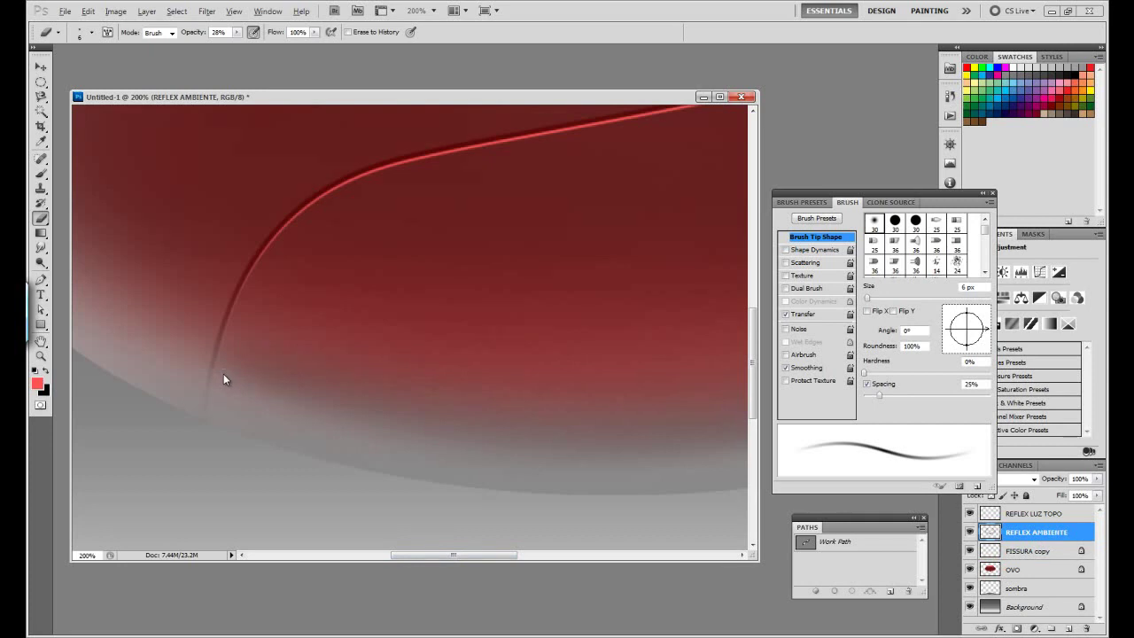
Enlarge the brush to 7 px, extend the crack downward and darken its lower end
{"action": "key", "text": "bracketright"}
{"action": "left_click_drag", "start_coordinate": [209, 389], "coordinate": [203, 421]}
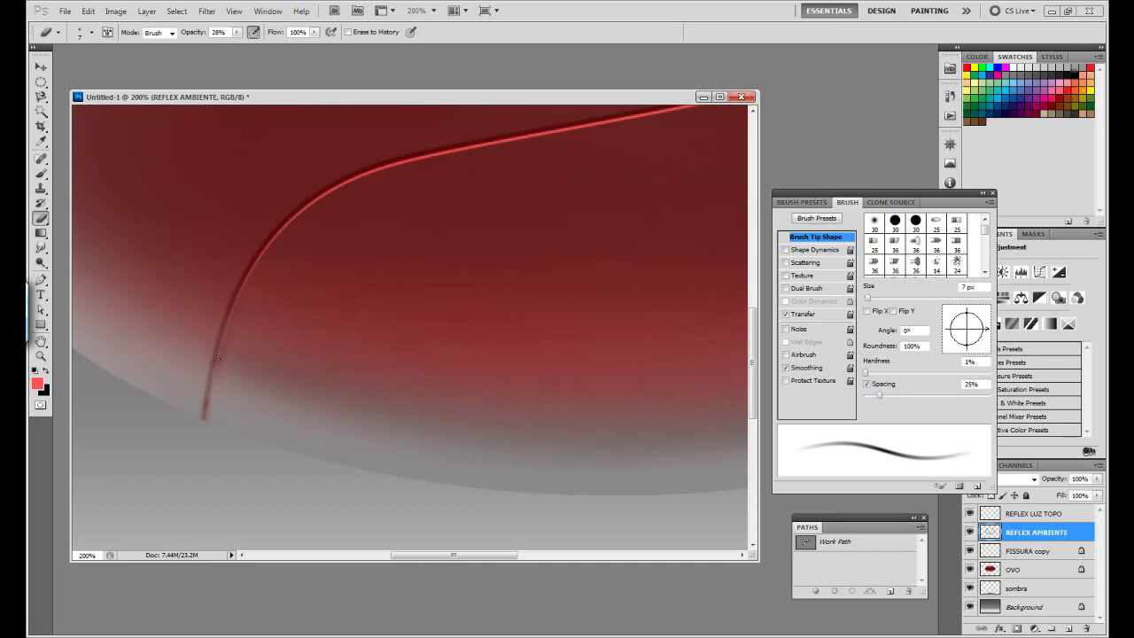
{"action": "left_click_drag", "start_coordinate": [211, 378], "coordinate": [200, 426]}
Zoom the view out to 50% to see the whole egg and its shadow
{"action": "scroll", "coordinate": [712, 384], "scroll_direction": "up", "scroll_amount": 5}
{"action": "scroll", "coordinate": [620, 443], "scroll_direction": "up", "scroll_amount": 5}
{"action": "left_click_drag", "start_coordinate": [474, 559], "coordinate": [585, 559]}
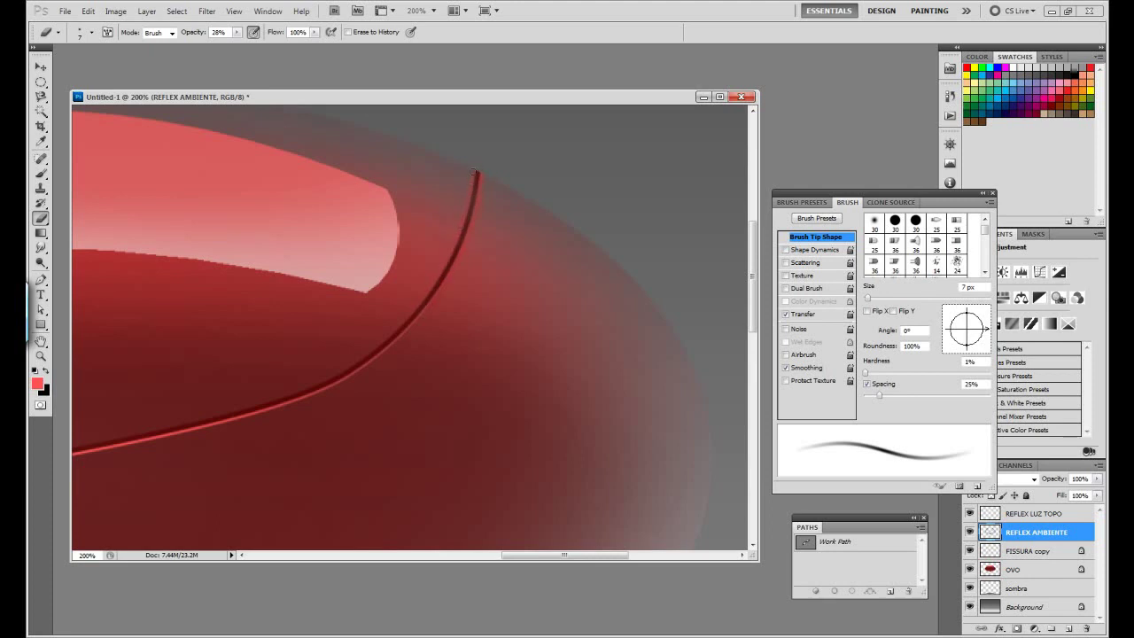
{"action": "key", "text": "alt+v"}
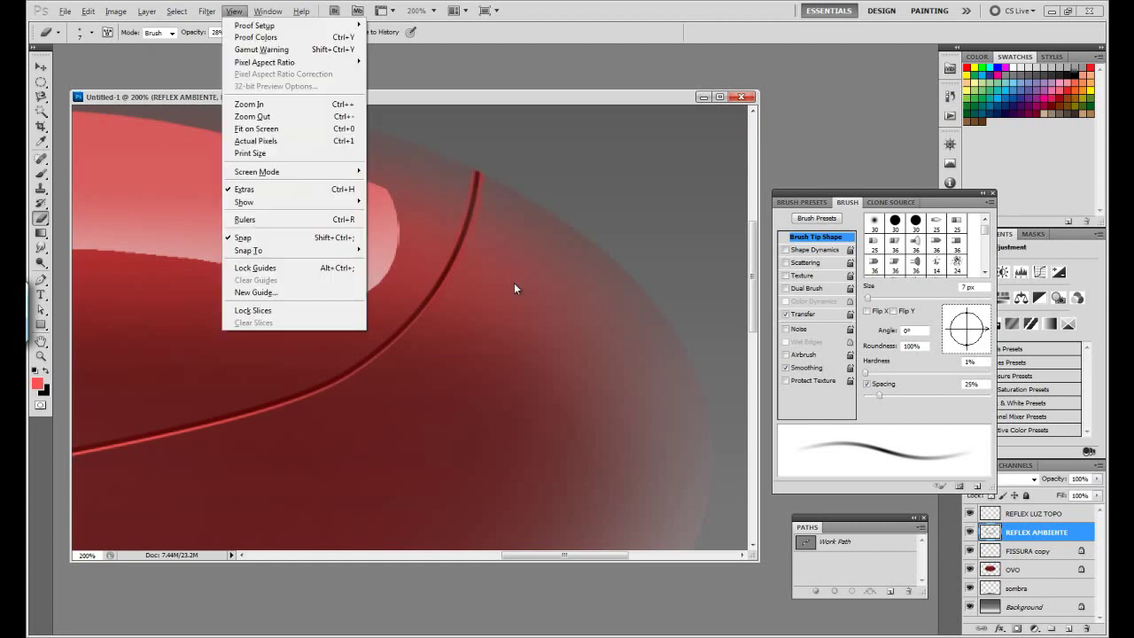
{"action": "key", "text": "o"}
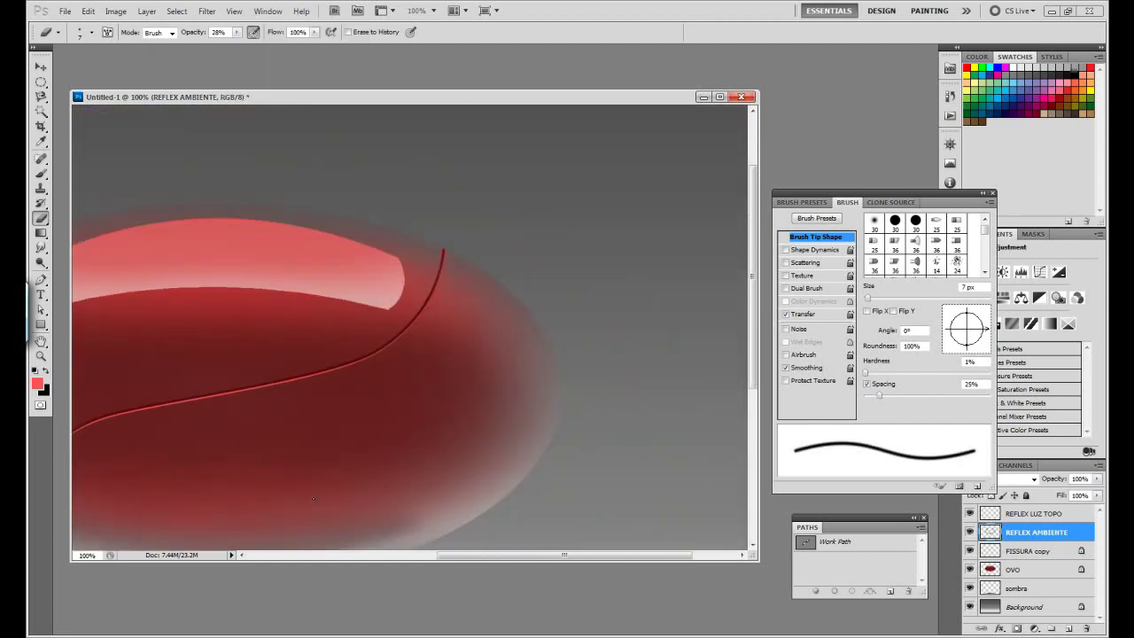
{"action": "key", "text": "ctrl+minus"}
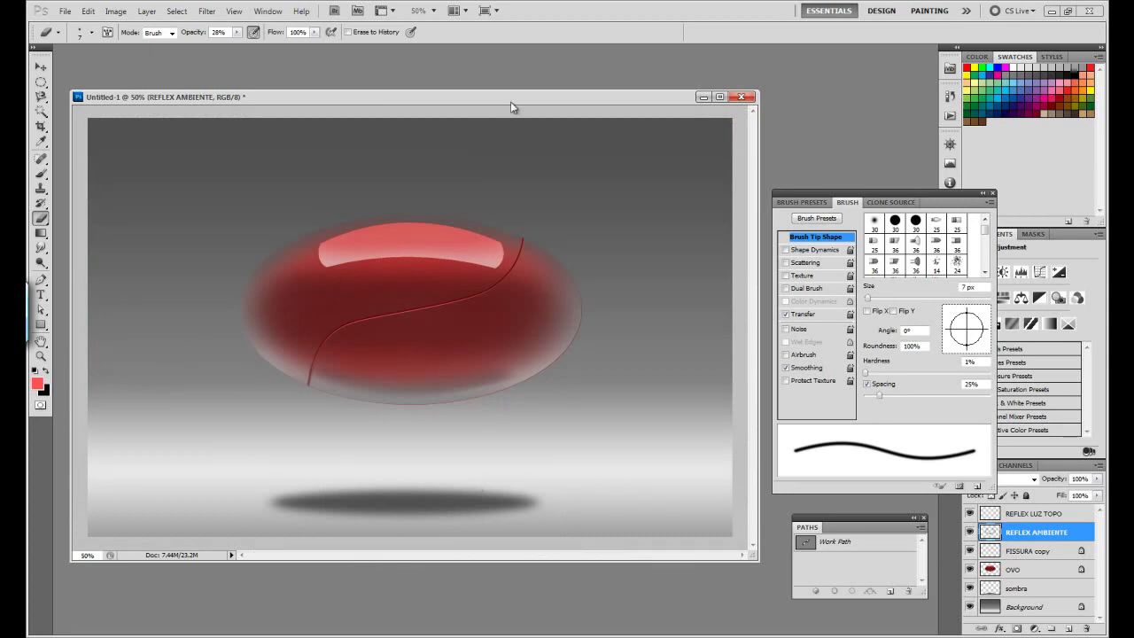
Set the REFLEX LUZ TOPO highlight layer to 70% opacity, then reselect the OVO layer
{"action": "left_click_drag", "start_coordinate": [511, 107], "coordinate": [500, 106]}
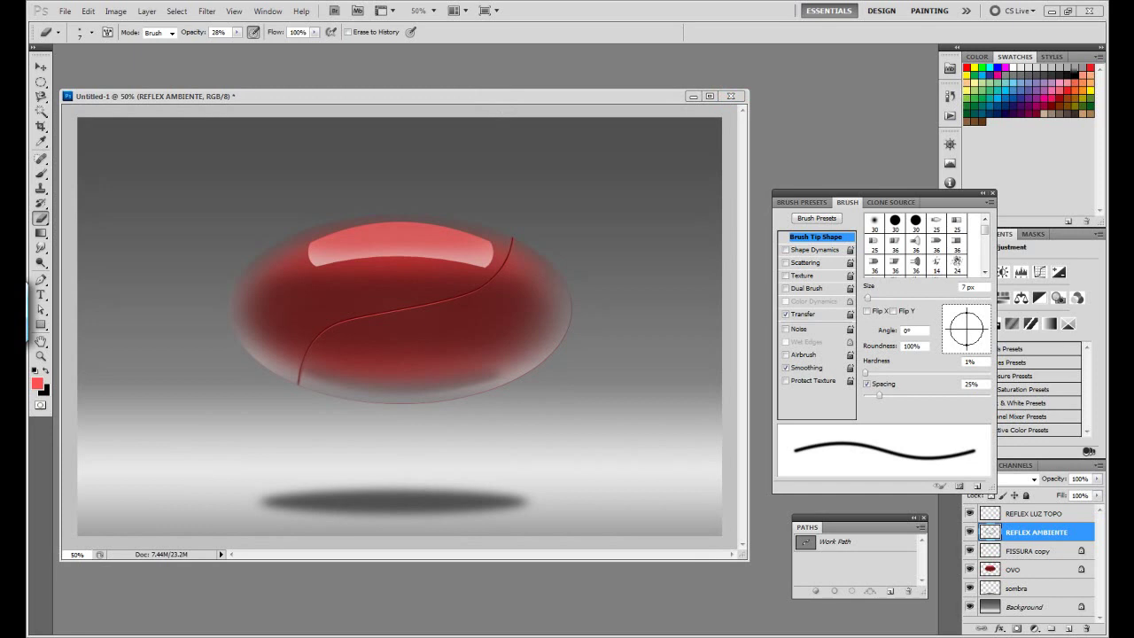
{"action": "left_click", "coordinate": [1045, 513]}
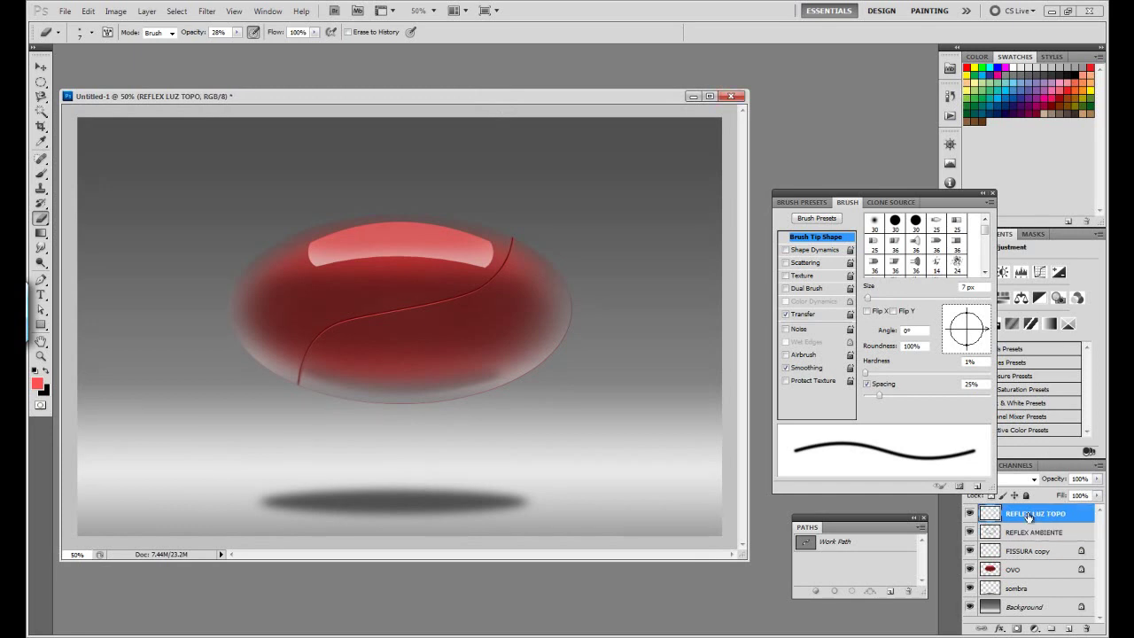
{"action": "left_click_drag", "start_coordinate": [1055, 481], "coordinate": [1035, 484]}
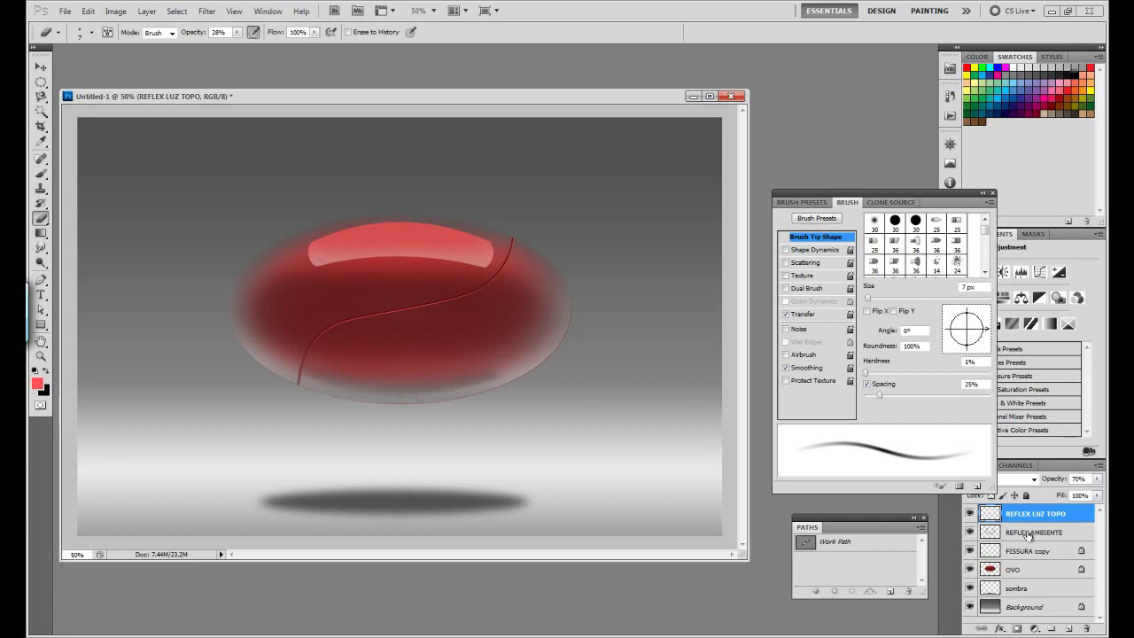
{"action": "left_click", "coordinate": [1031, 568]}
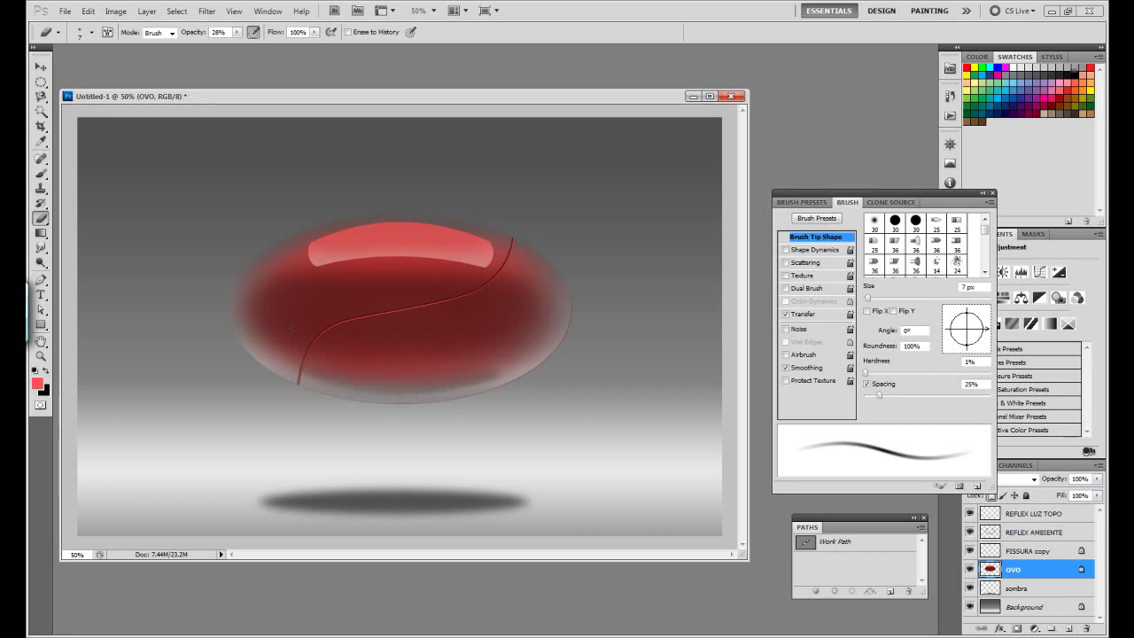
{"action": "key", "text": "m"}
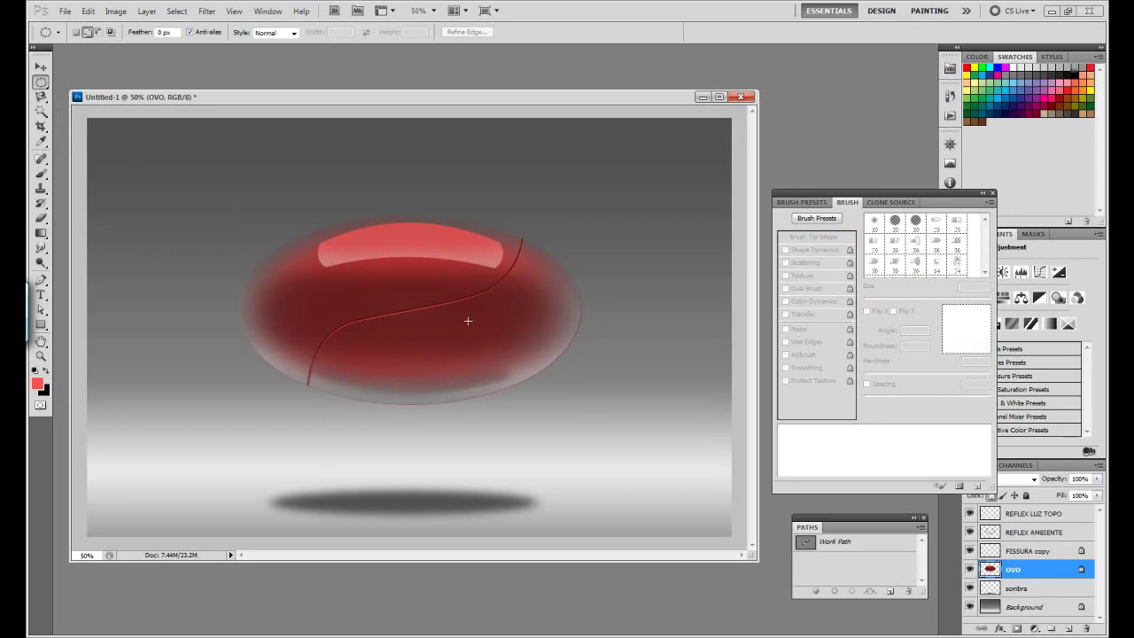
Copy a small elliptical patch of the egg's lower right and paste it onto a new layer
{"action": "left_click_drag", "start_coordinate": [494, 339], "coordinate": [540, 370]}
{"action": "left_click", "coordinate": [89, 10]}
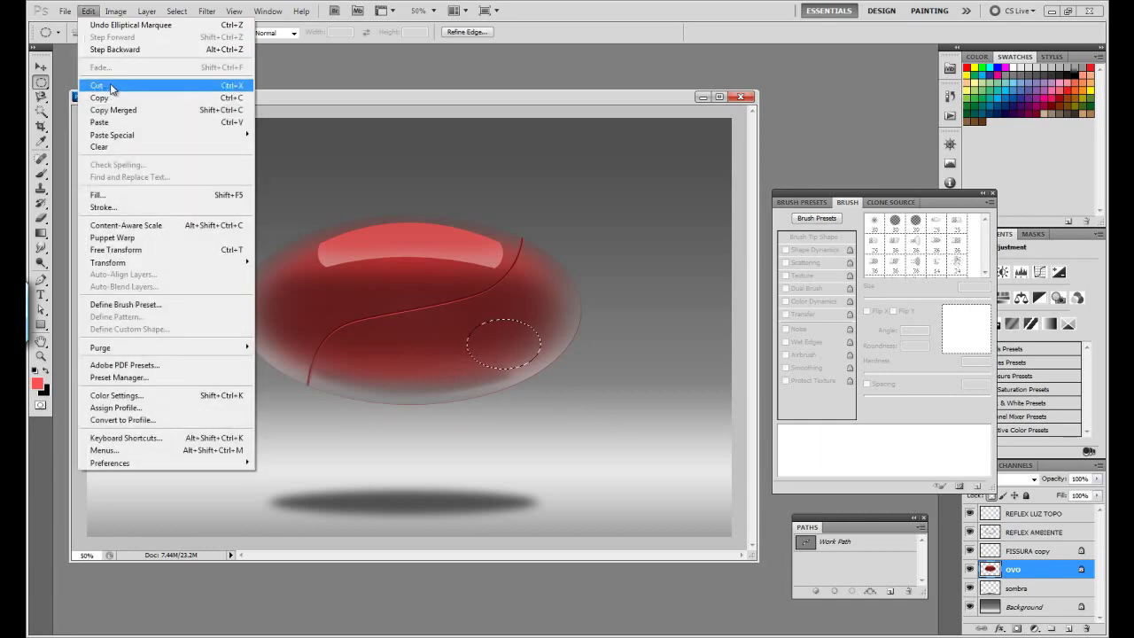
{"action": "left_click", "coordinate": [89, 10]}
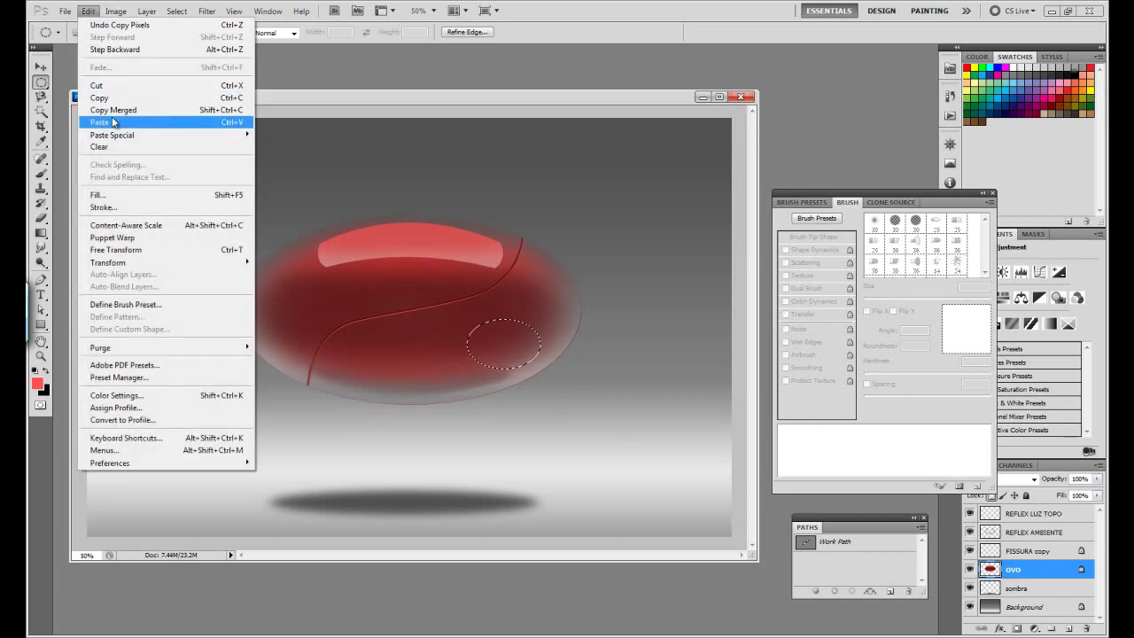
{"action": "left_click", "coordinate": [113, 122]}
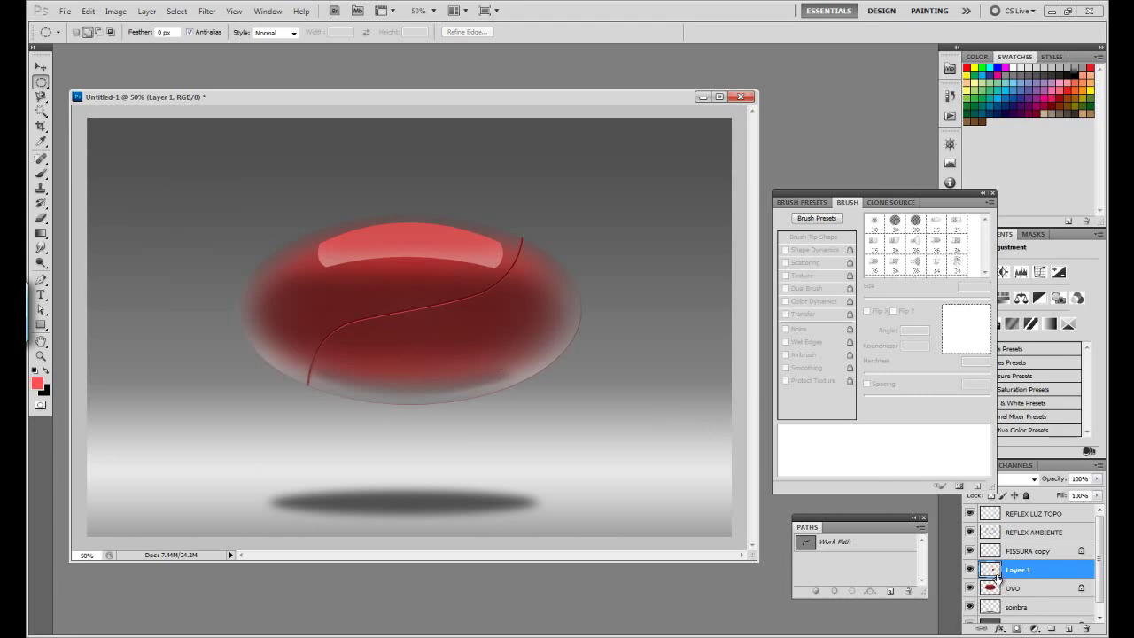
Flip the pasted patch and rotate it to about -19.67°
{"action": "left_click", "coordinate": [89, 11]}
{"action": "mouse_move", "coordinate": [108, 262]}
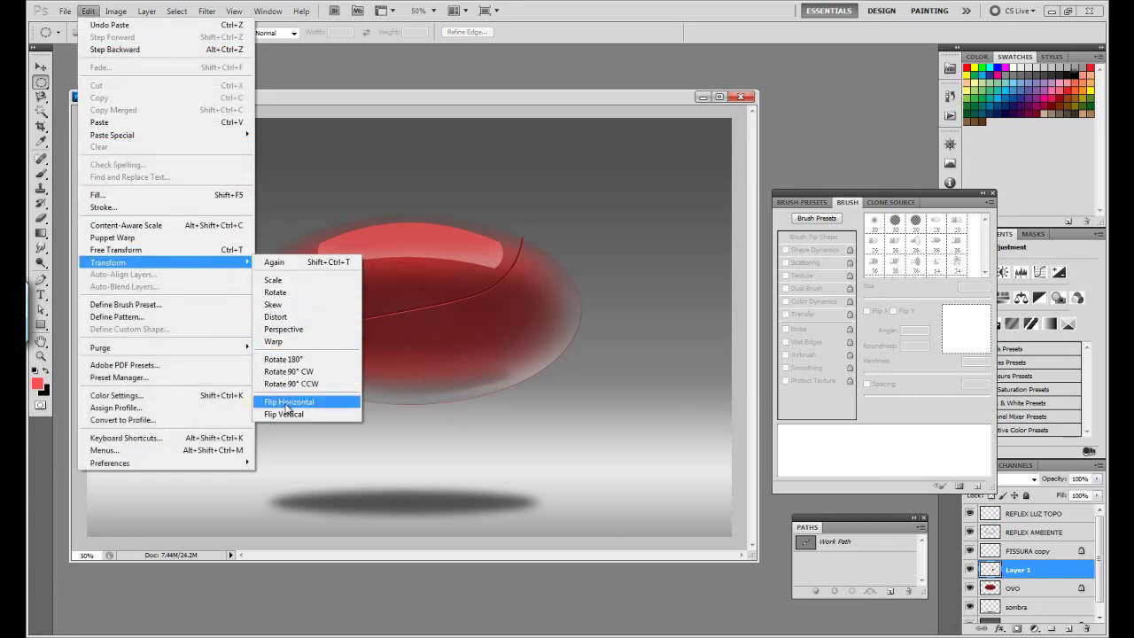
{"action": "left_click", "coordinate": [281, 413]}
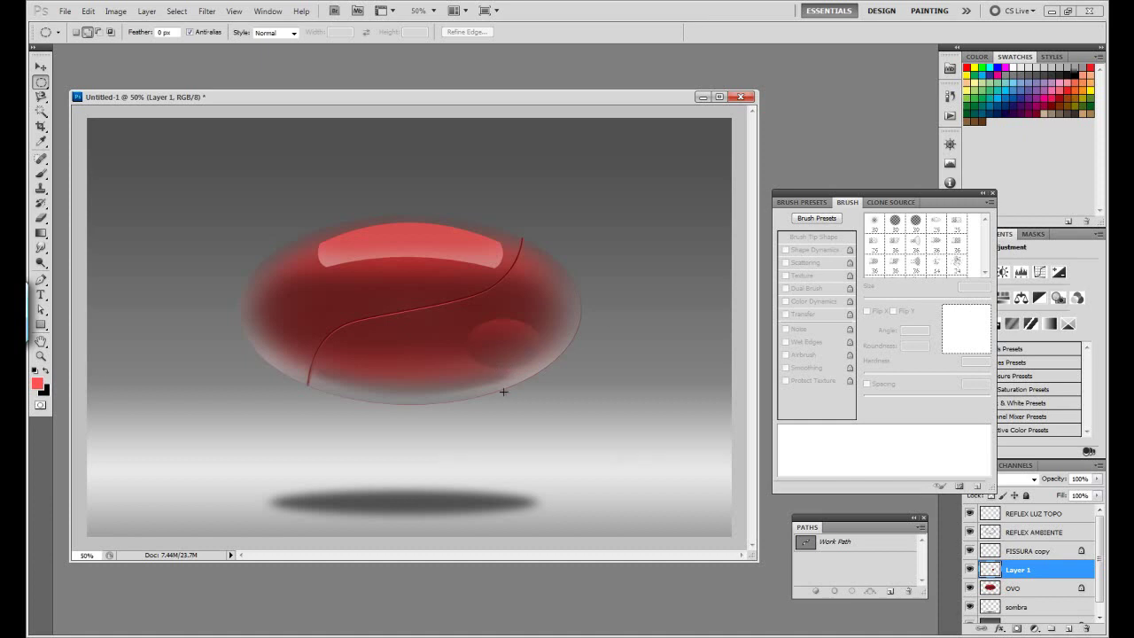
{"action": "key", "text": "ctrl+t"}
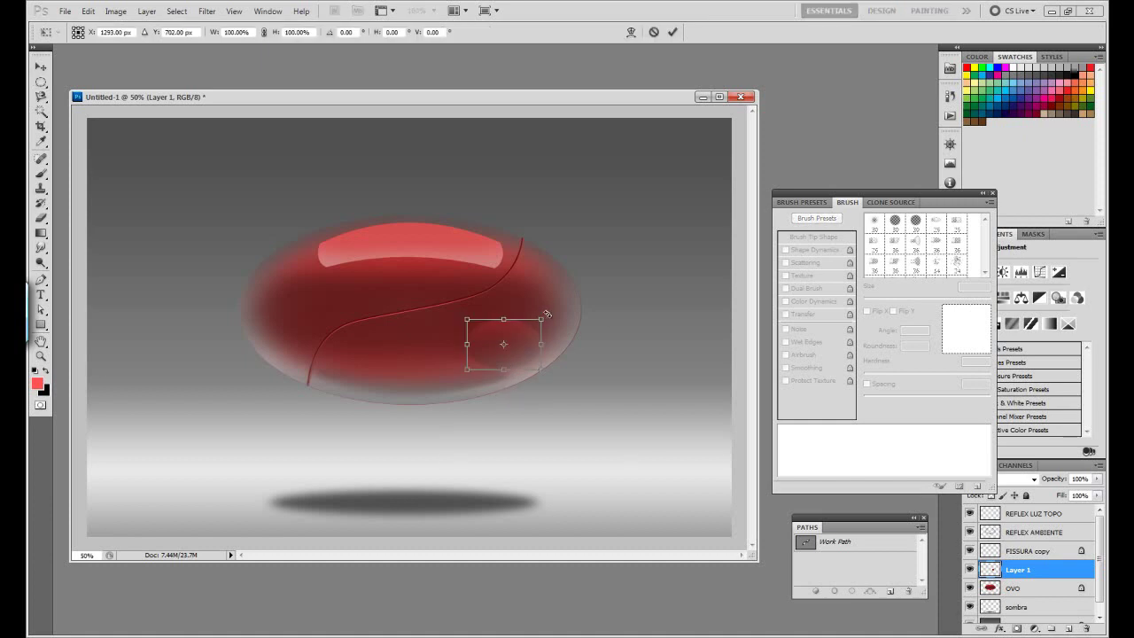
{"action": "left_click_drag", "start_coordinate": [548, 315], "coordinate": [533, 302]}
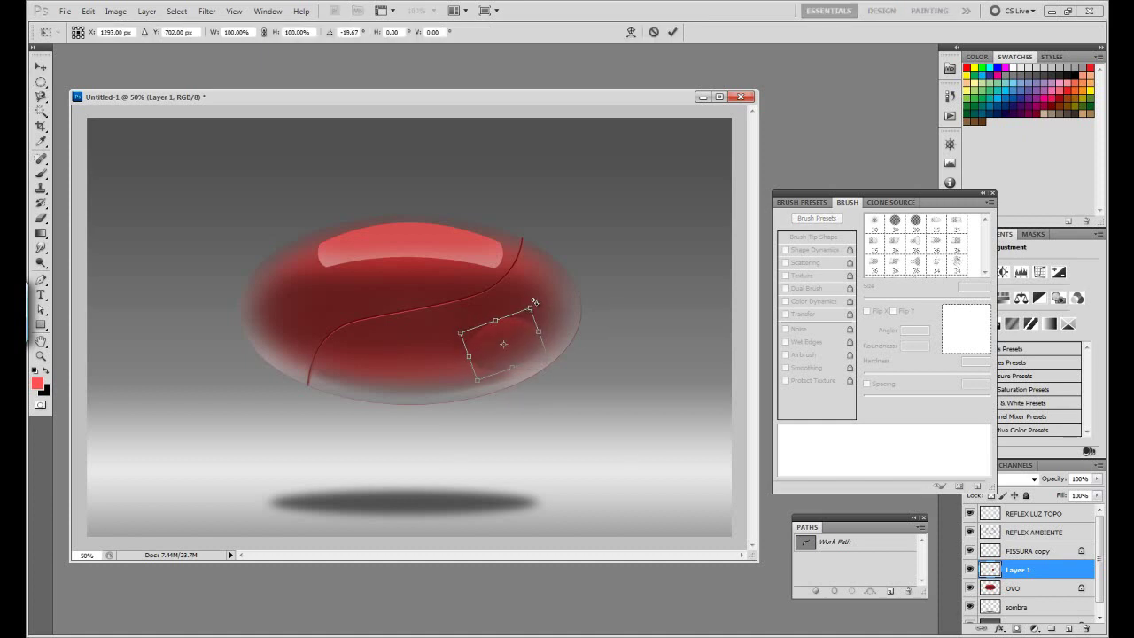
{"action": "double_click", "coordinate": [523, 337]}
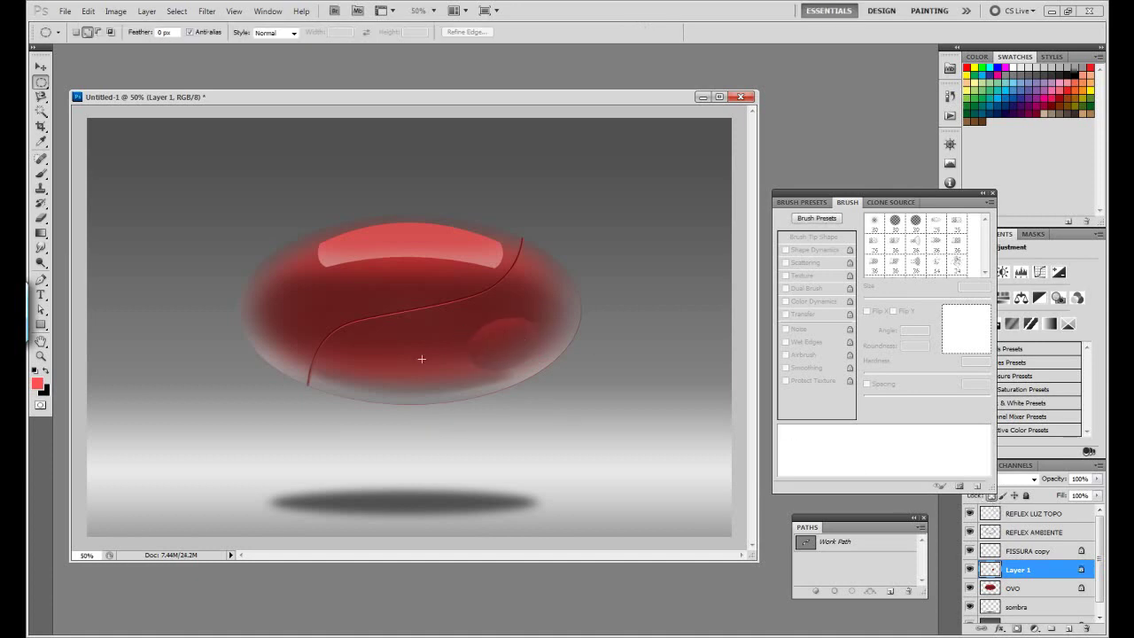
Set the Brush to 111 px and sample a dark red from the egg
{"action": "key", "text": "b"}
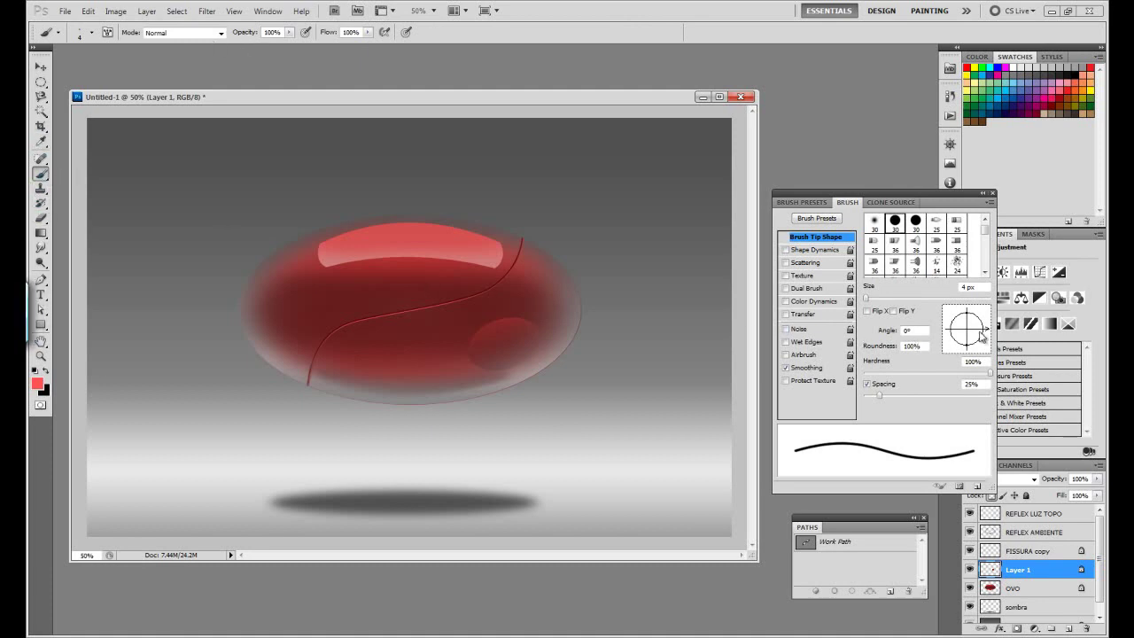
{"action": "left_click_drag", "start_coordinate": [866, 299], "coordinate": [884, 299]}
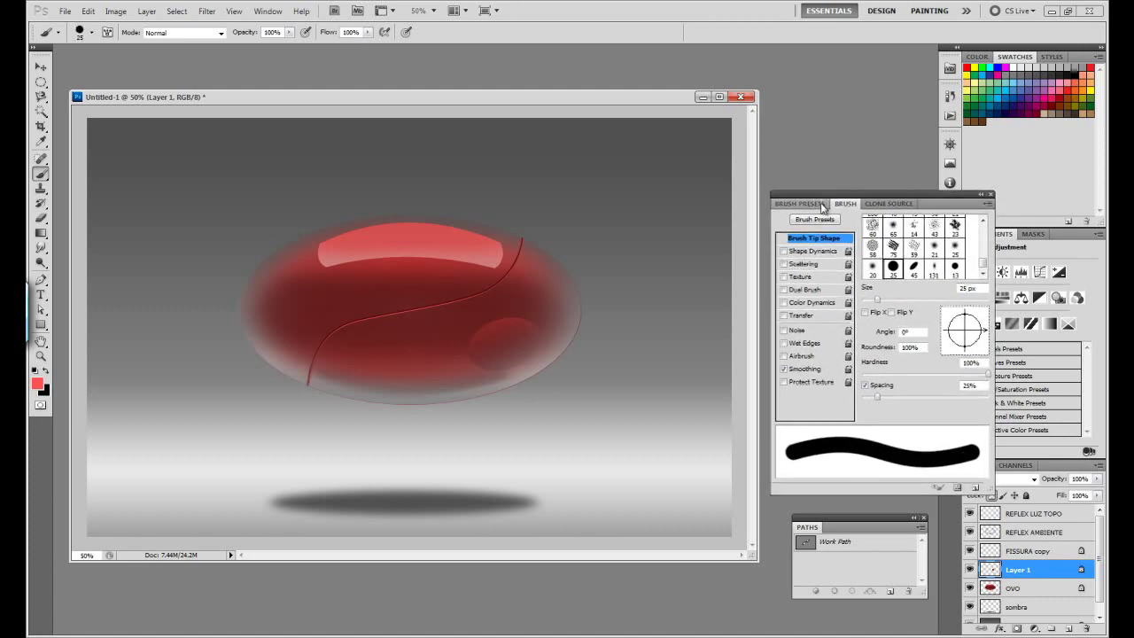
{"action": "left_click", "coordinate": [801, 202]}
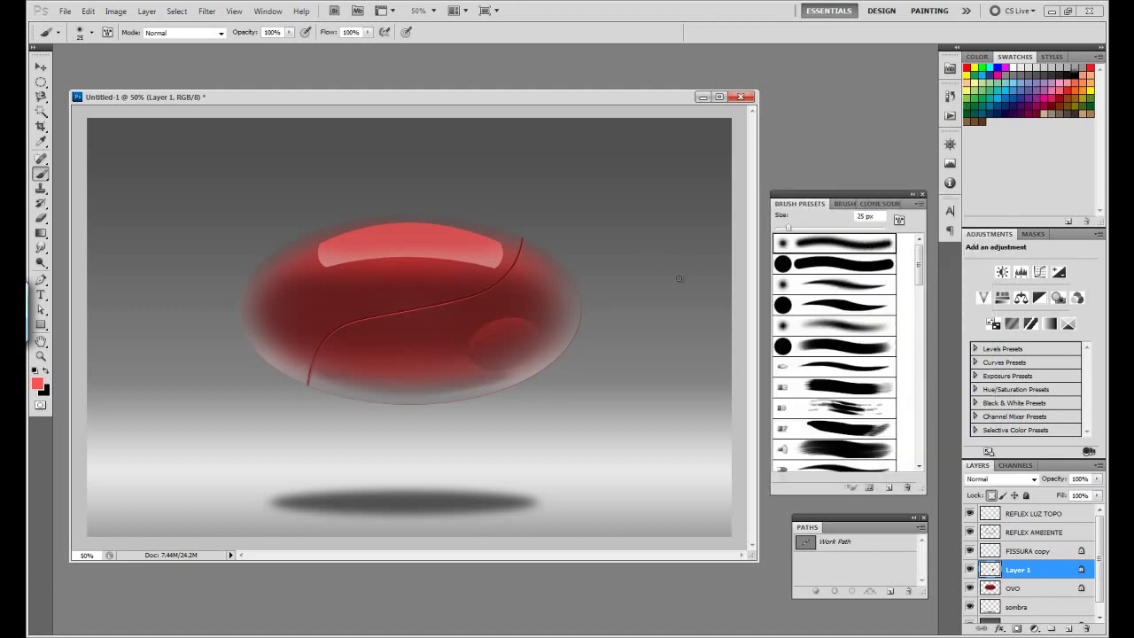
{"action": "left_click_drag", "start_coordinate": [787, 226], "coordinate": [833, 227]}
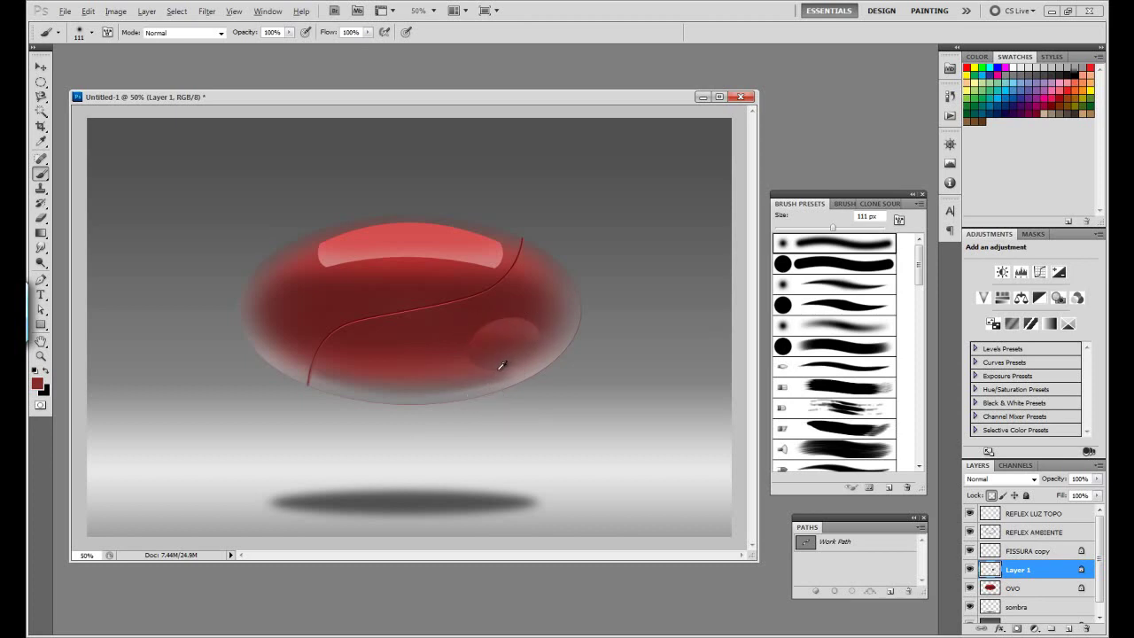
{"action": "left_click_drag", "start_coordinate": [501, 360], "coordinate": [464, 297]}
{"action": "left_click", "coordinate": [209, 13]}
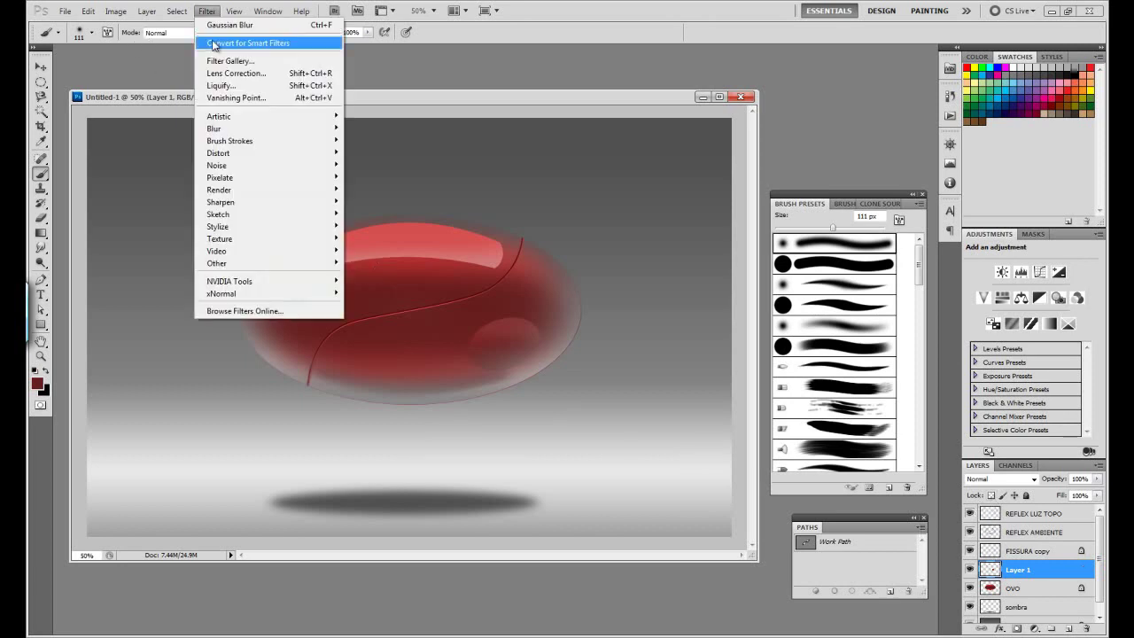
{"action": "mouse_move", "coordinate": [266, 128]}
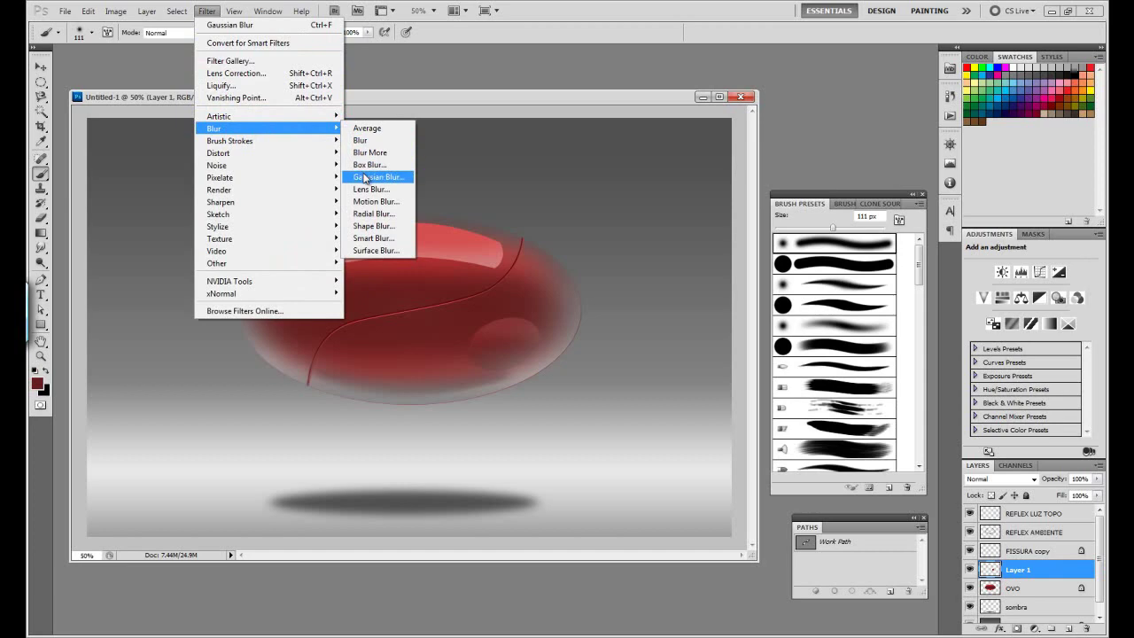
Gaussian-blur the lower-right reflection patch at about 3.3 px radius
{"action": "left_click", "coordinate": [364, 176]}
{"action": "mouse_move", "coordinate": [592, 341]}
{"action": "left_mouse_down"}
{"action": "mouse_move", "coordinate": [606, 341]}
{"action": "mouse_move", "coordinate": [594, 343]}
{"action": "left_mouse_up"}
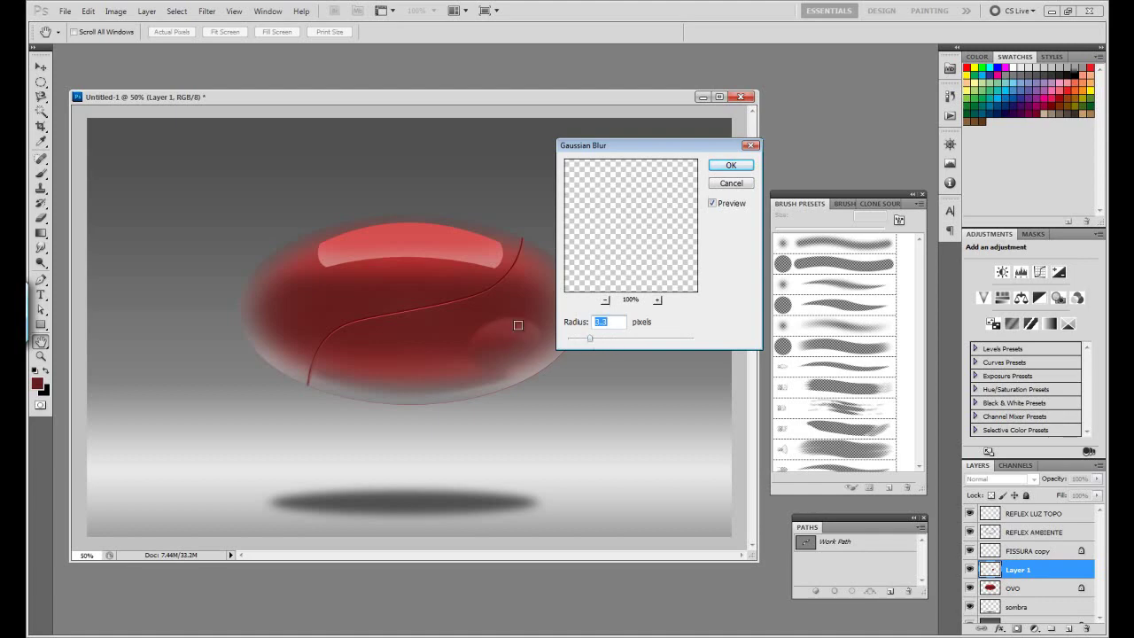
{"action": "left_click", "coordinate": [730, 165]}
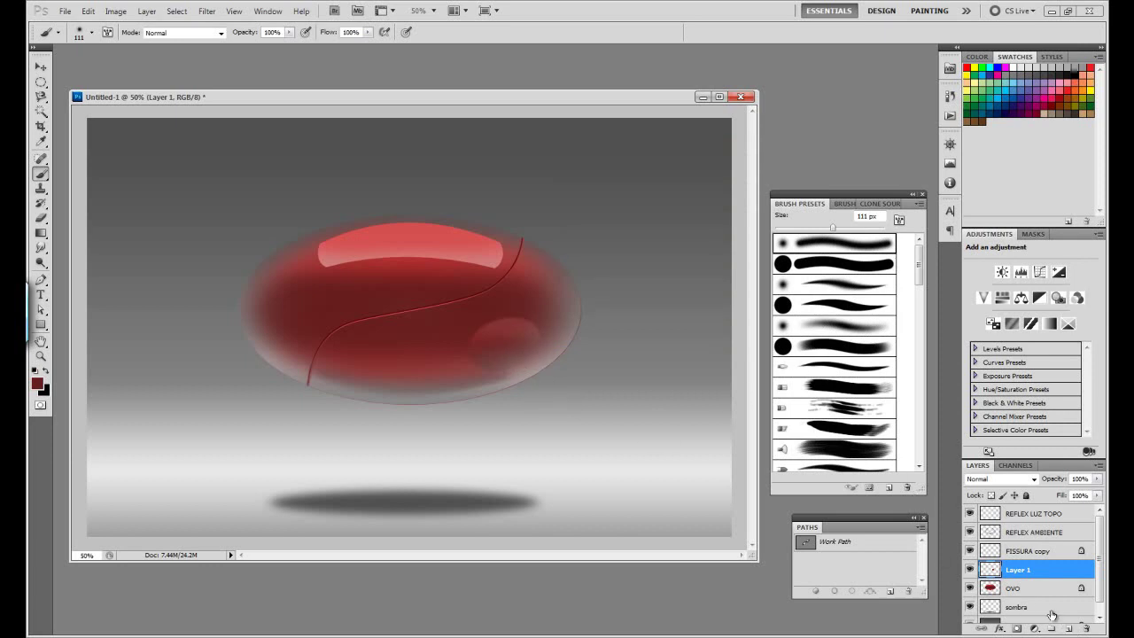
{"action": "left_click", "coordinate": [1032, 532]}
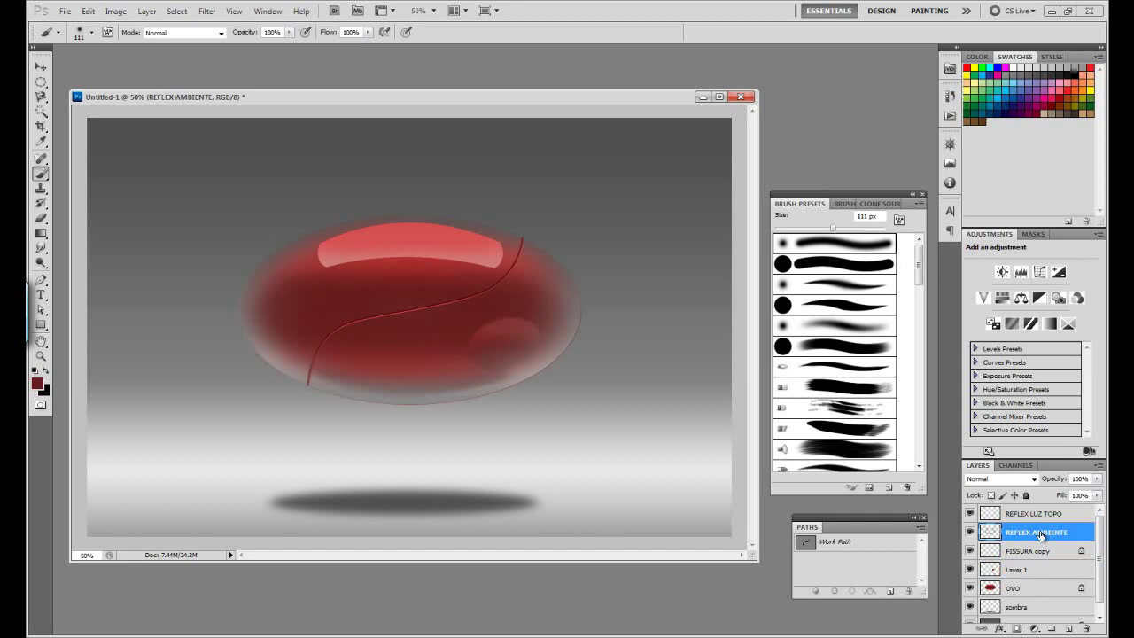
Scrub the REFLEX AMBIENTE layer's Opacity value down to 96%
{"action": "mouse_move", "coordinate": [1056, 485]}
{"action": "left_mouse_down"}
{"action": "mouse_move", "coordinate": [999, 481]}
{"action": "mouse_move", "coordinate": [1055, 484]}
{"action": "left_mouse_up"}
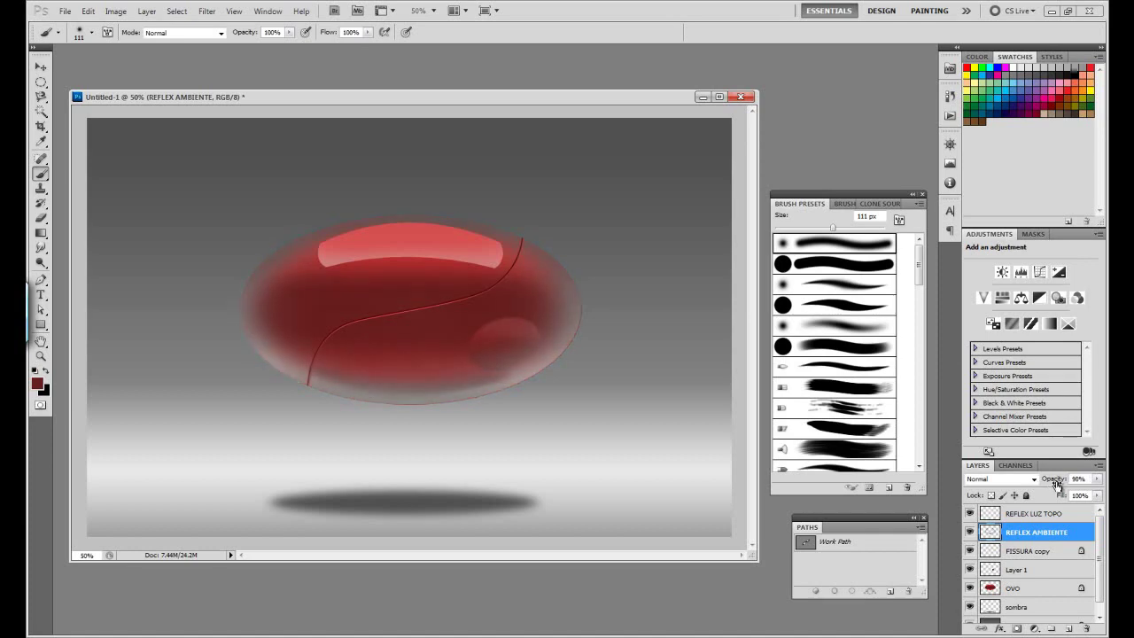